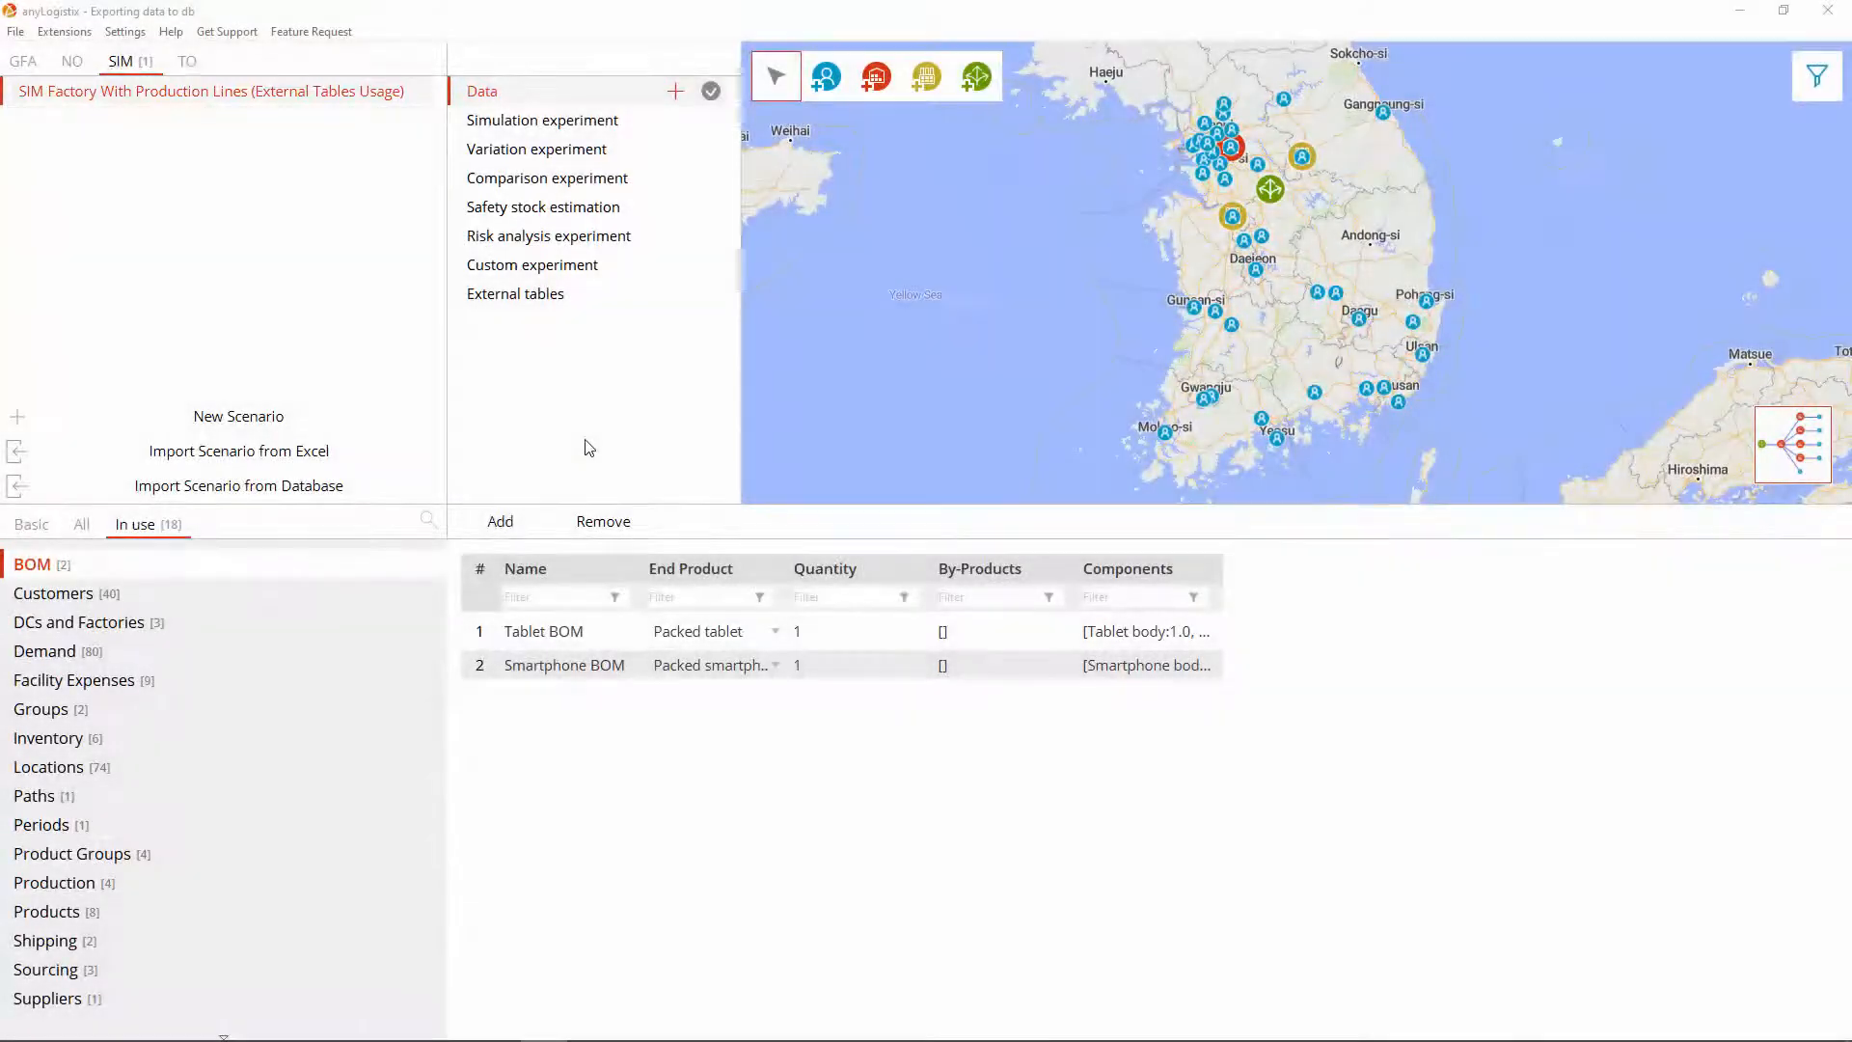
Step: Run the simulation at maximum speed to 1/1/23, discard the results, and go back to Data
{"action": "left_click", "coordinate": [602, 123]}
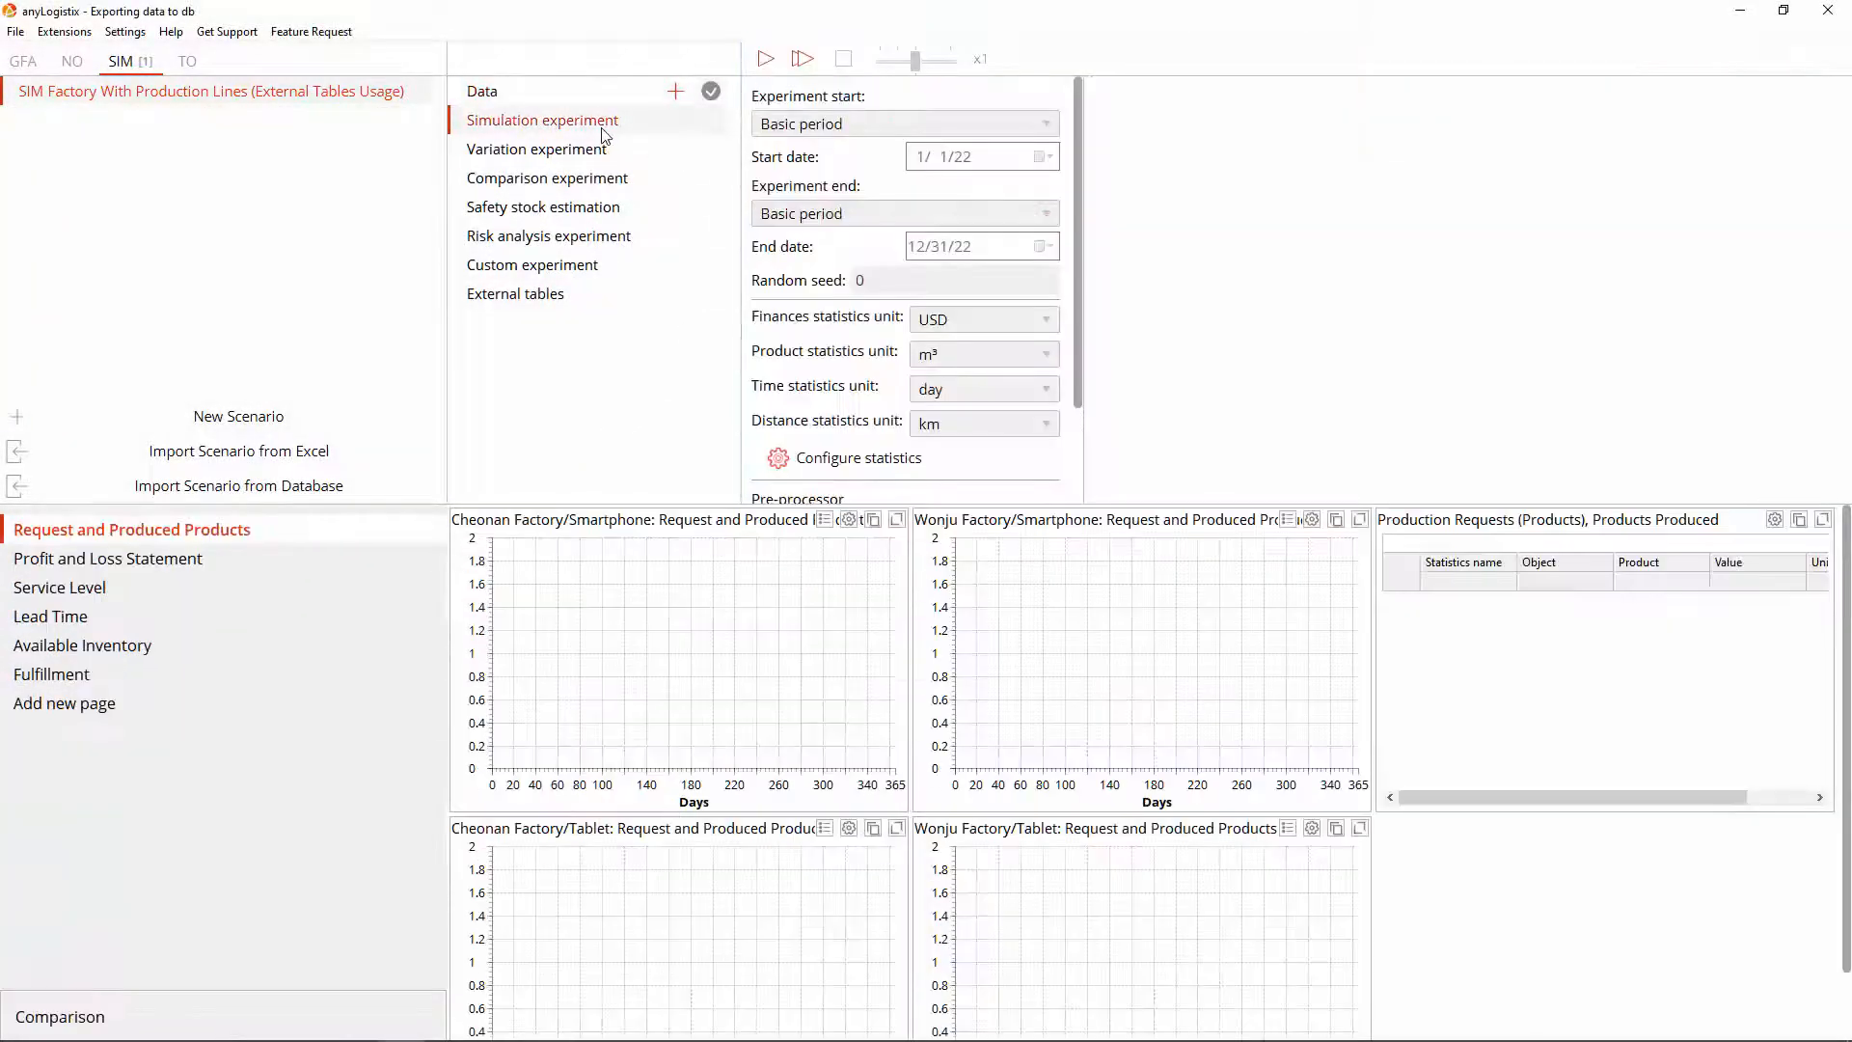
{"action": "left_click", "coordinate": [763, 60]}
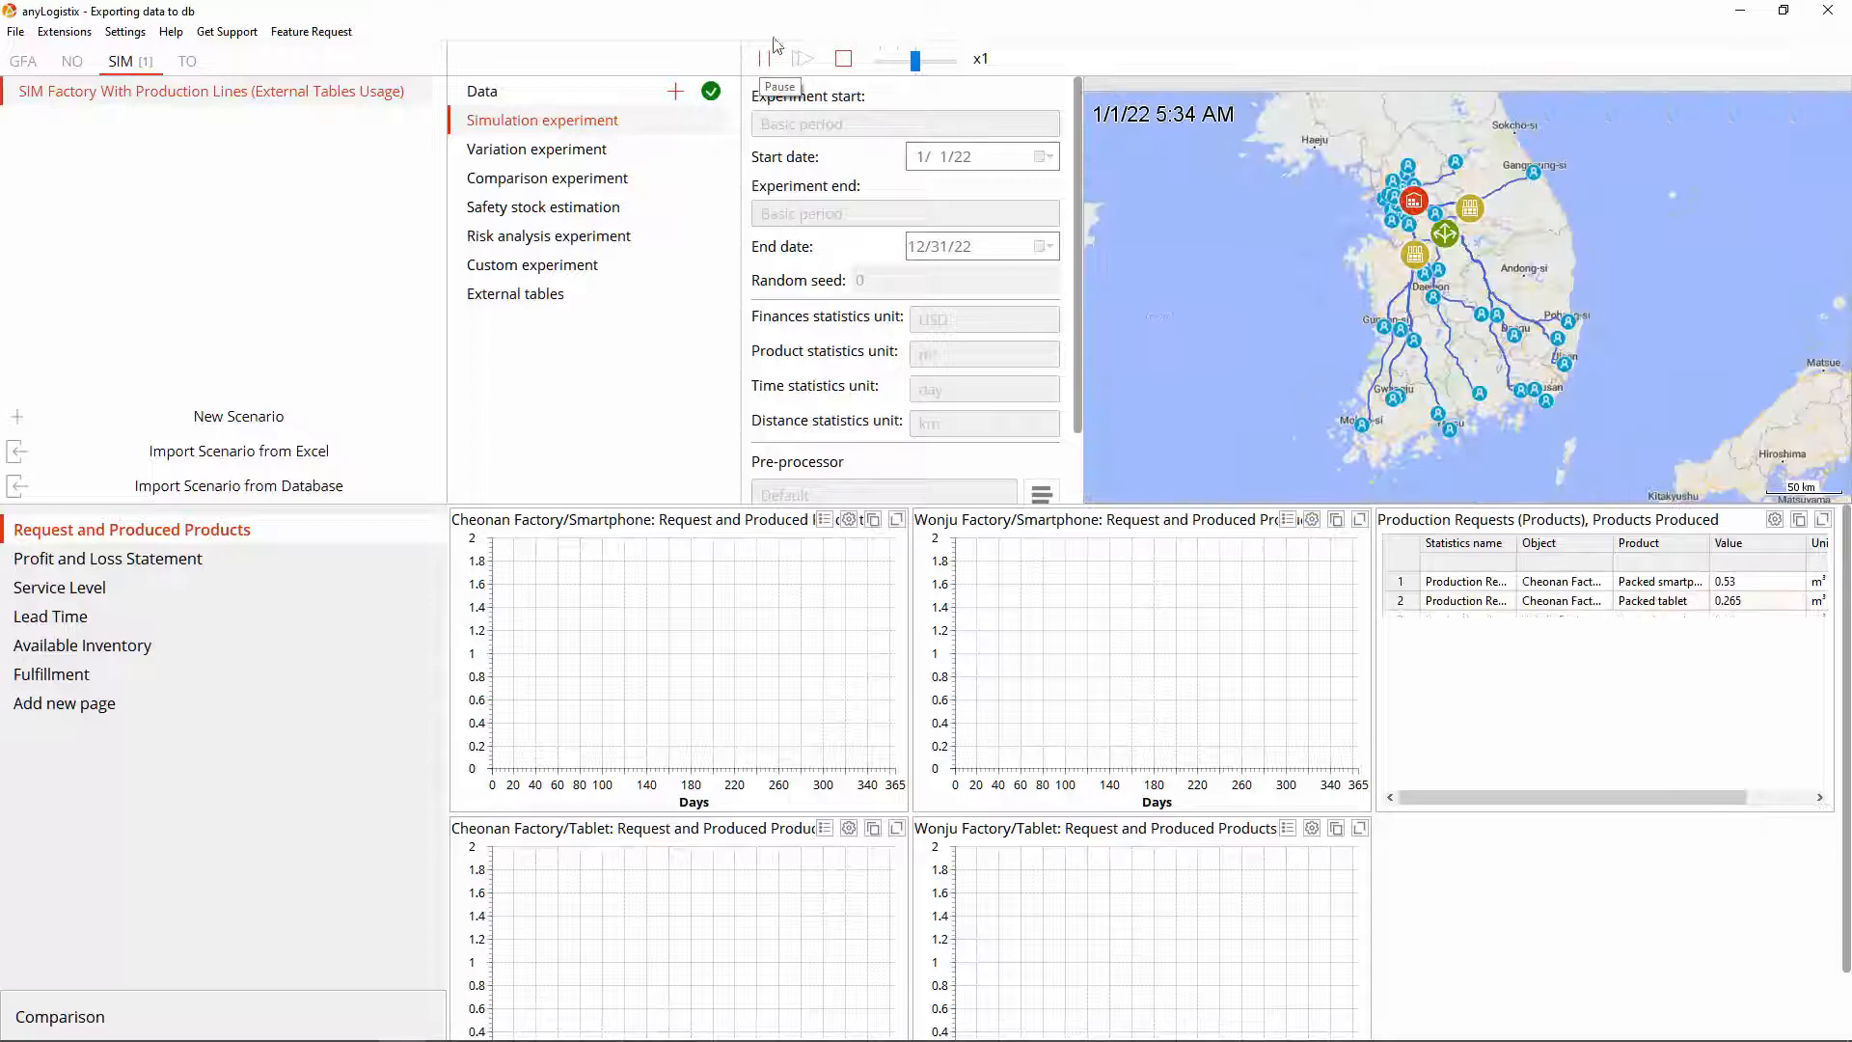
{"action": "left_click_drag", "start_coordinate": [919, 64], "coordinate": [955, 62]}
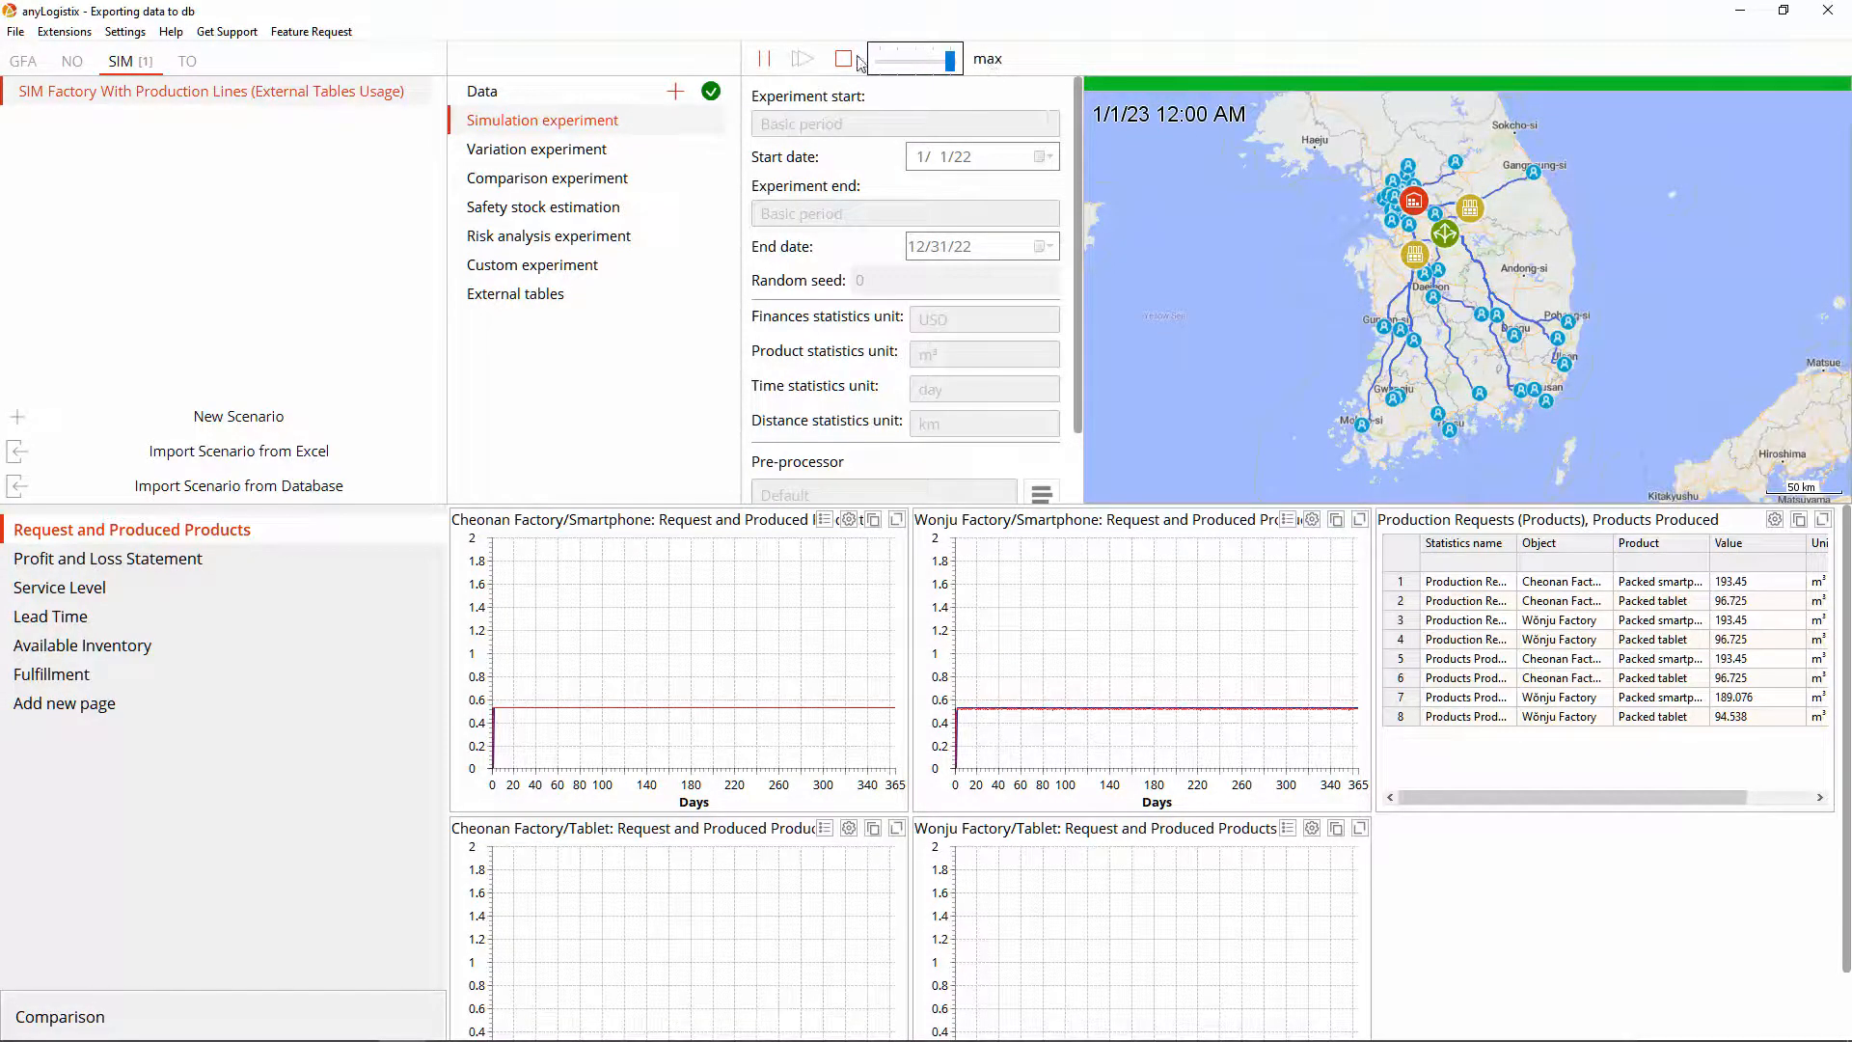
{"action": "left_click", "coordinate": [845, 58]}
{"action": "left_click", "coordinate": [1025, 547]}
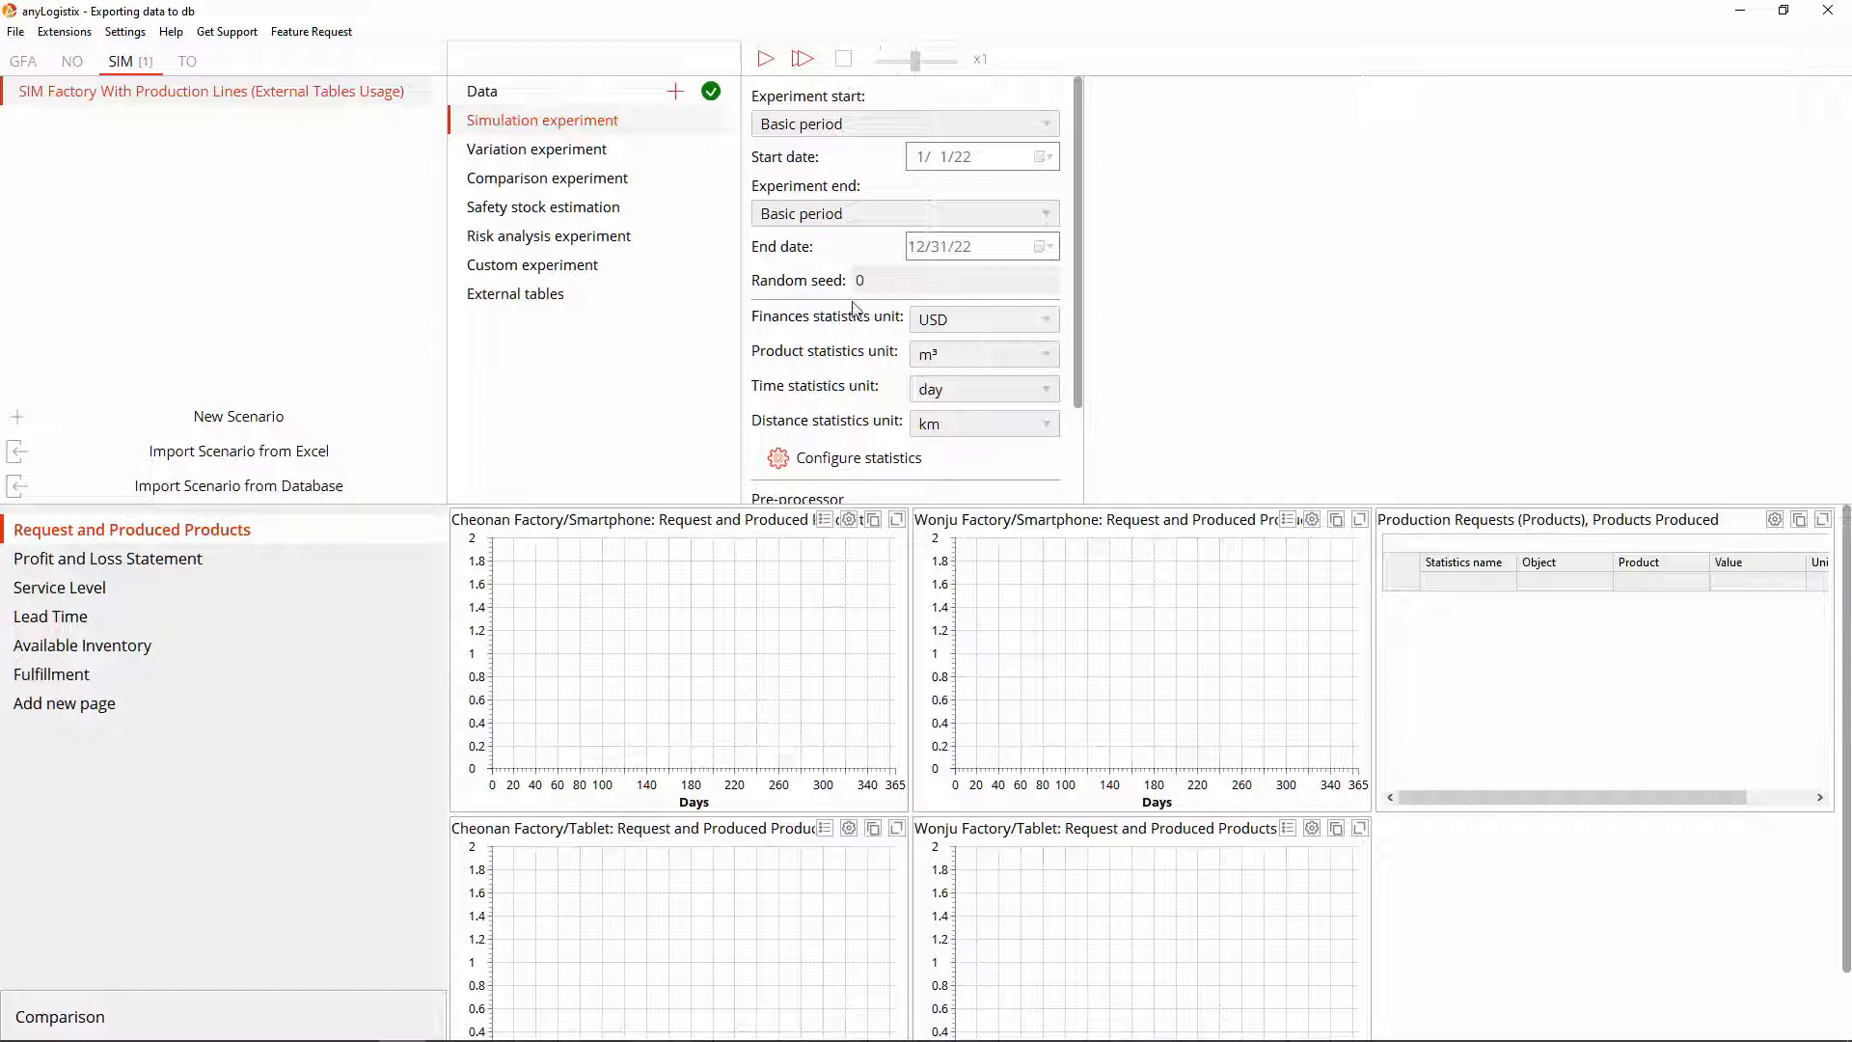
{"action": "left_click", "coordinate": [499, 99]}
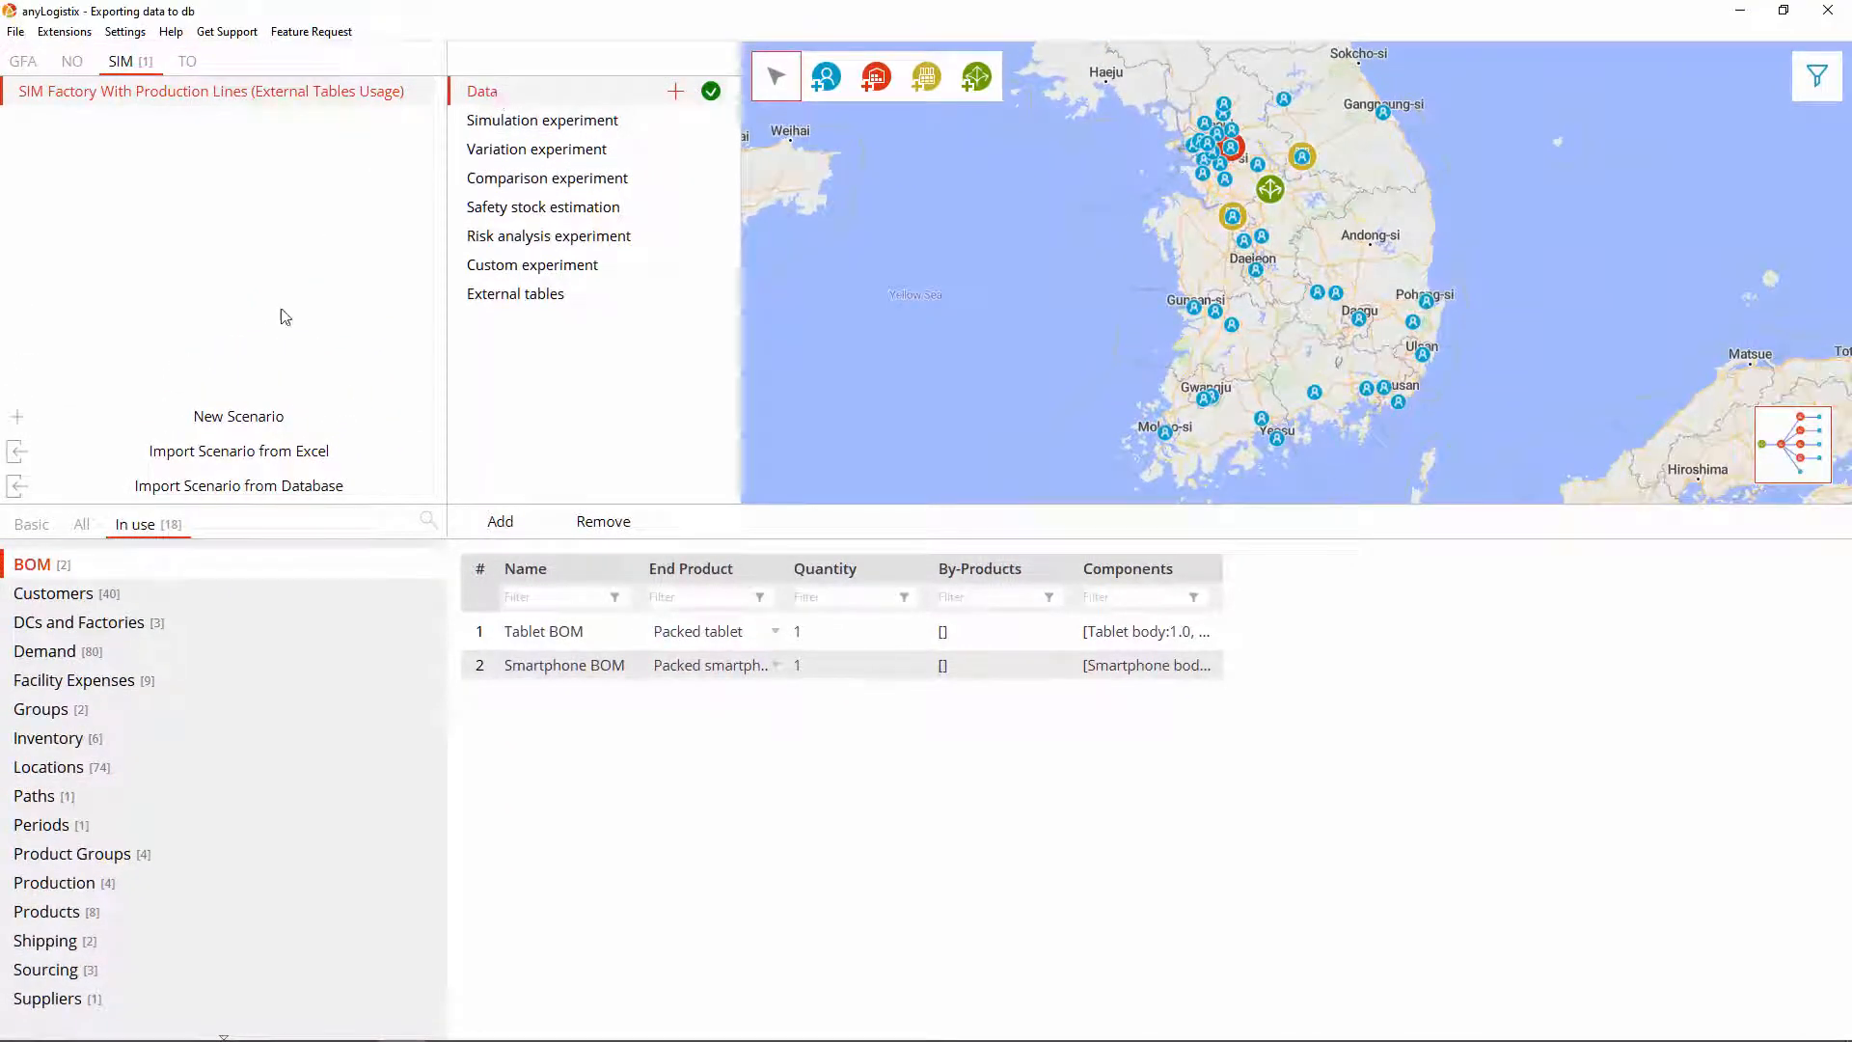
Step: Check Inventory row 1's min/max policy (1,858 / 3,706), then show the lines_capacity external table
{"action": "left_click", "coordinate": [227, 755]}
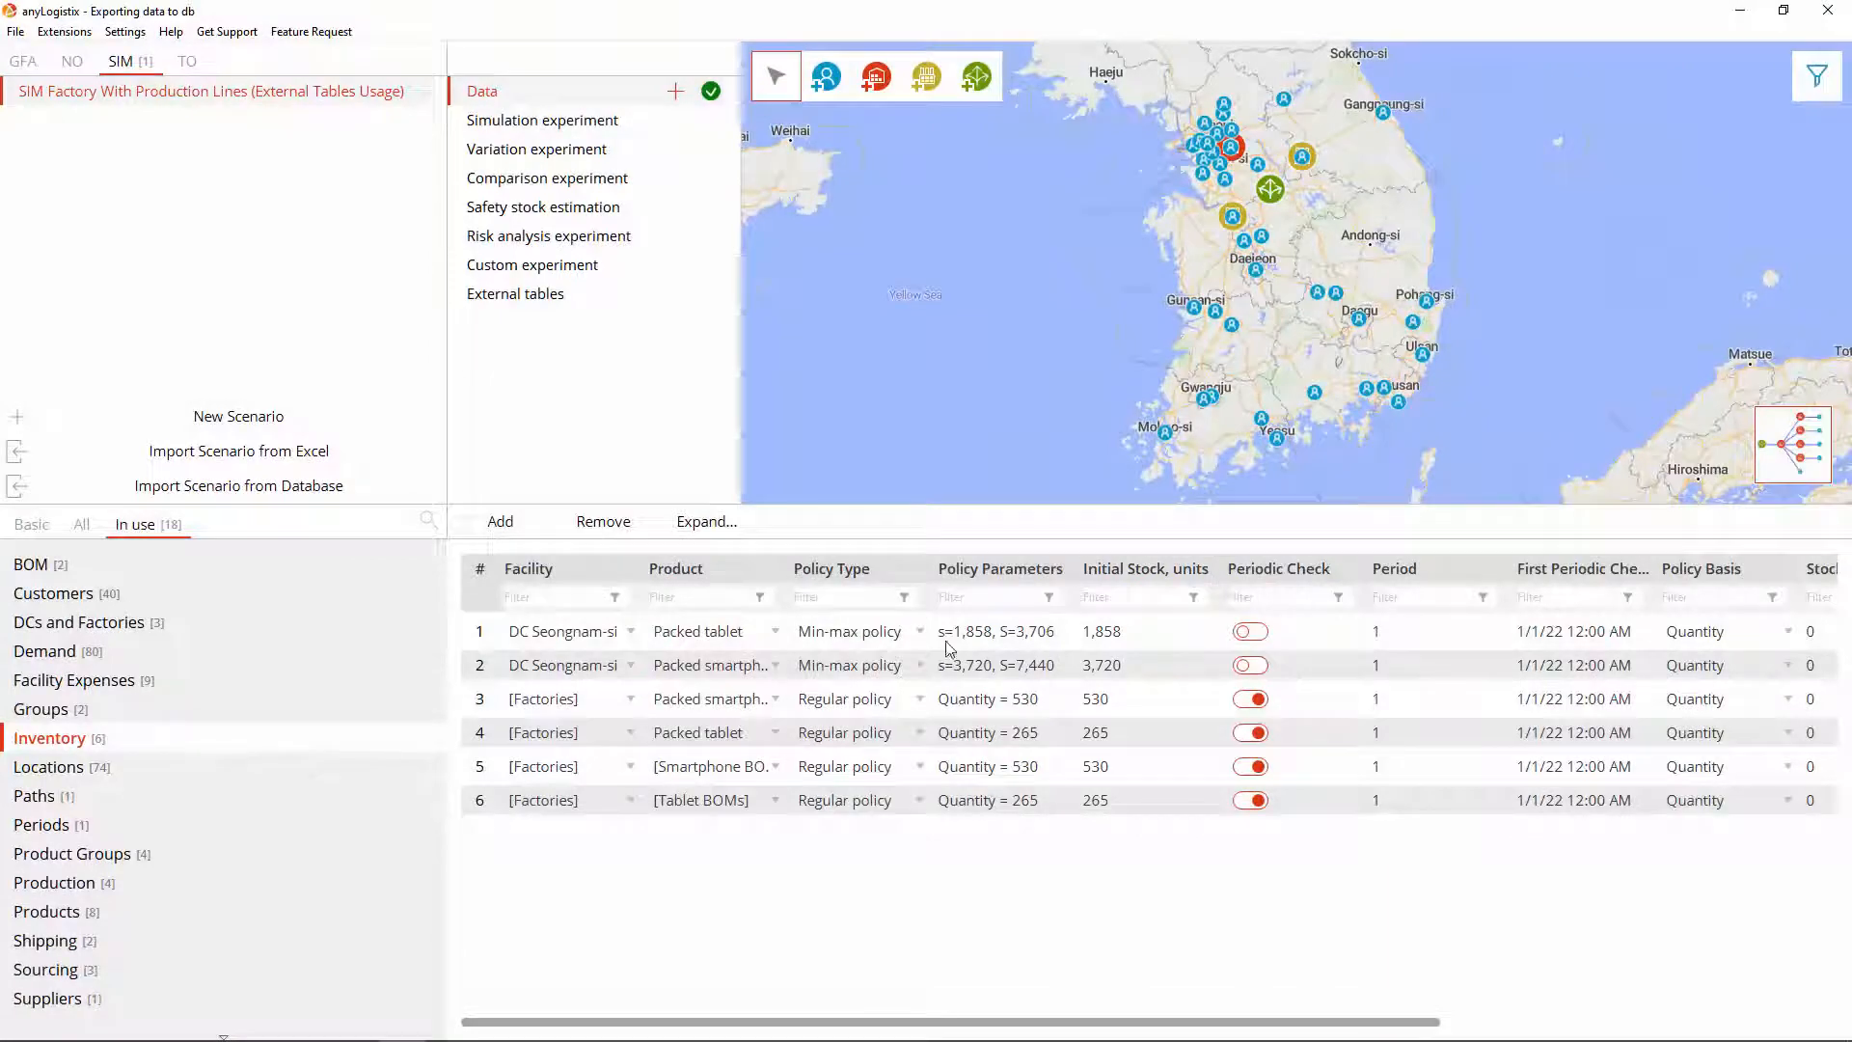
{"action": "double_click", "coordinate": [955, 642]}
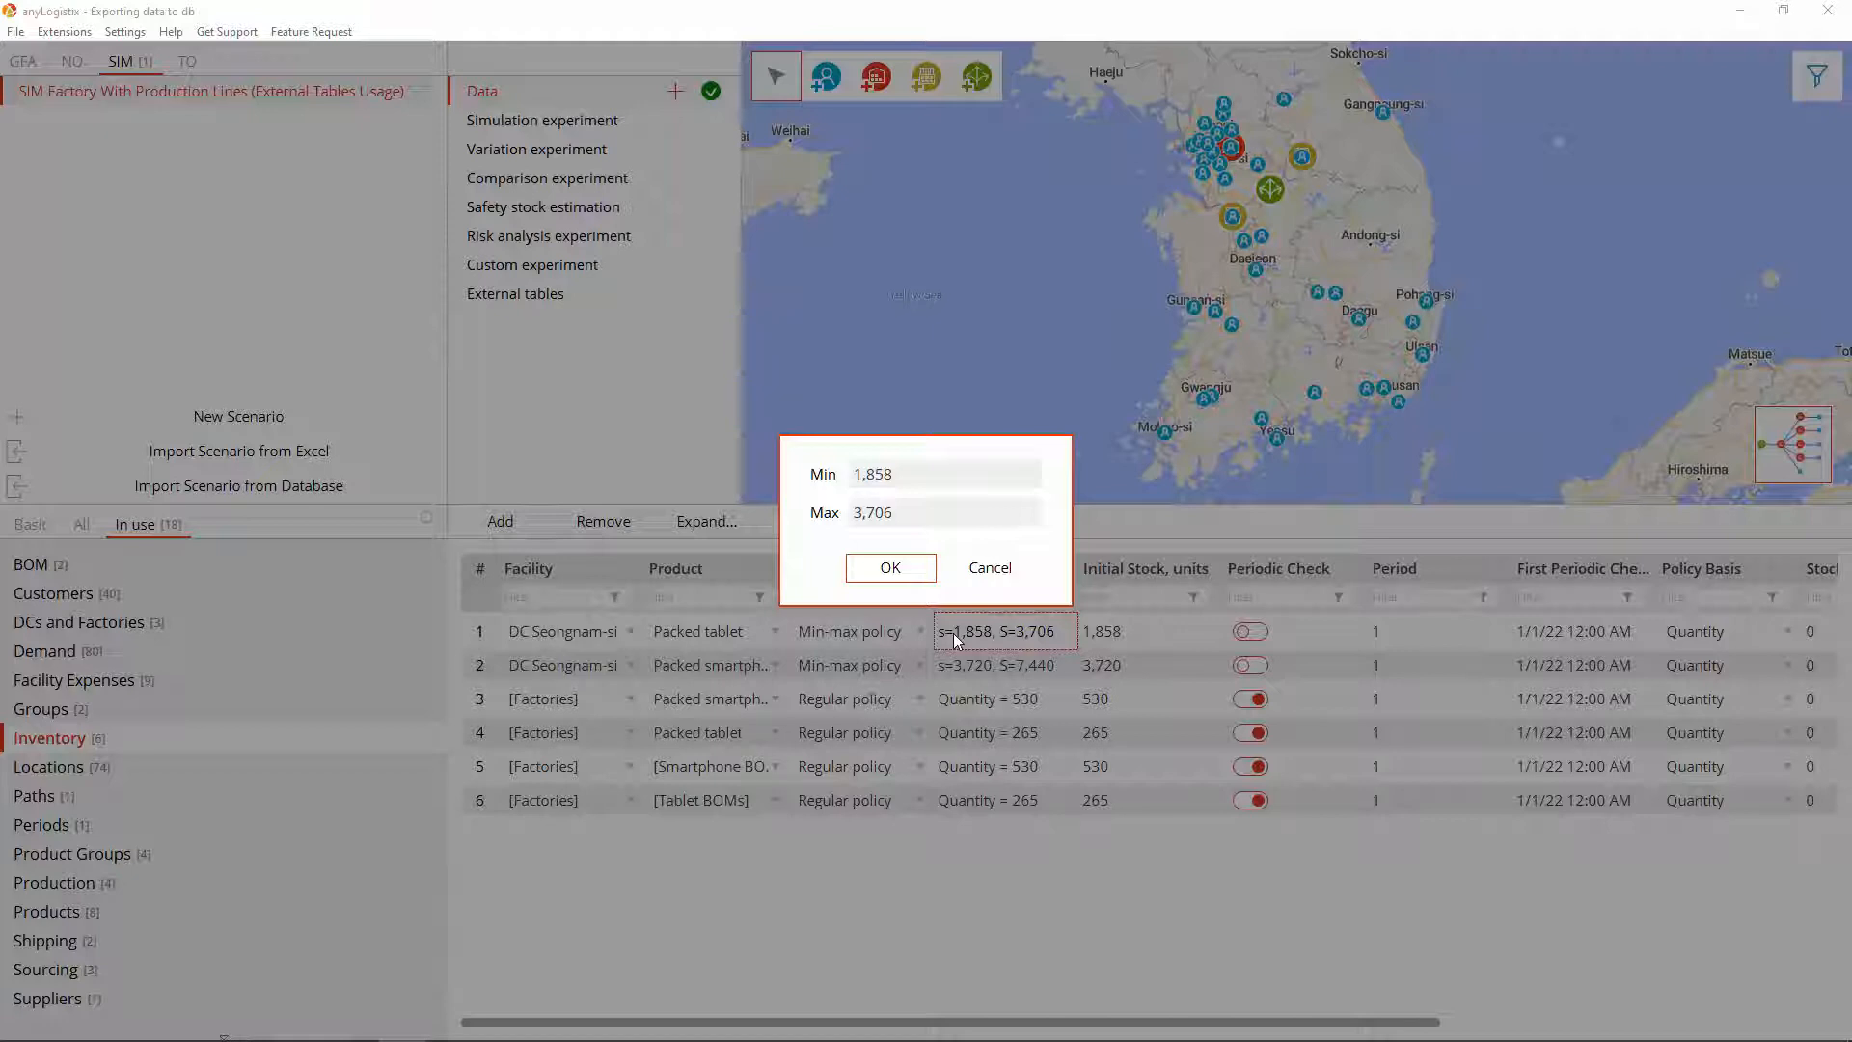
{"action": "left_click", "coordinate": [892, 571]}
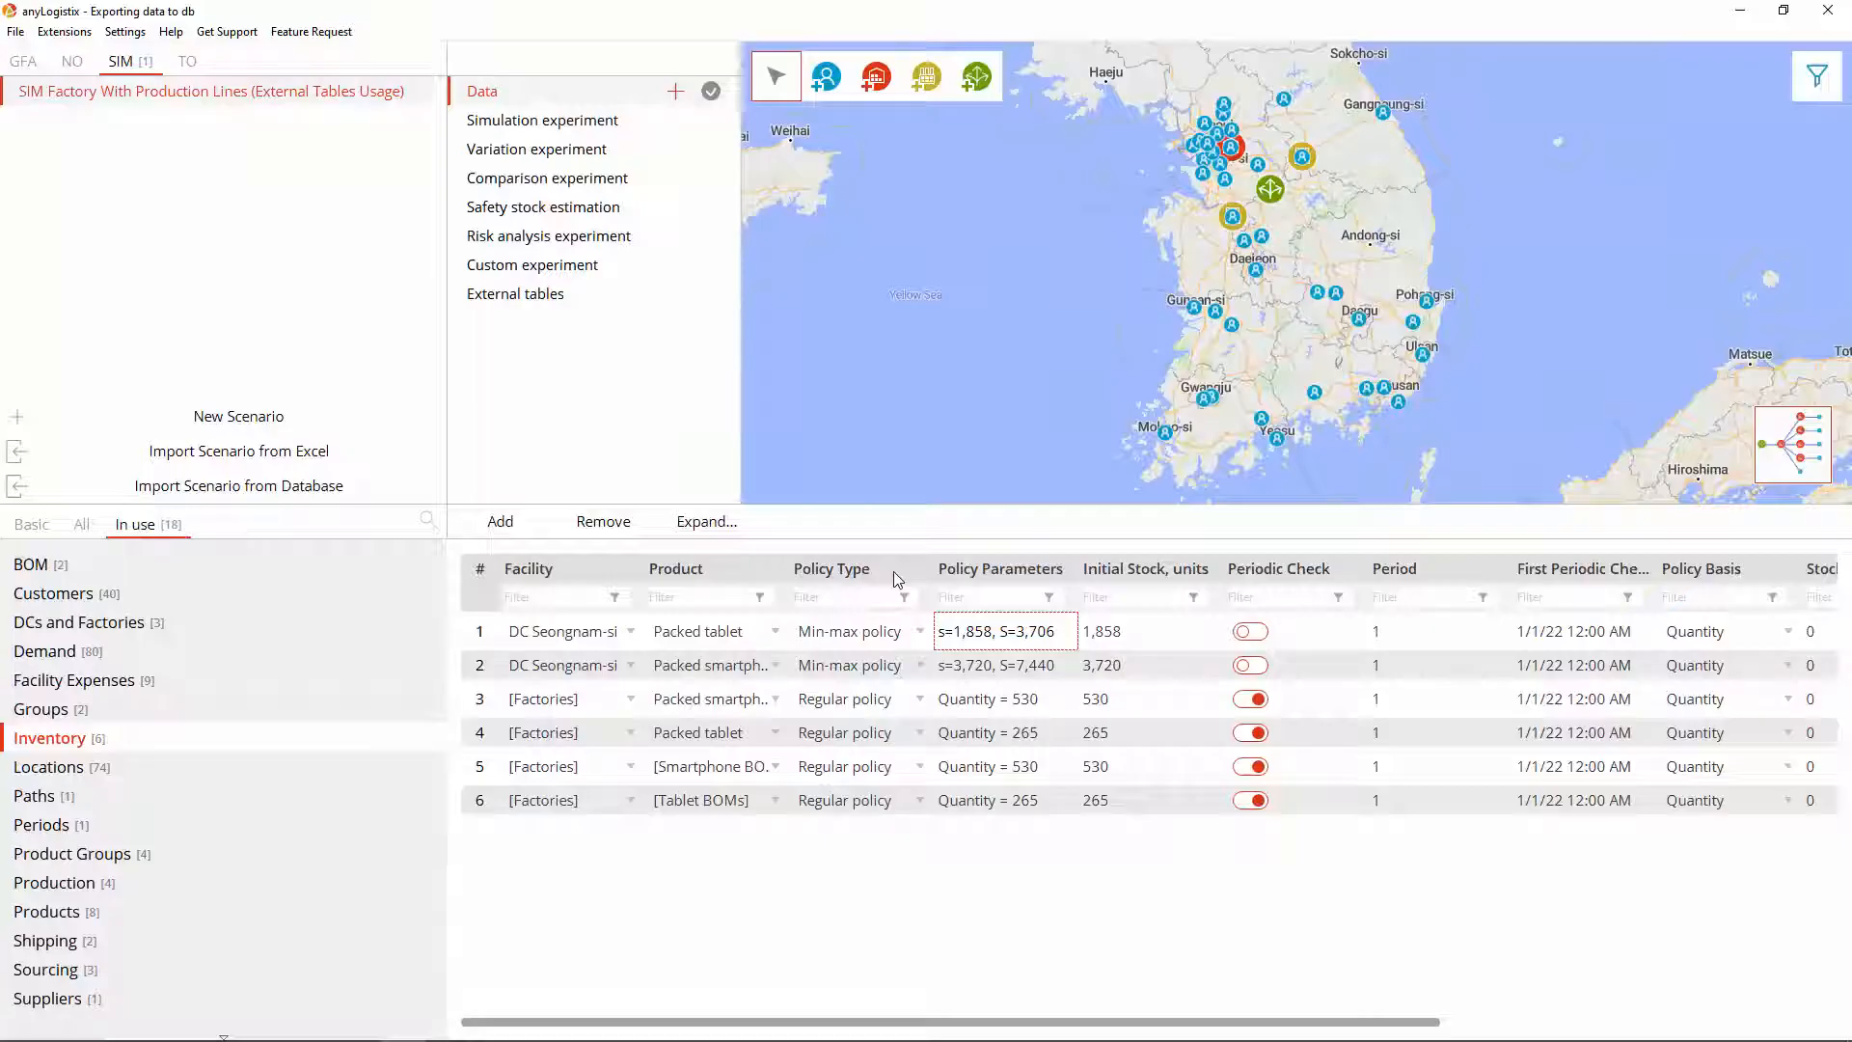
{"action": "left_click", "coordinate": [540, 303]}
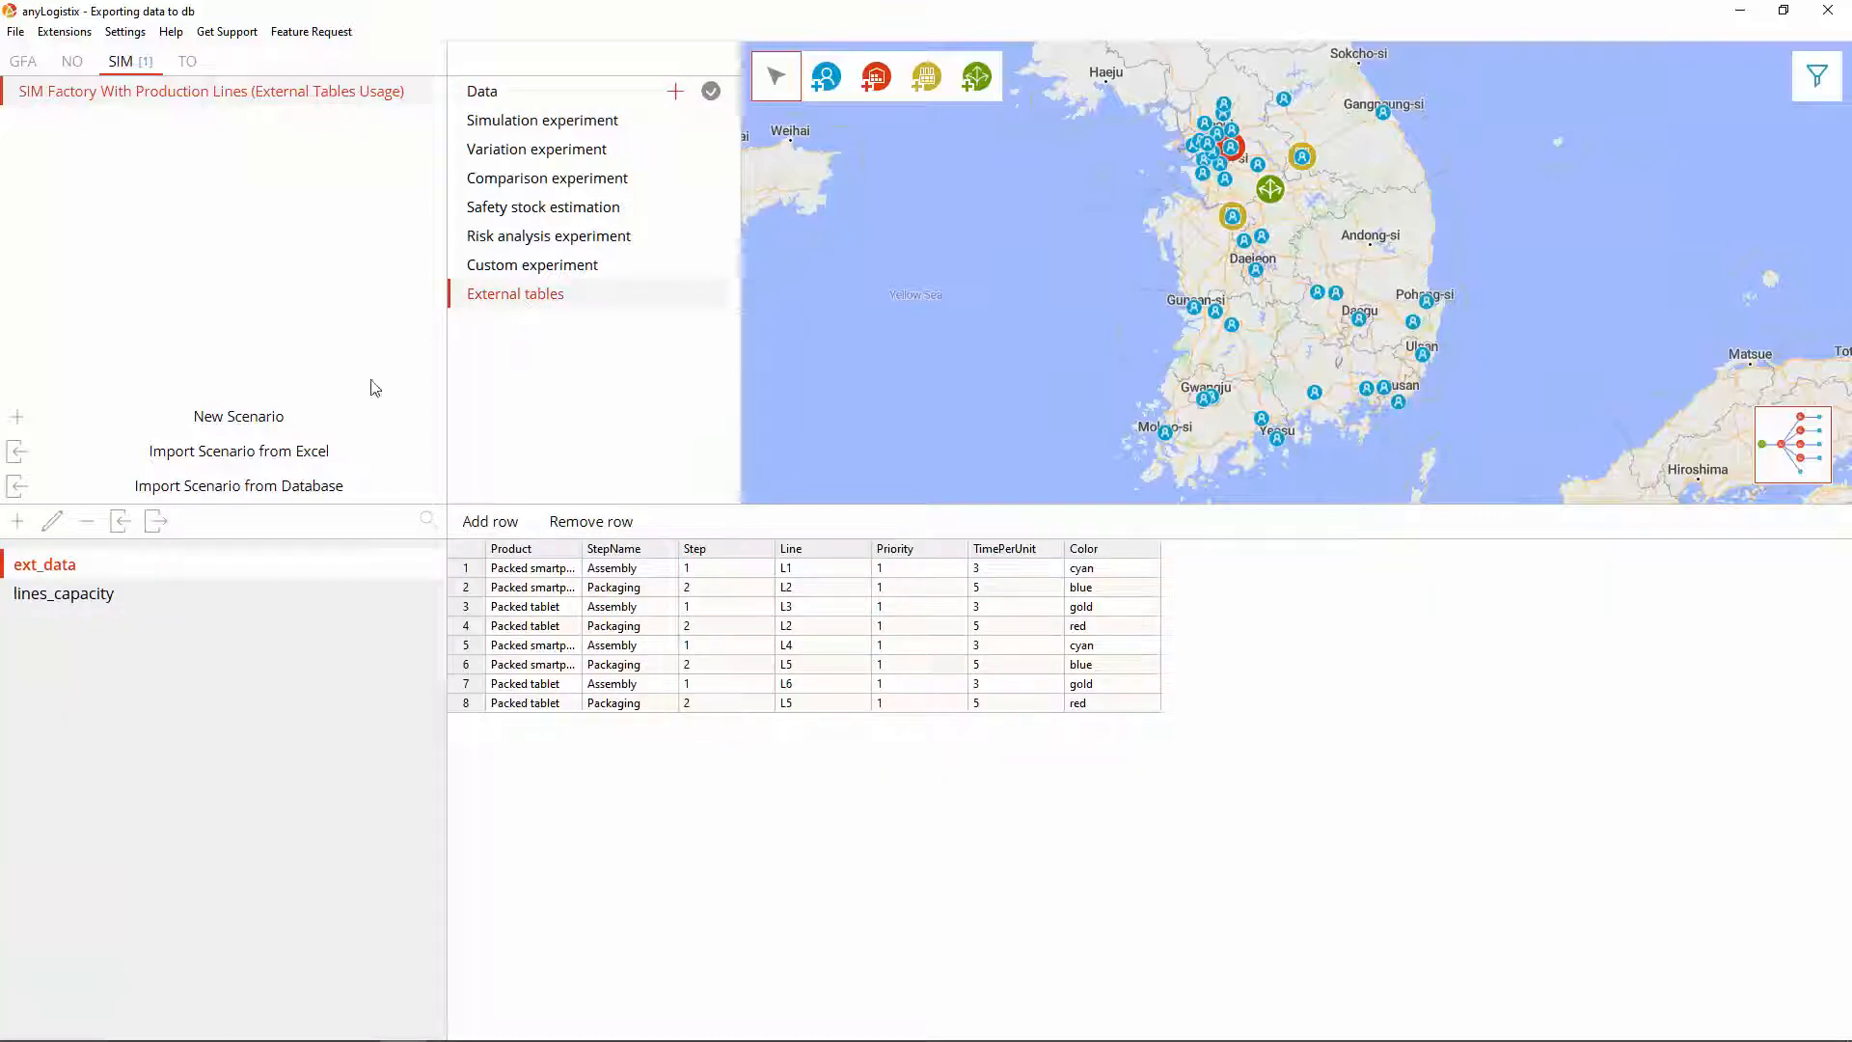
{"action": "left_click", "coordinate": [241, 598]}
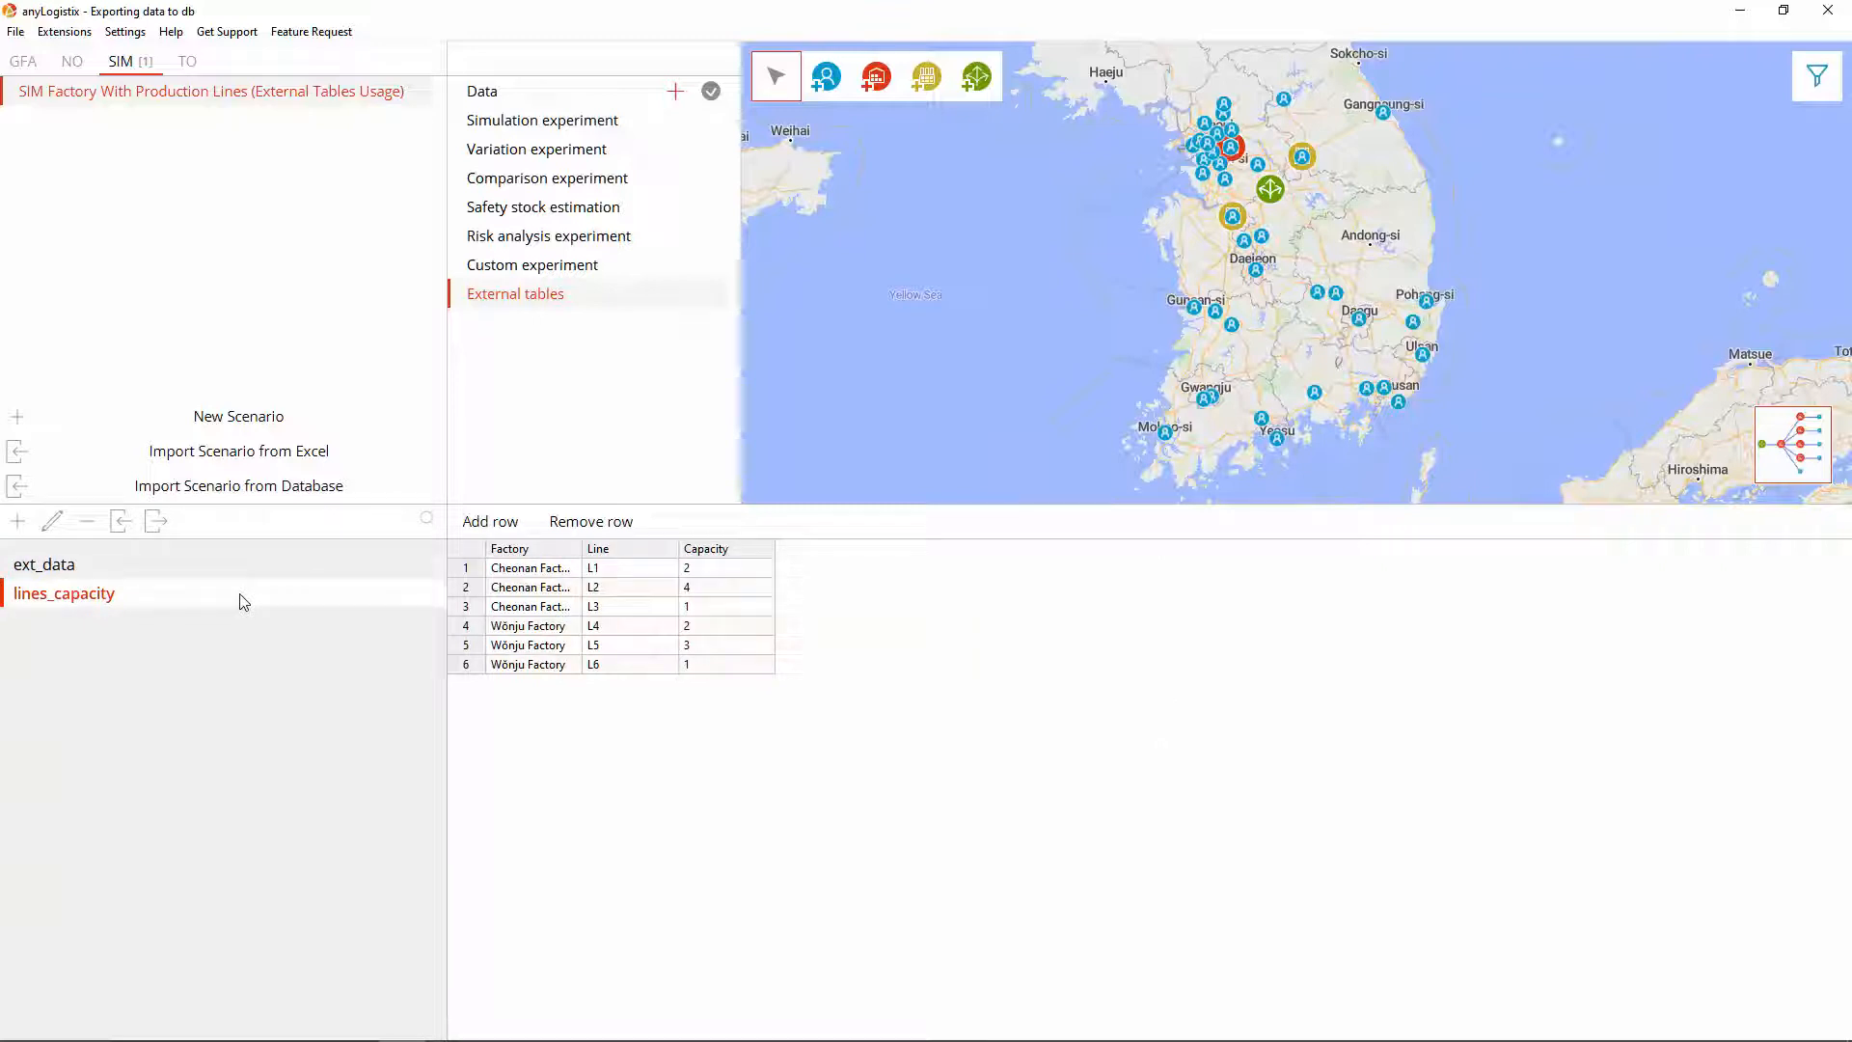
Step: Start exporting the SIM scenario to a database of type postgresql
{"action": "right_click", "coordinate": [425, 103]}
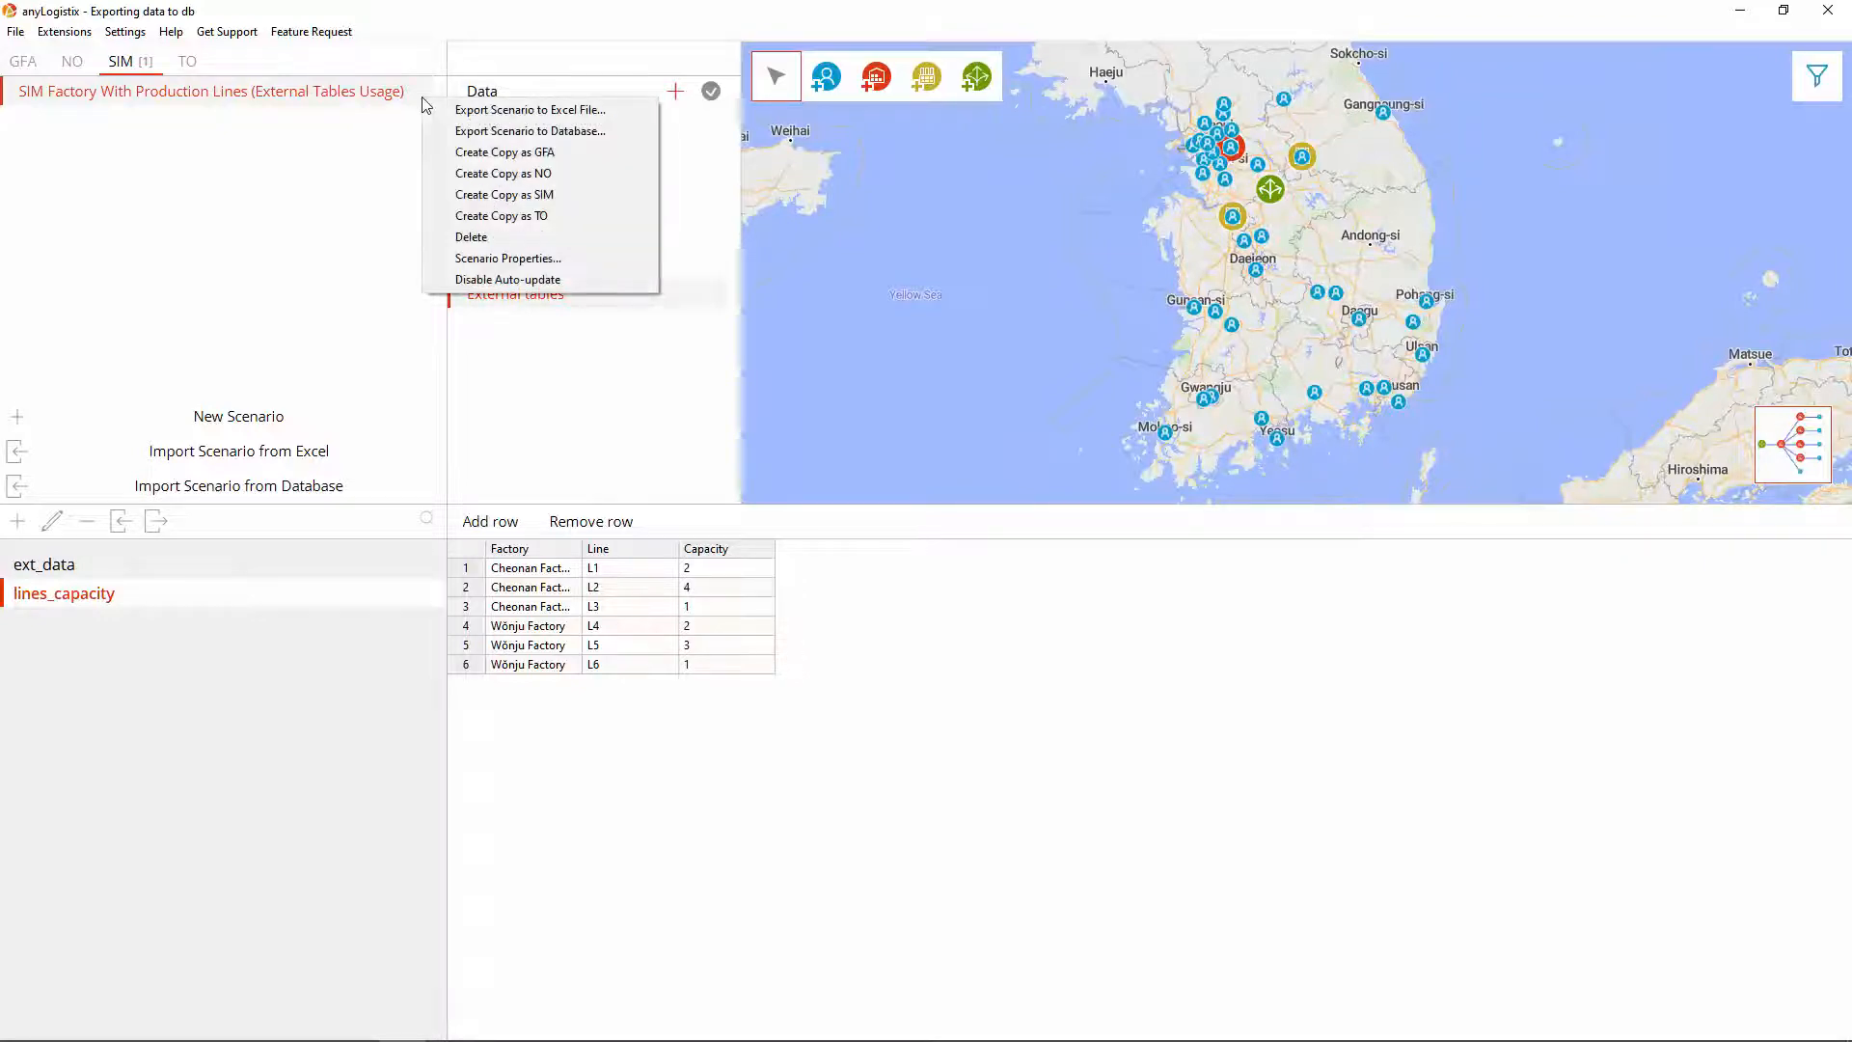
{"action": "left_click", "coordinate": [477, 130]}
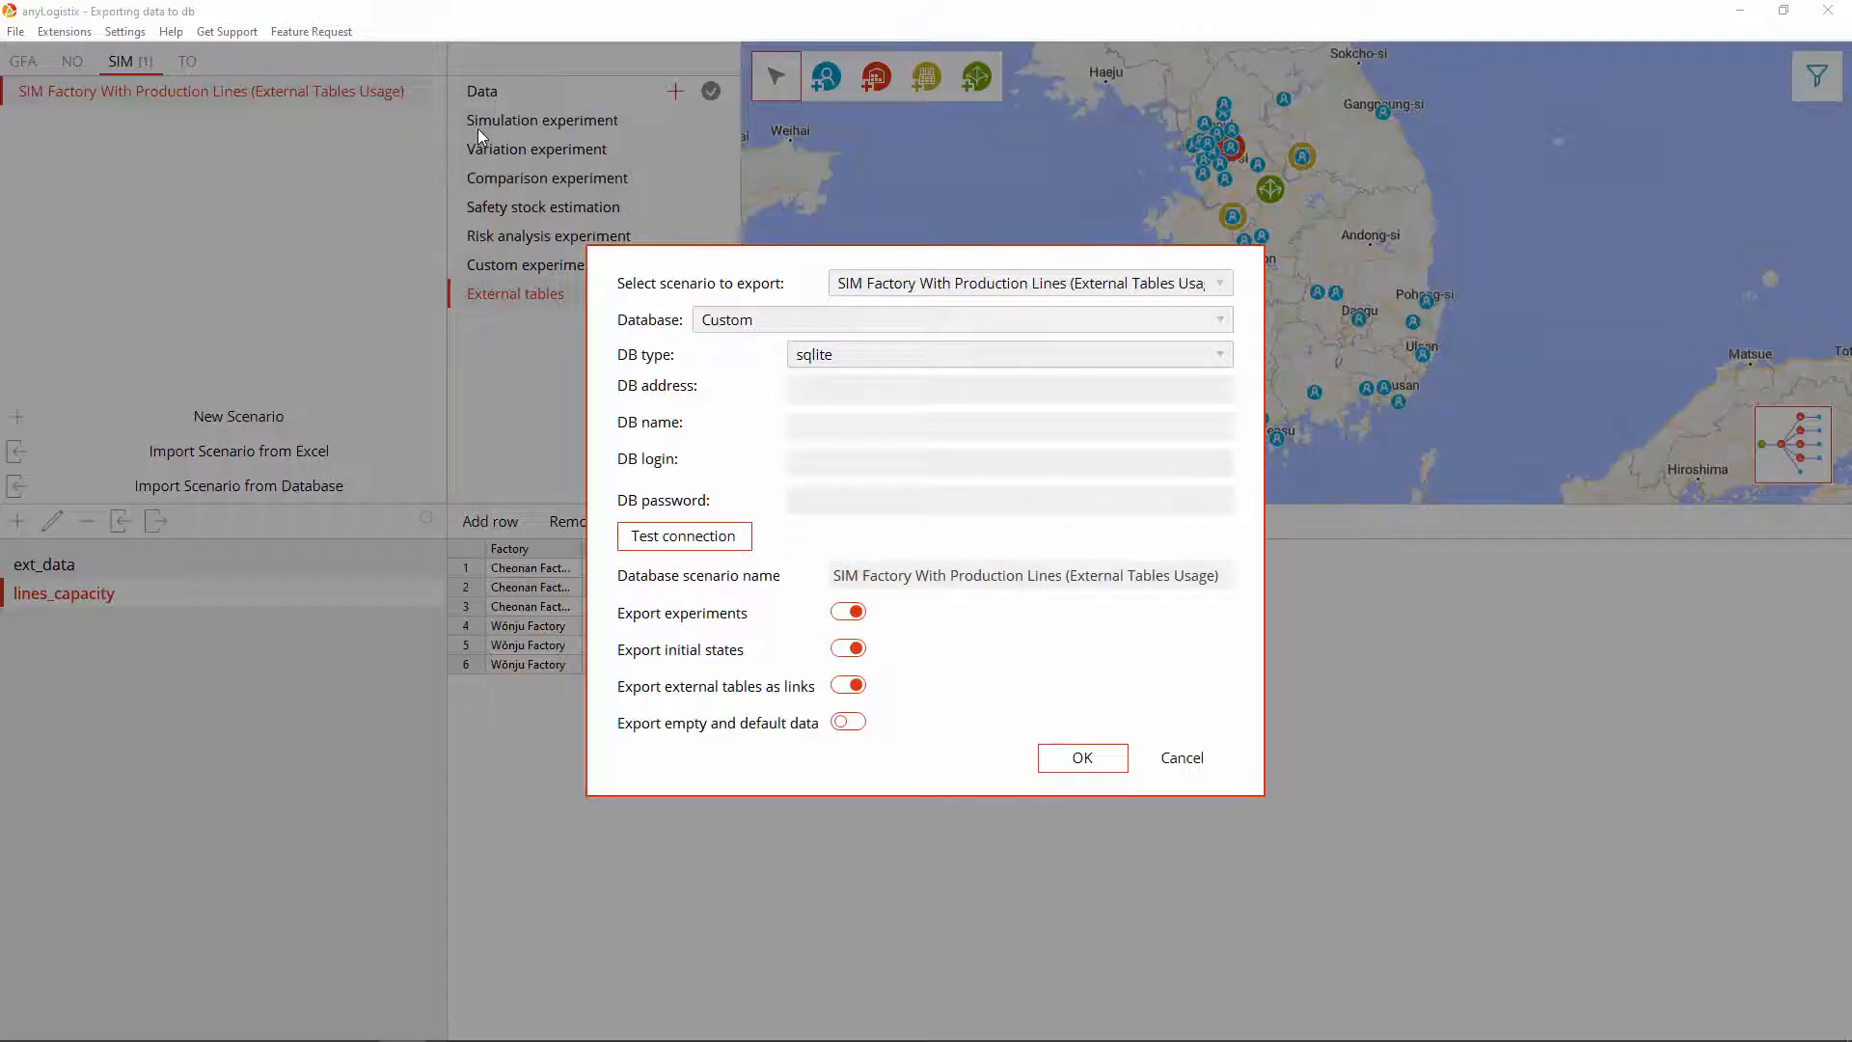
{"action": "left_click", "coordinate": [833, 359]}
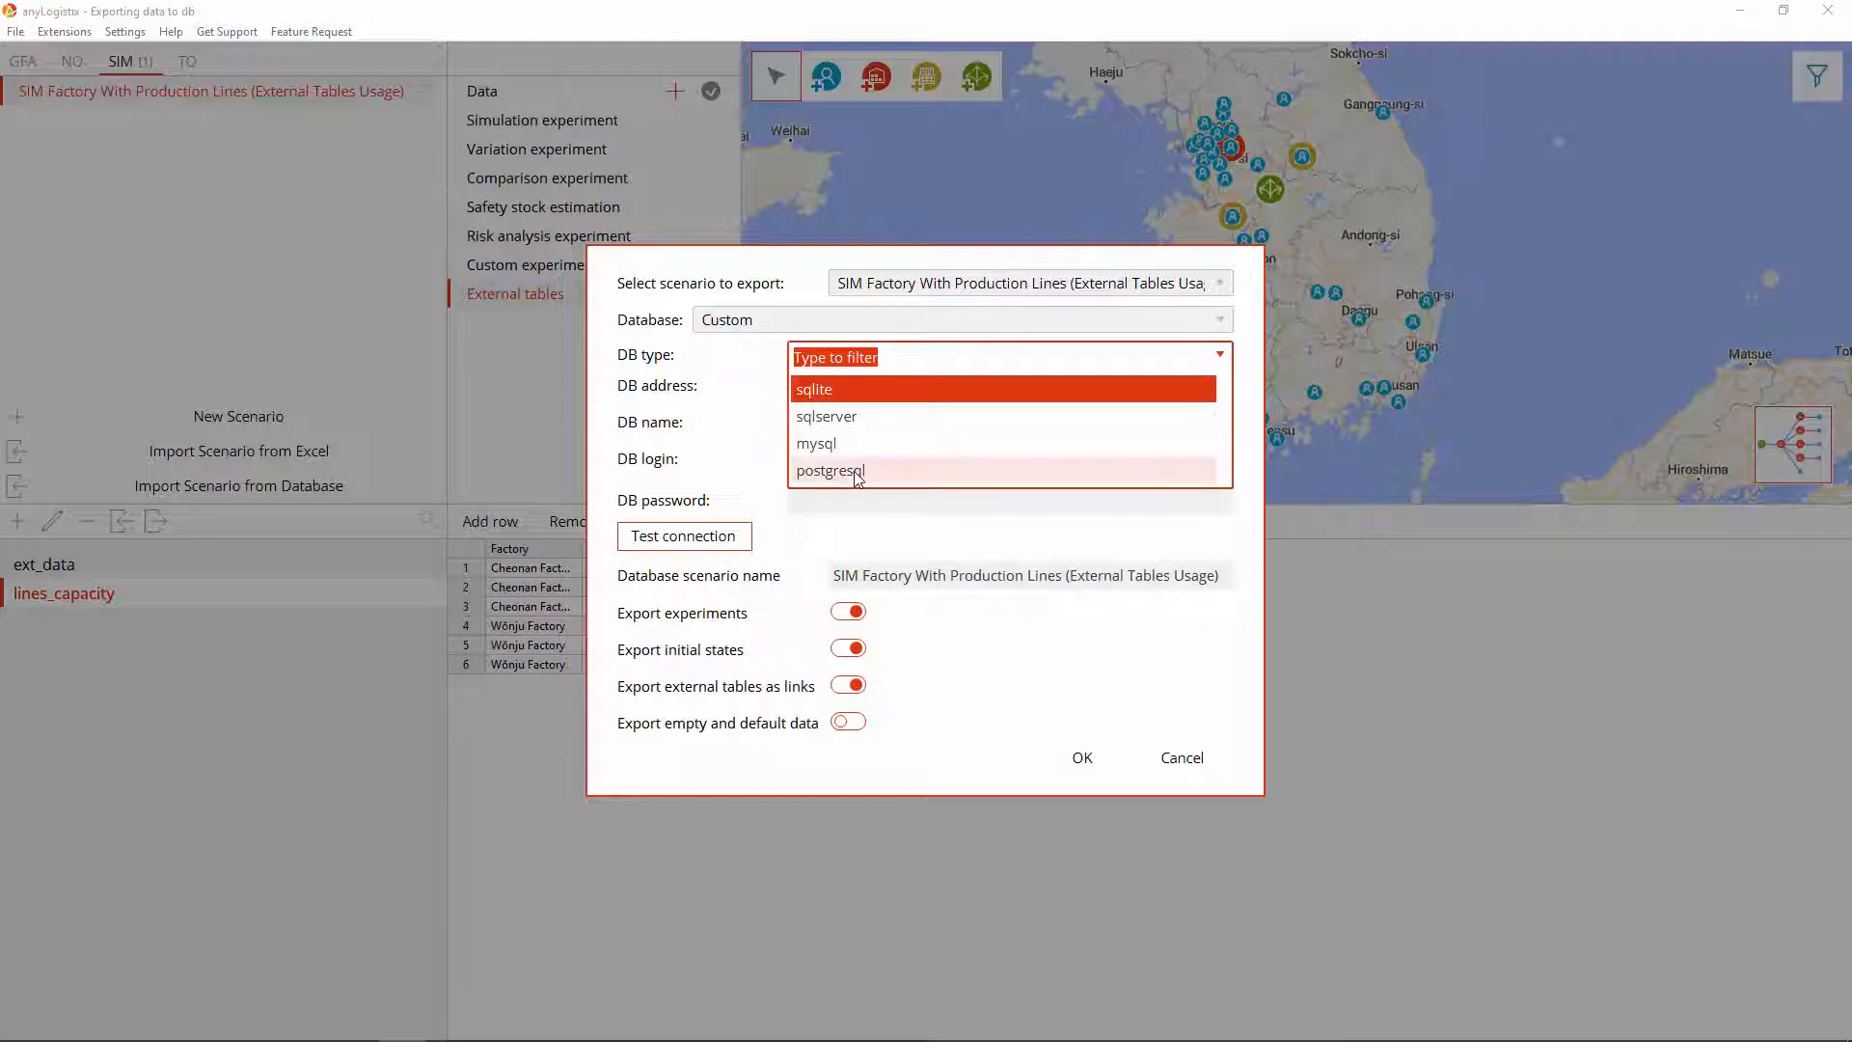
{"action": "left_click", "coordinate": [853, 471]}
Step: Connect to alx-pg at localhost:5432 with login postgres and the account password, test, and export
{"action": "left_click", "coordinate": [827, 387]}
{"action": "type", "text": "localhost:5432"}
{"action": "key", "text": "Tab"}
{"action": "type", "text": "alx-pg"}
{"action": "key", "text": "Tab"}
{"action": "type", "text": "postgres"}
{"action": "key", "text": "Tab"}
{"action": "type", "text": "************"}
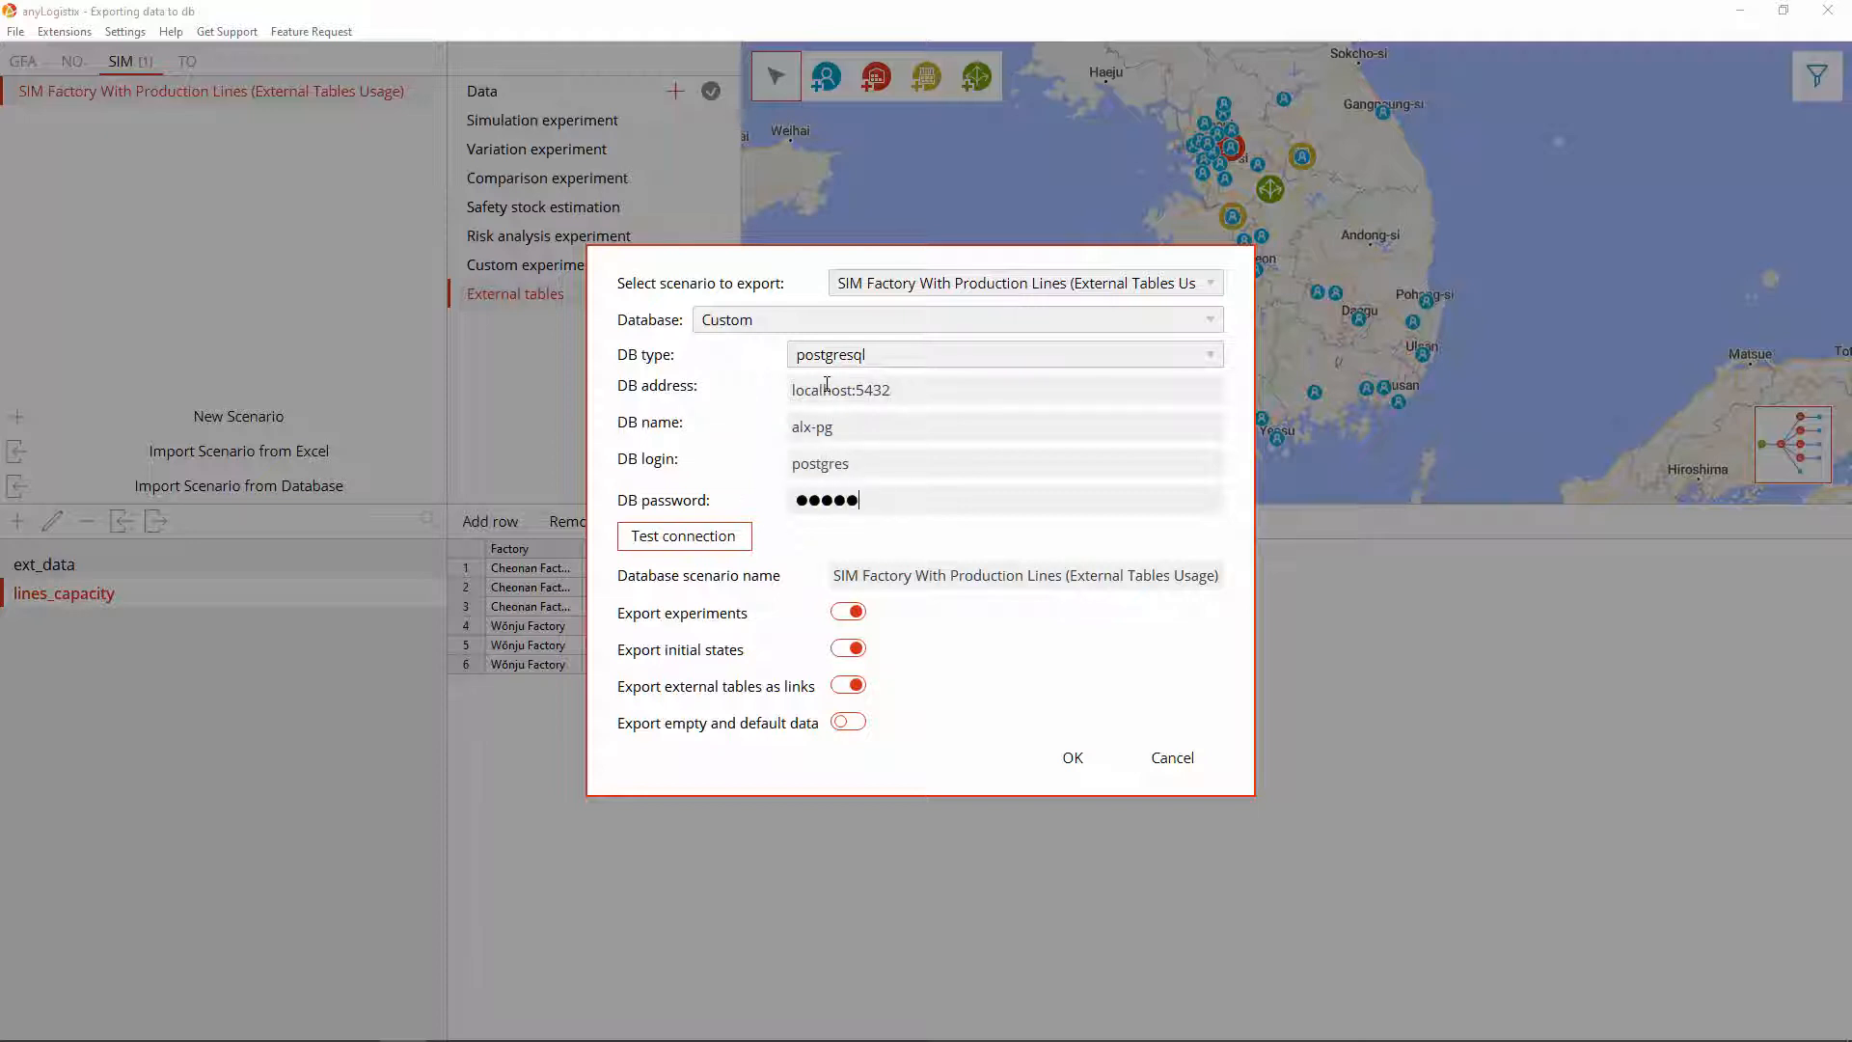
{"action": "left_click", "coordinate": [693, 538]}
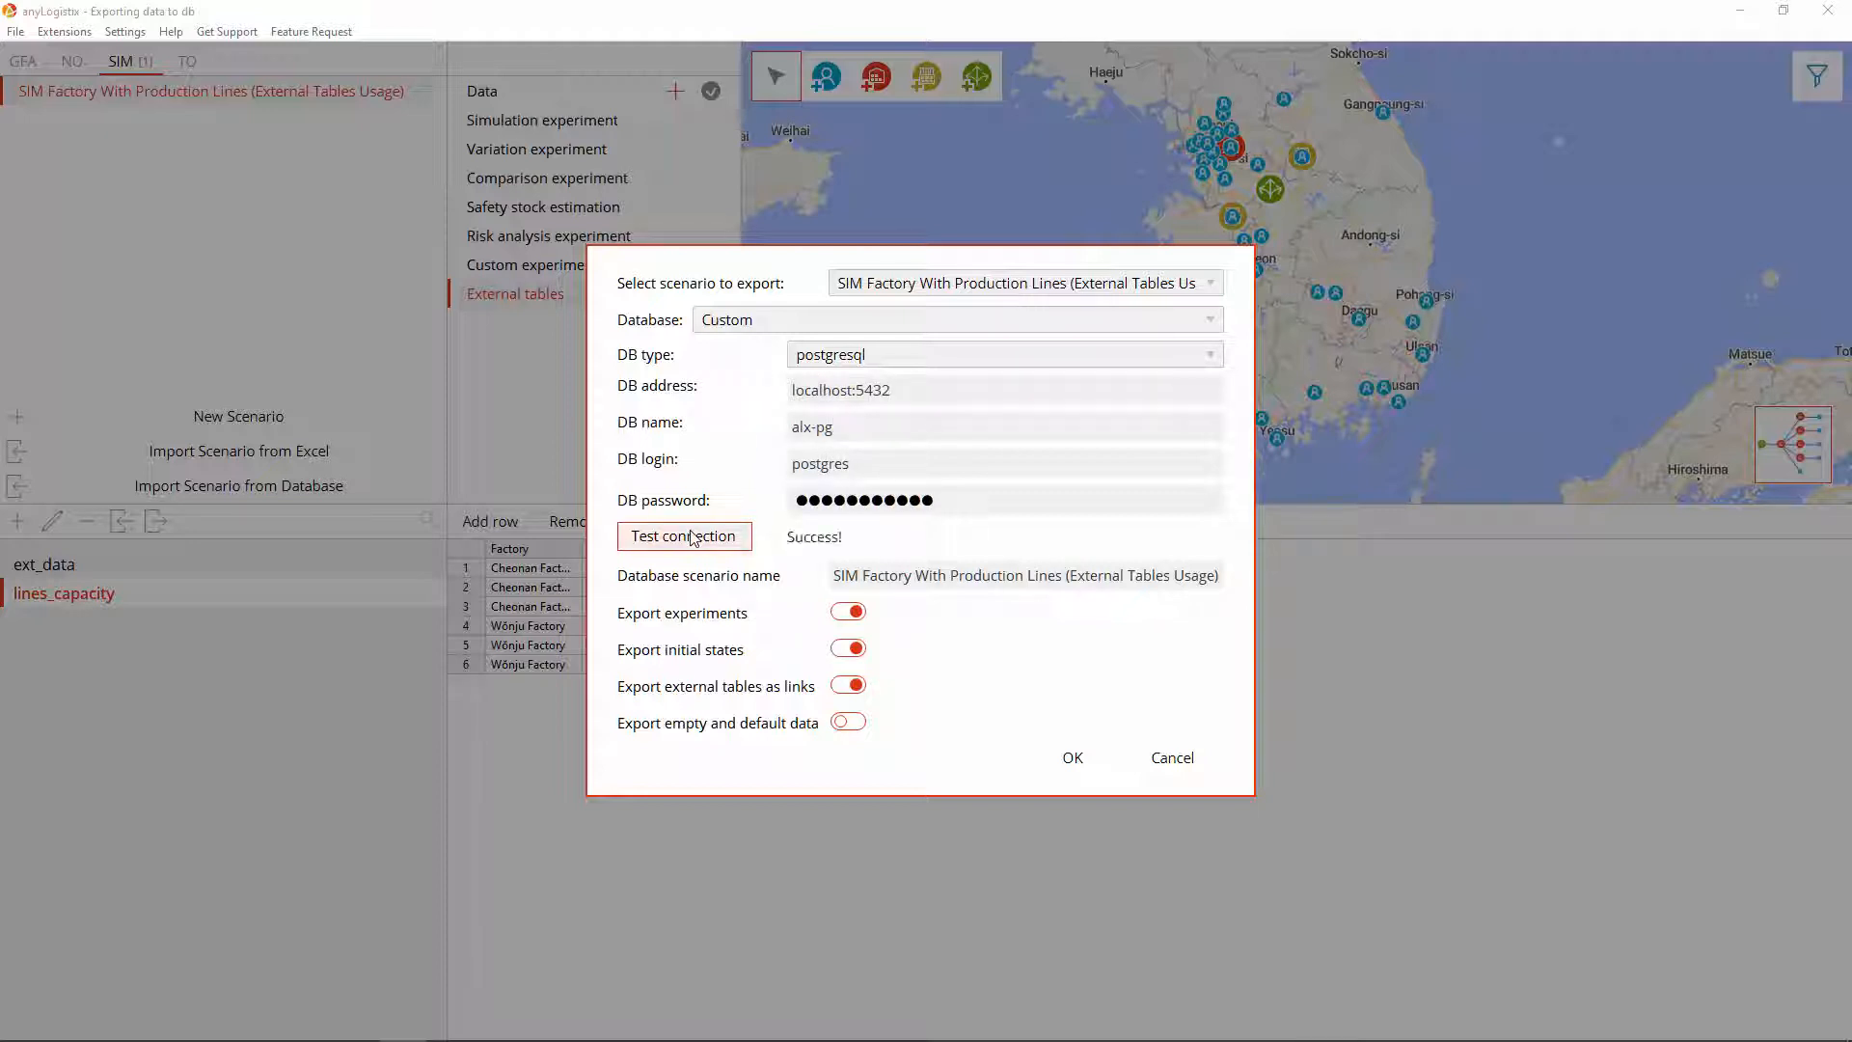
{"action": "left_click", "coordinate": [1069, 759]}
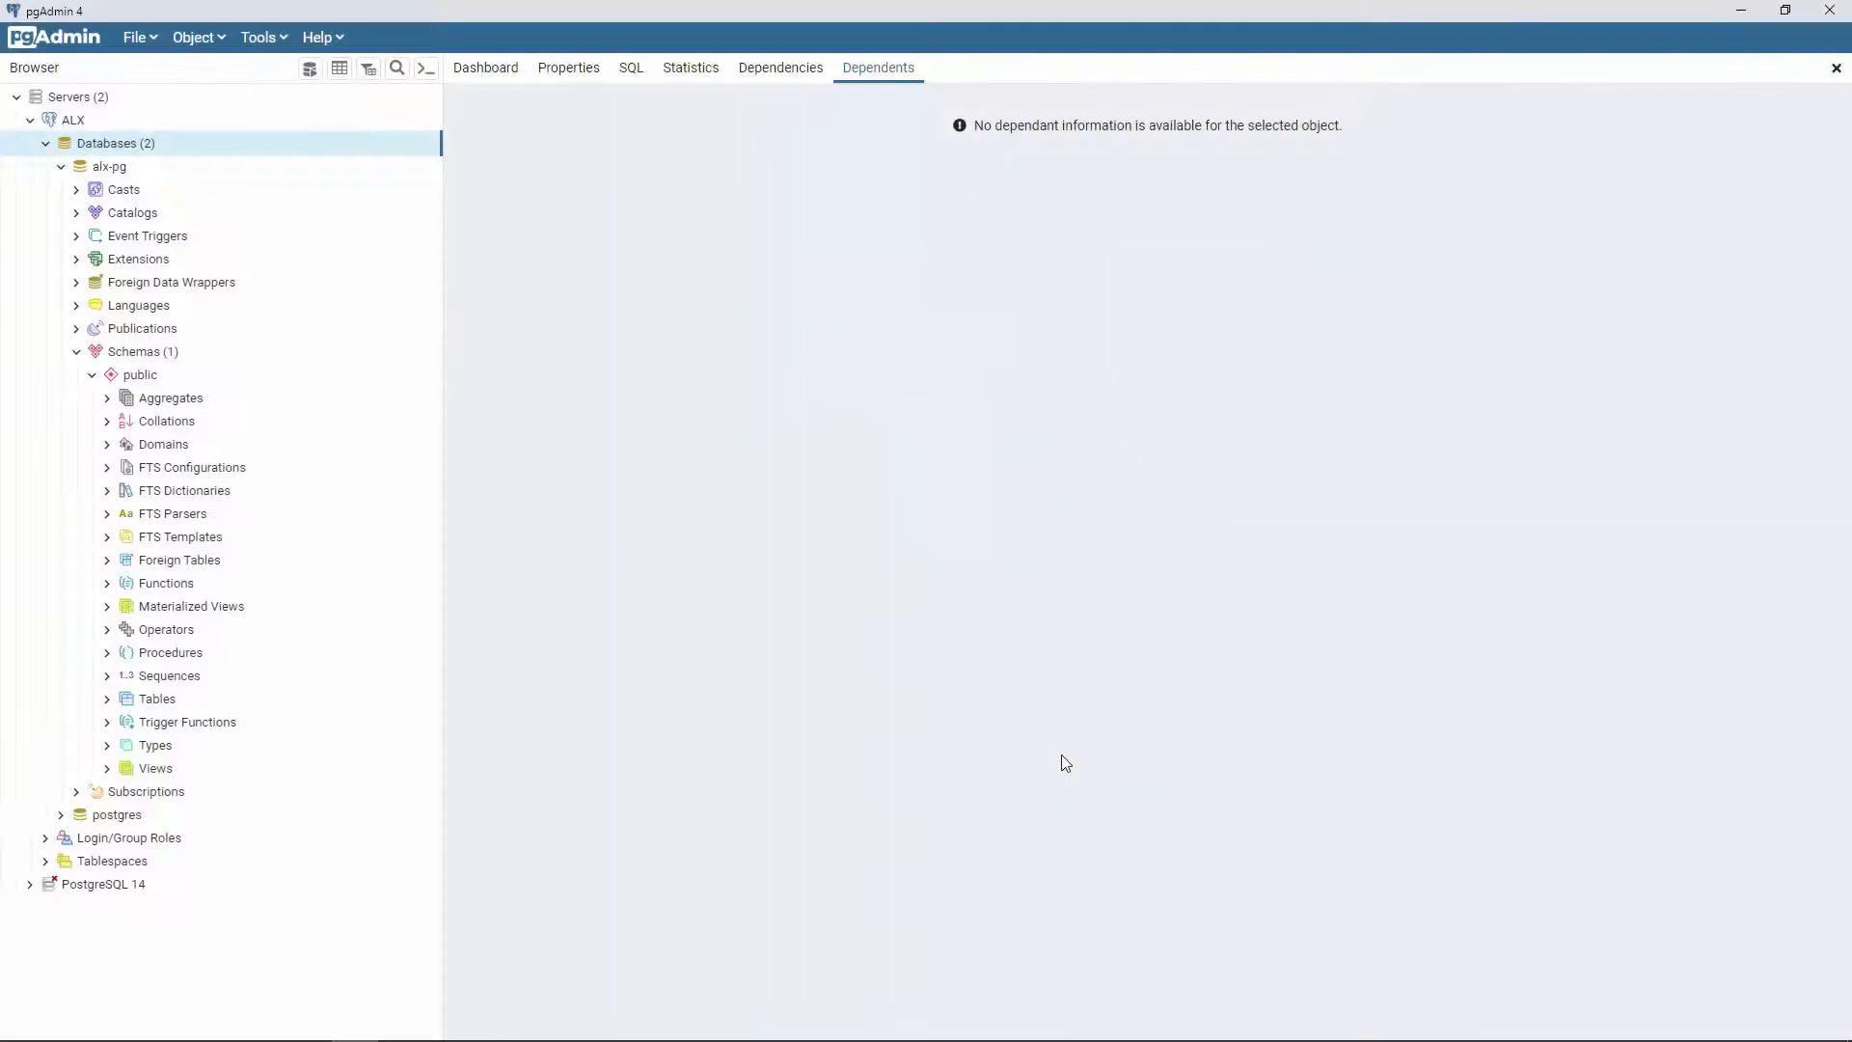
Step: Refresh alx-pg and expand its Tables list to reveal the 34 export tables
{"action": "right_click", "coordinate": [145, 173]}
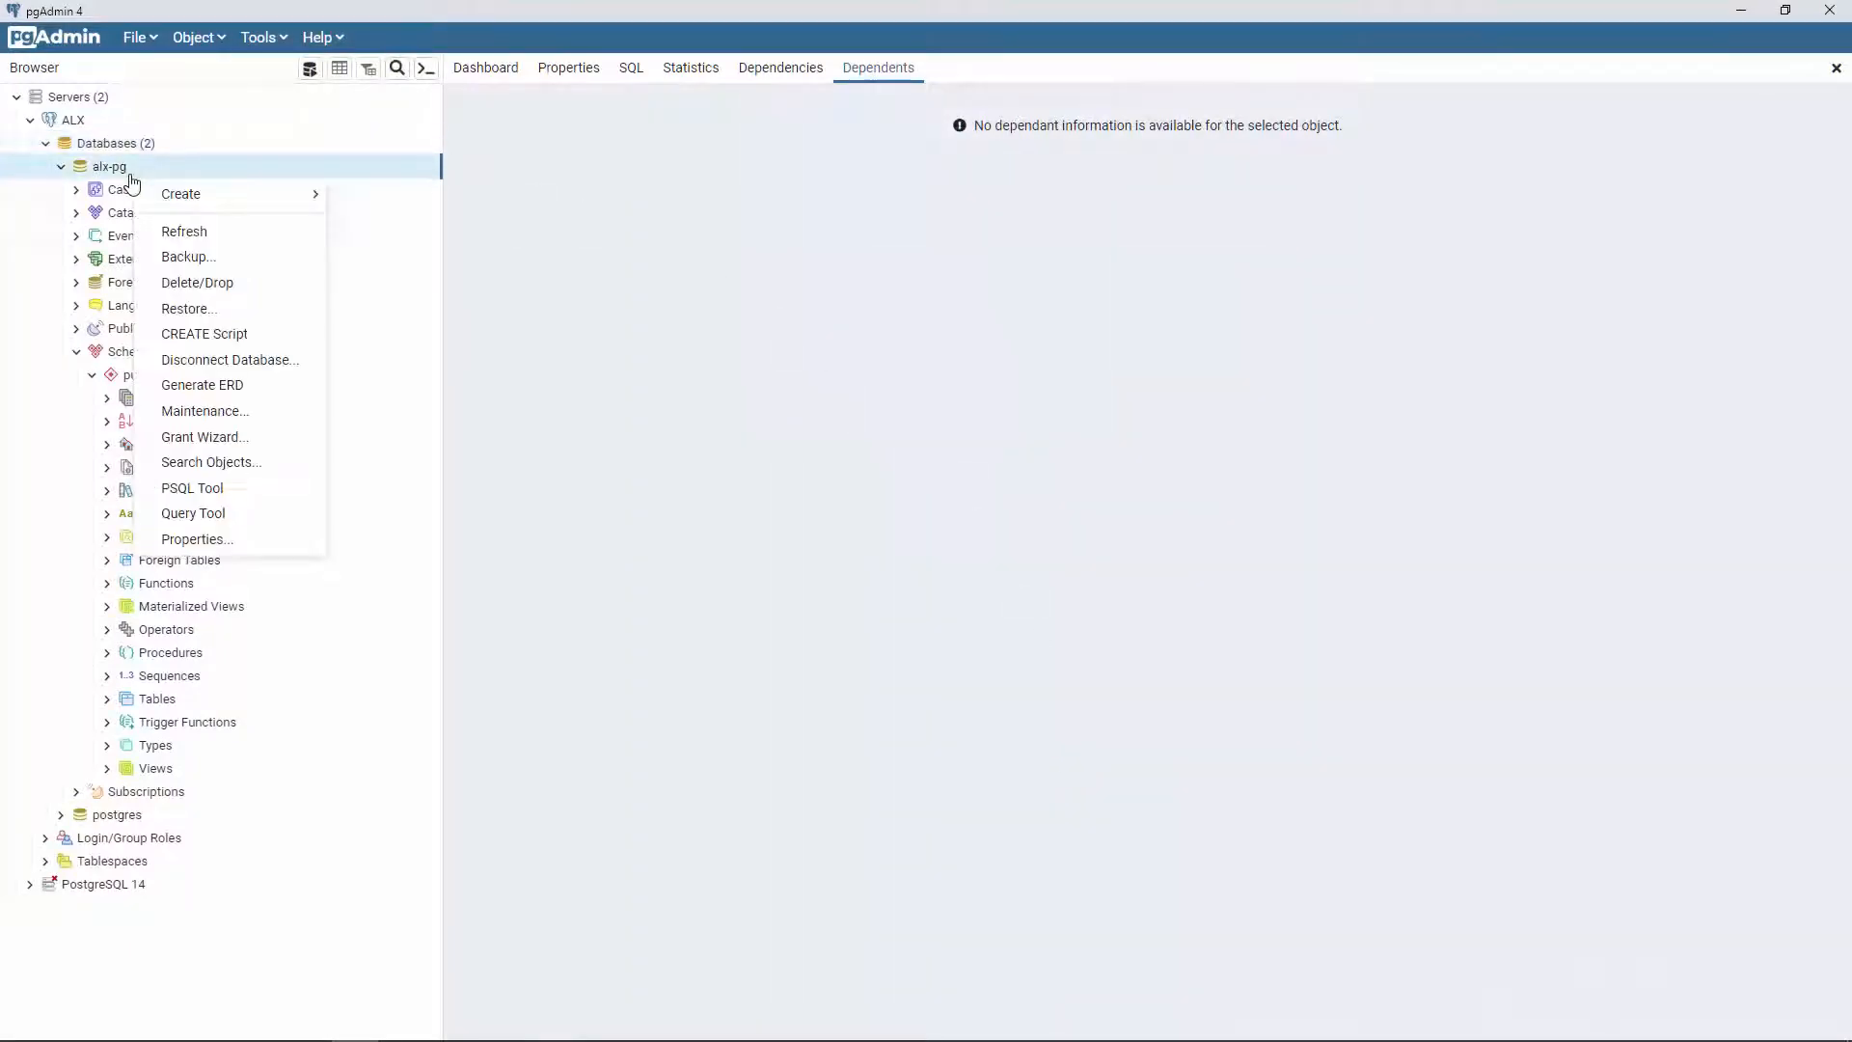
{"action": "left_click", "coordinate": [181, 236]}
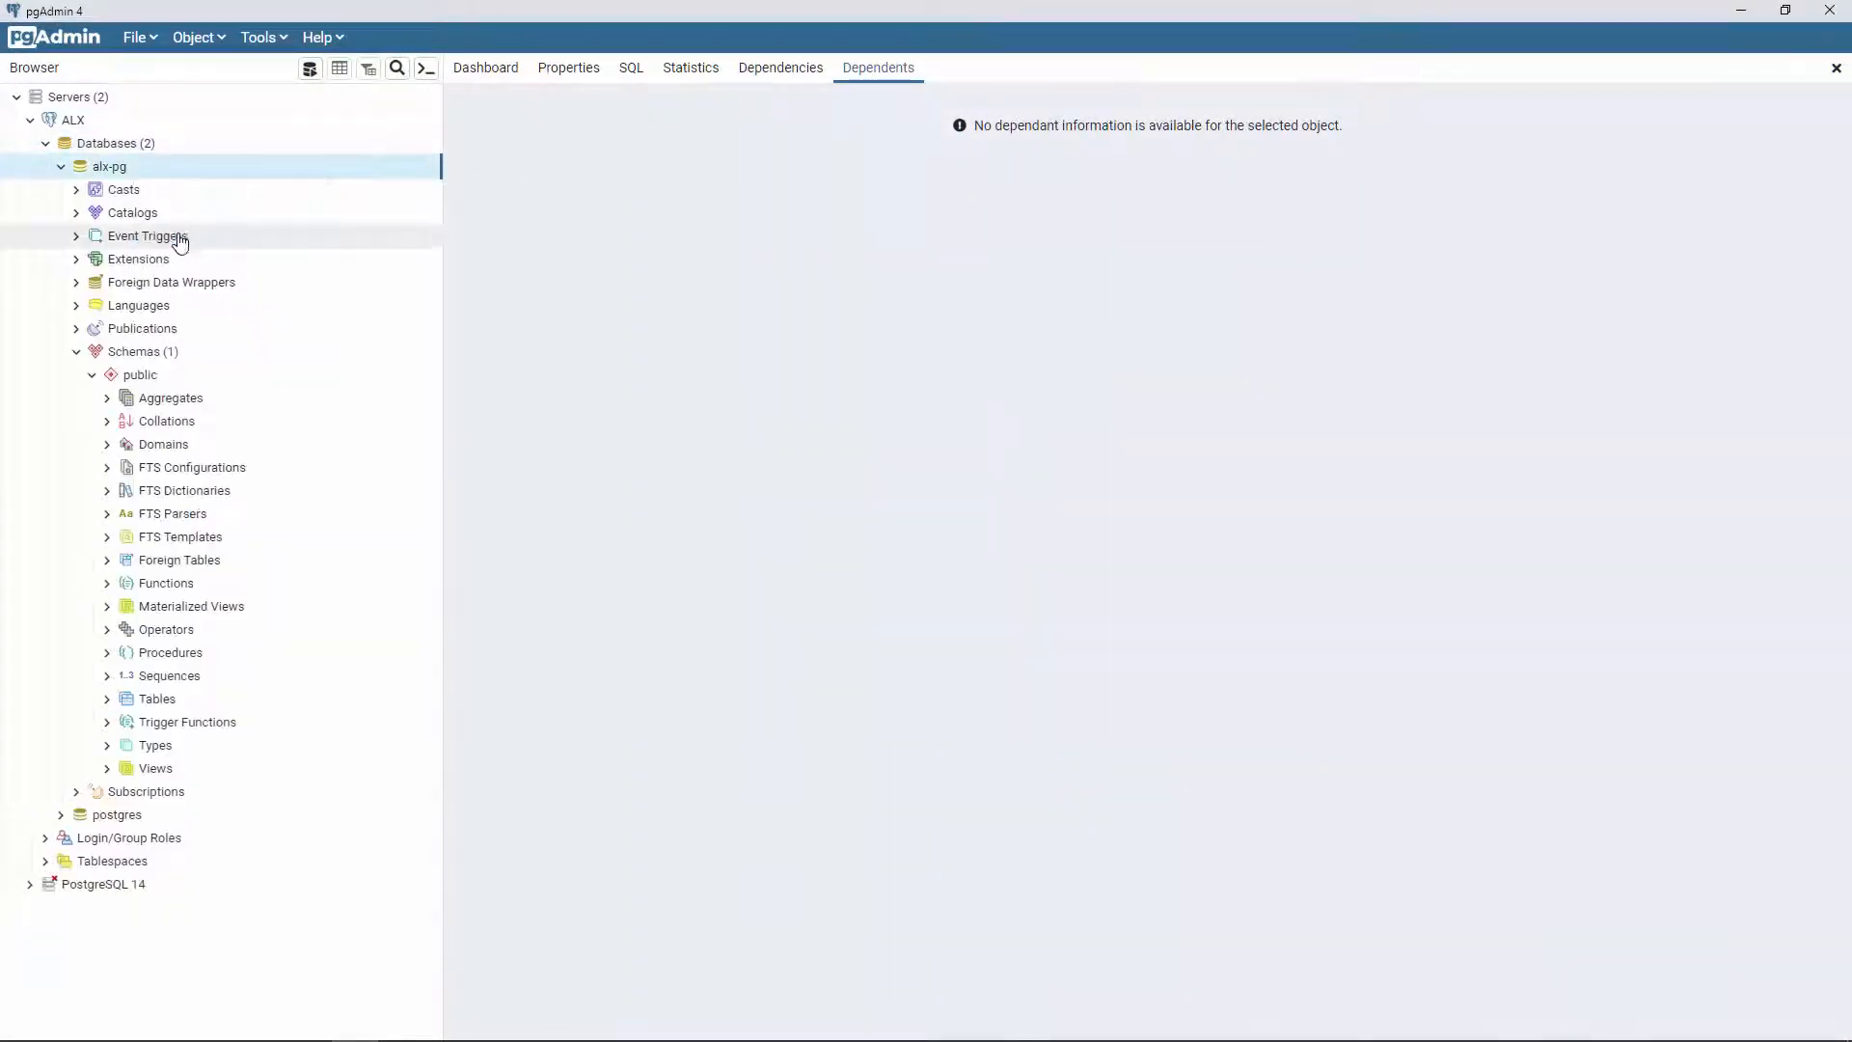
{"action": "left_click", "coordinate": [108, 700]}
{"action": "scroll", "coordinate": [97, 714], "scroll_direction": "down", "scroll_amount": 5}
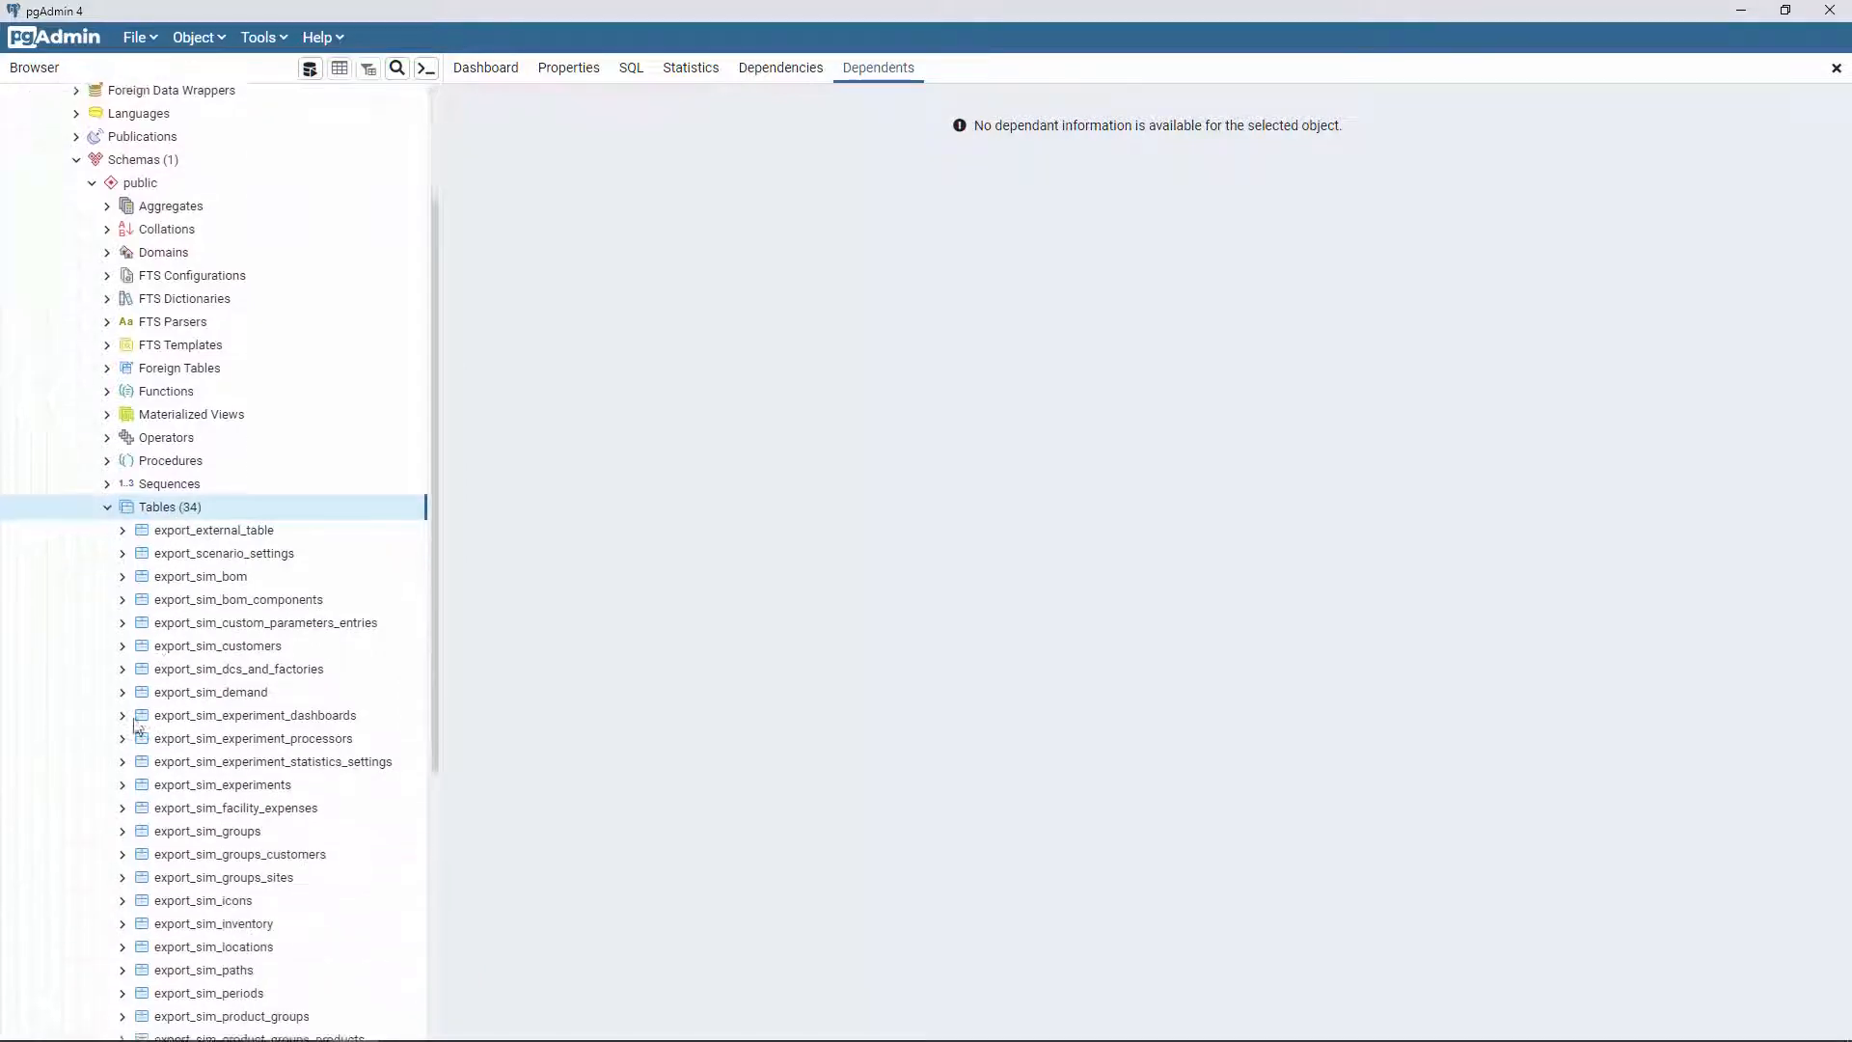
{"action": "scroll", "coordinate": [73, 728], "scroll_direction": "down", "scroll_amount": 1}
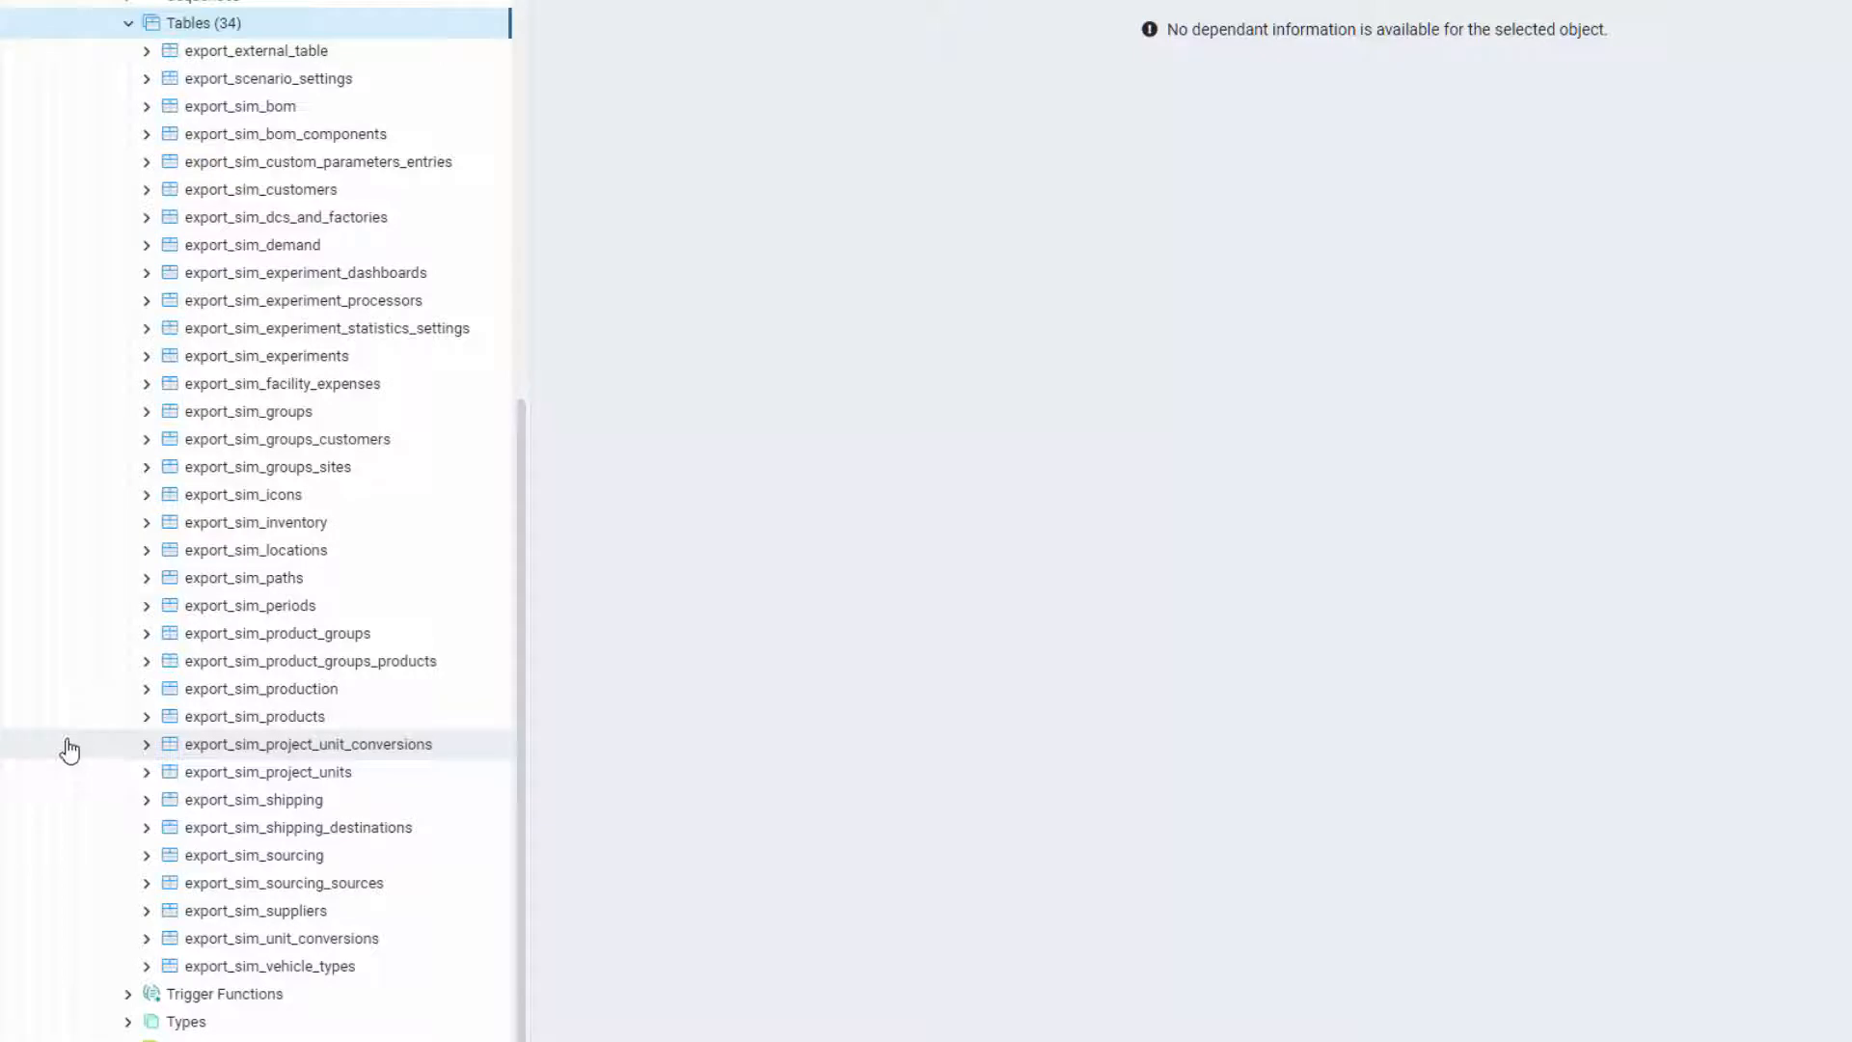
Step: Show all rows of export_sim_groups, export_sim_groups_customers and export_sim_groups_sites in turn
{"action": "right_click", "coordinate": [241, 428]}
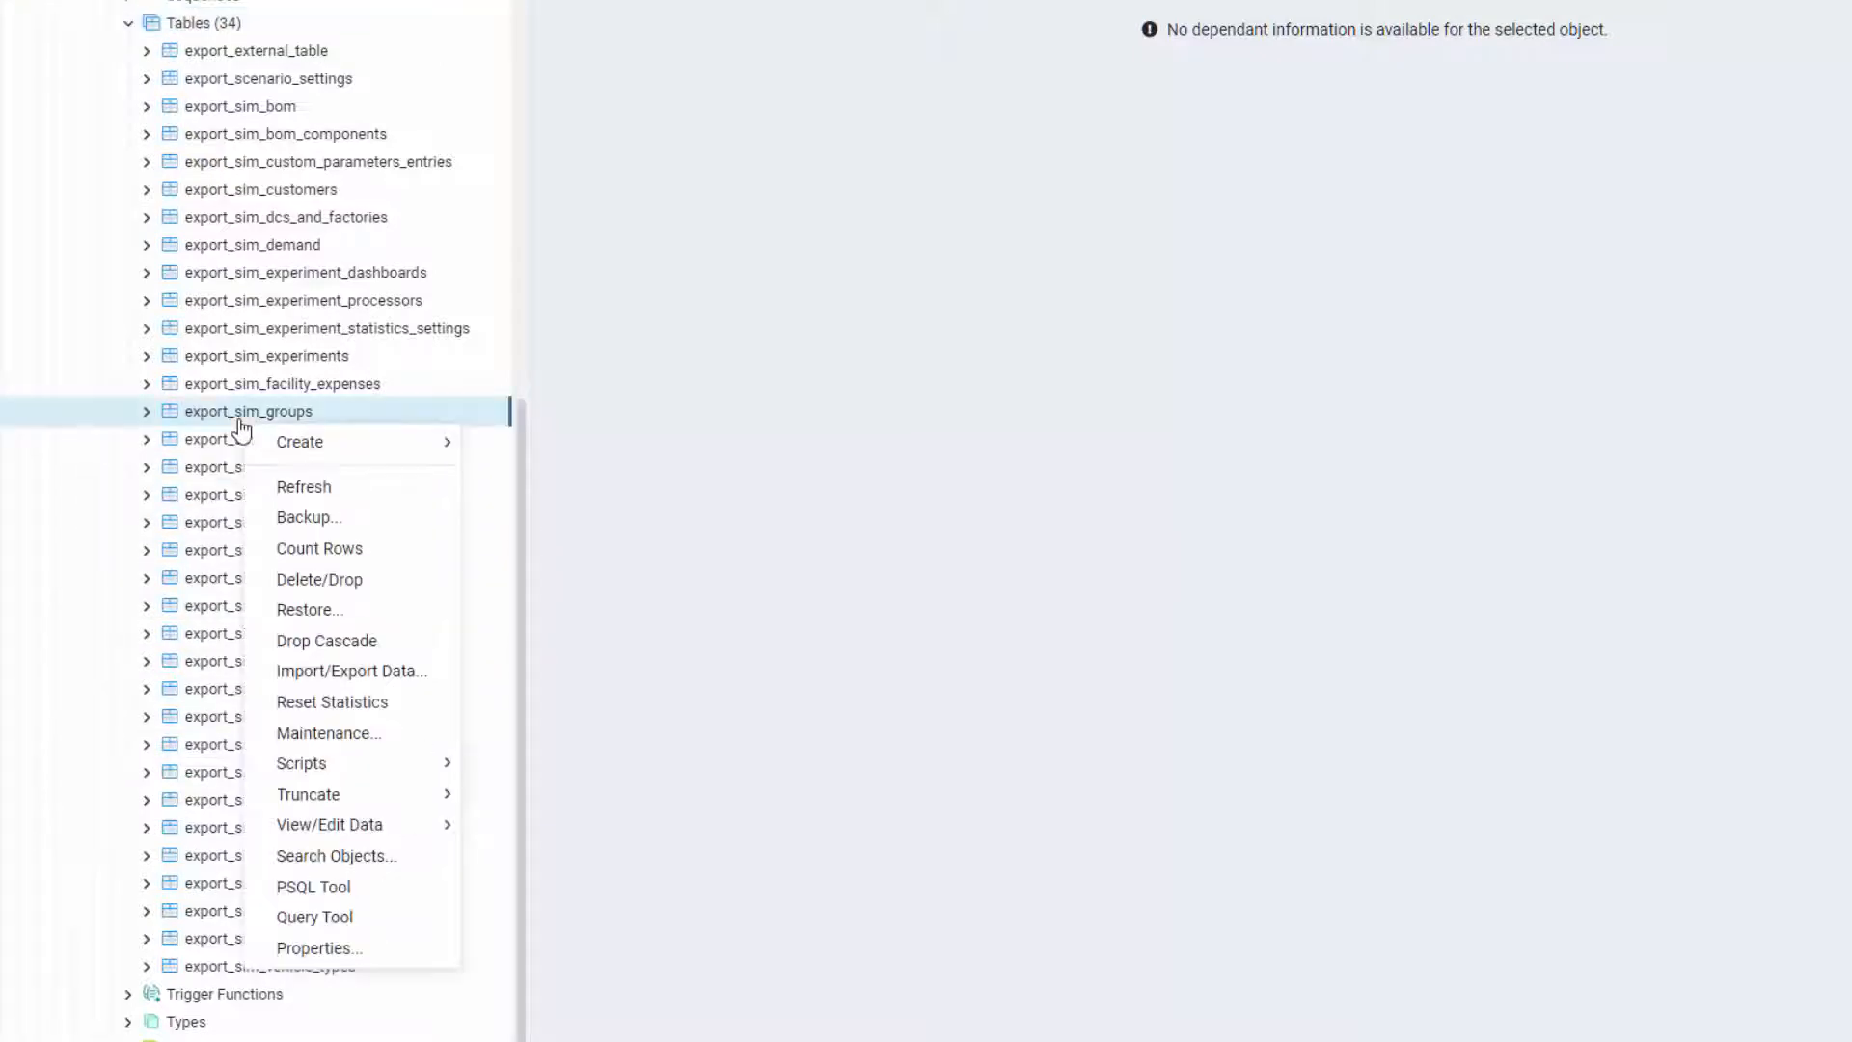
{"action": "mouse_move", "coordinate": [391, 827]}
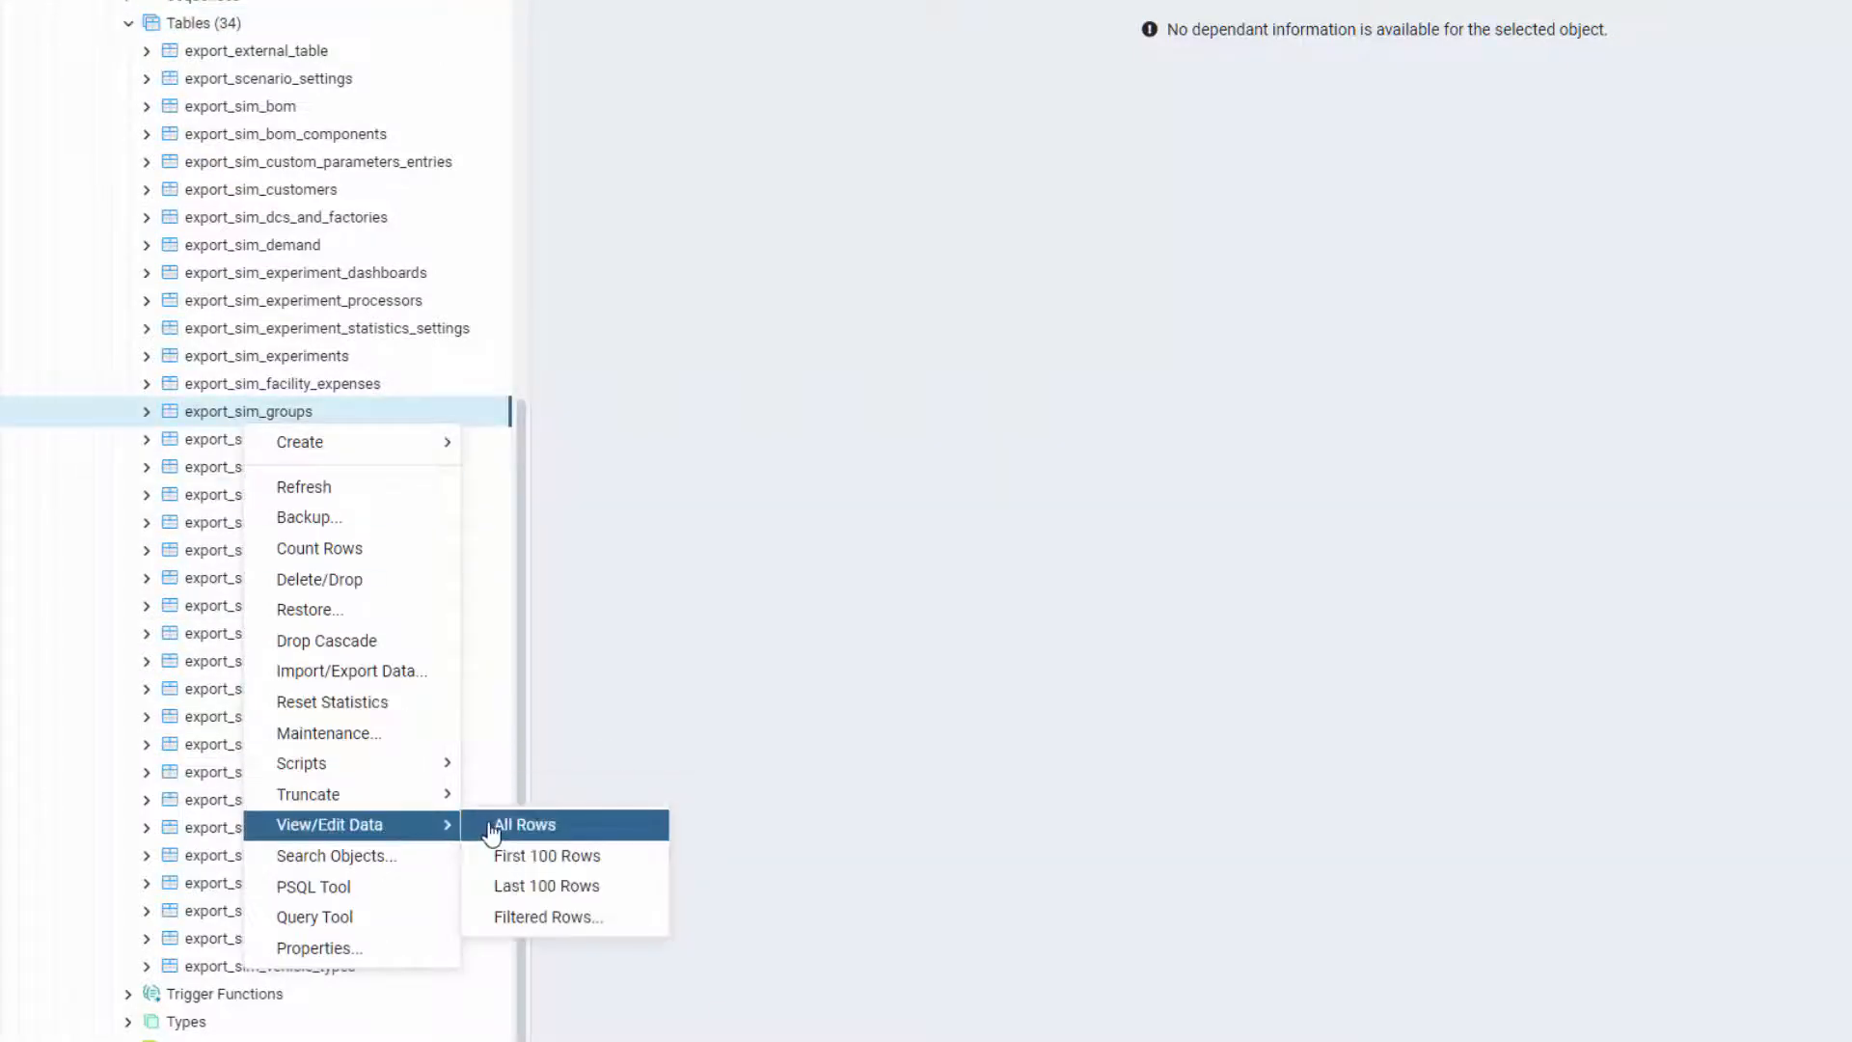
{"action": "left_click", "coordinate": [494, 827]}
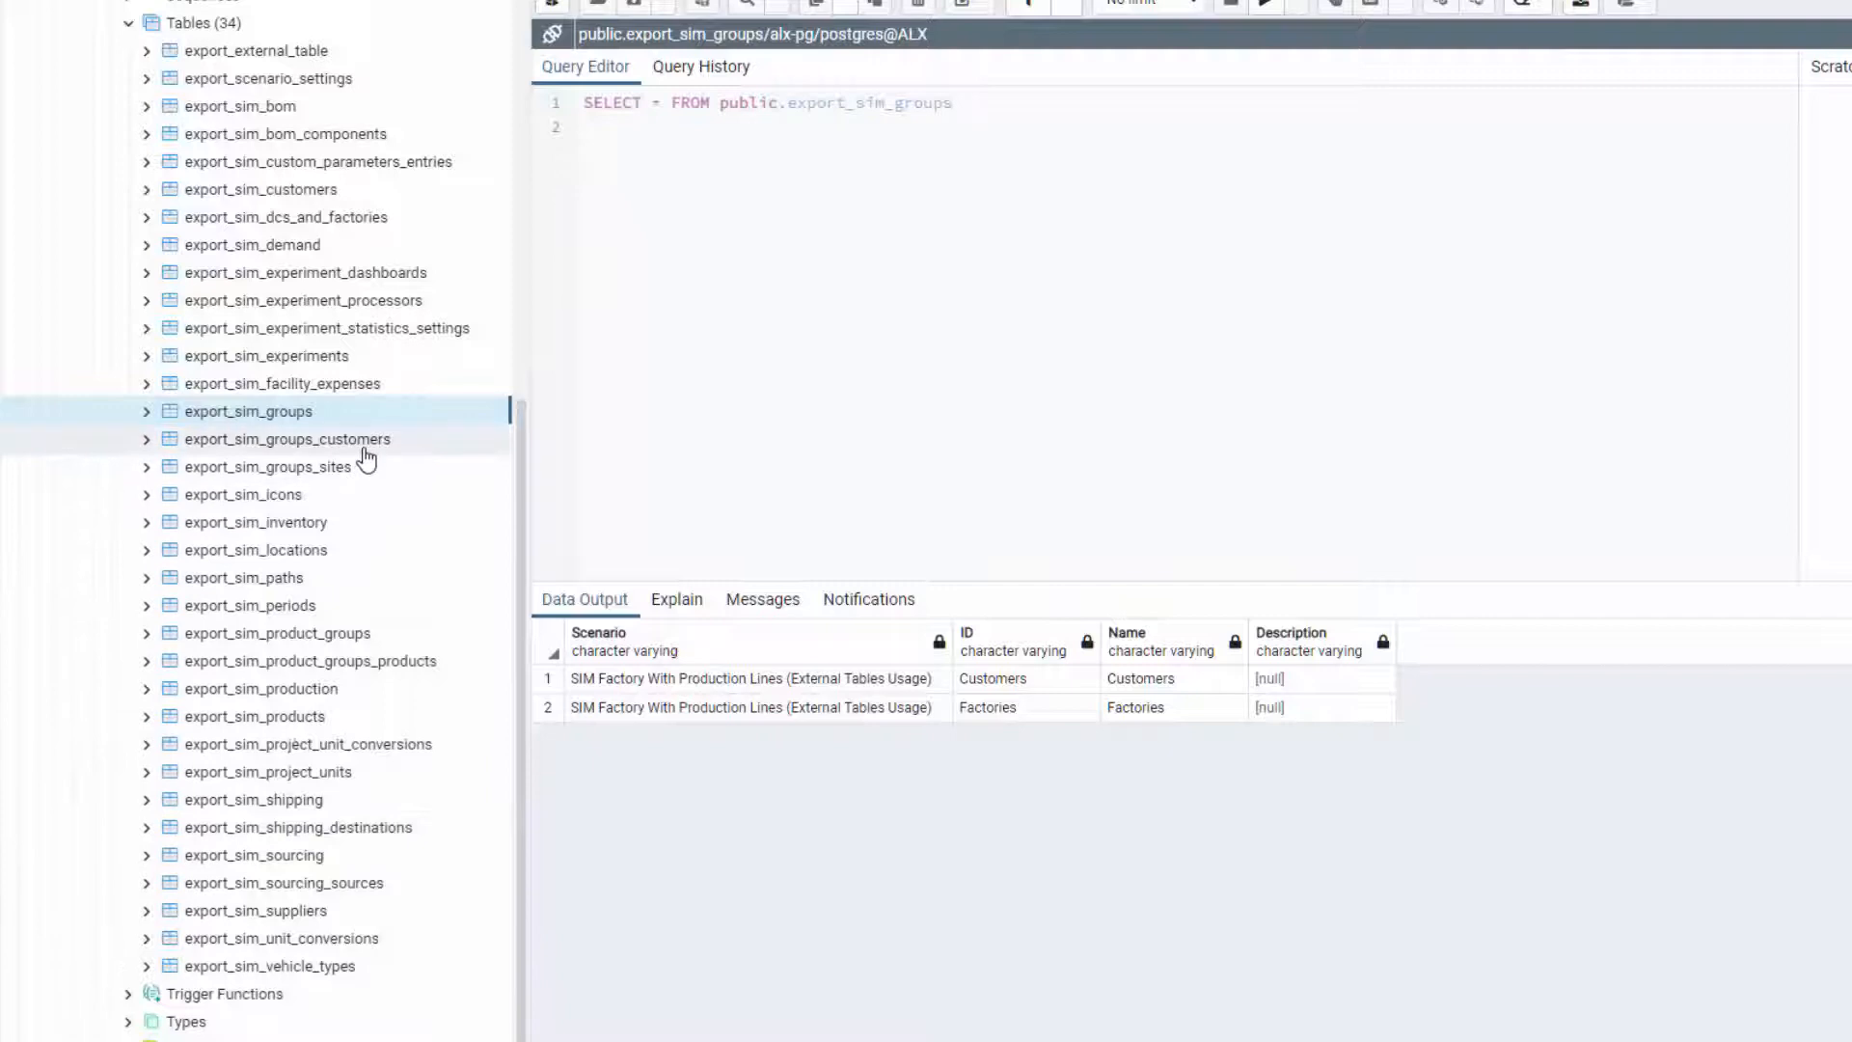
{"action": "right_click", "coordinate": [367, 445]}
{"action": "mouse_move", "coordinate": [540, 855]}
{"action": "left_click", "coordinate": [645, 855]}
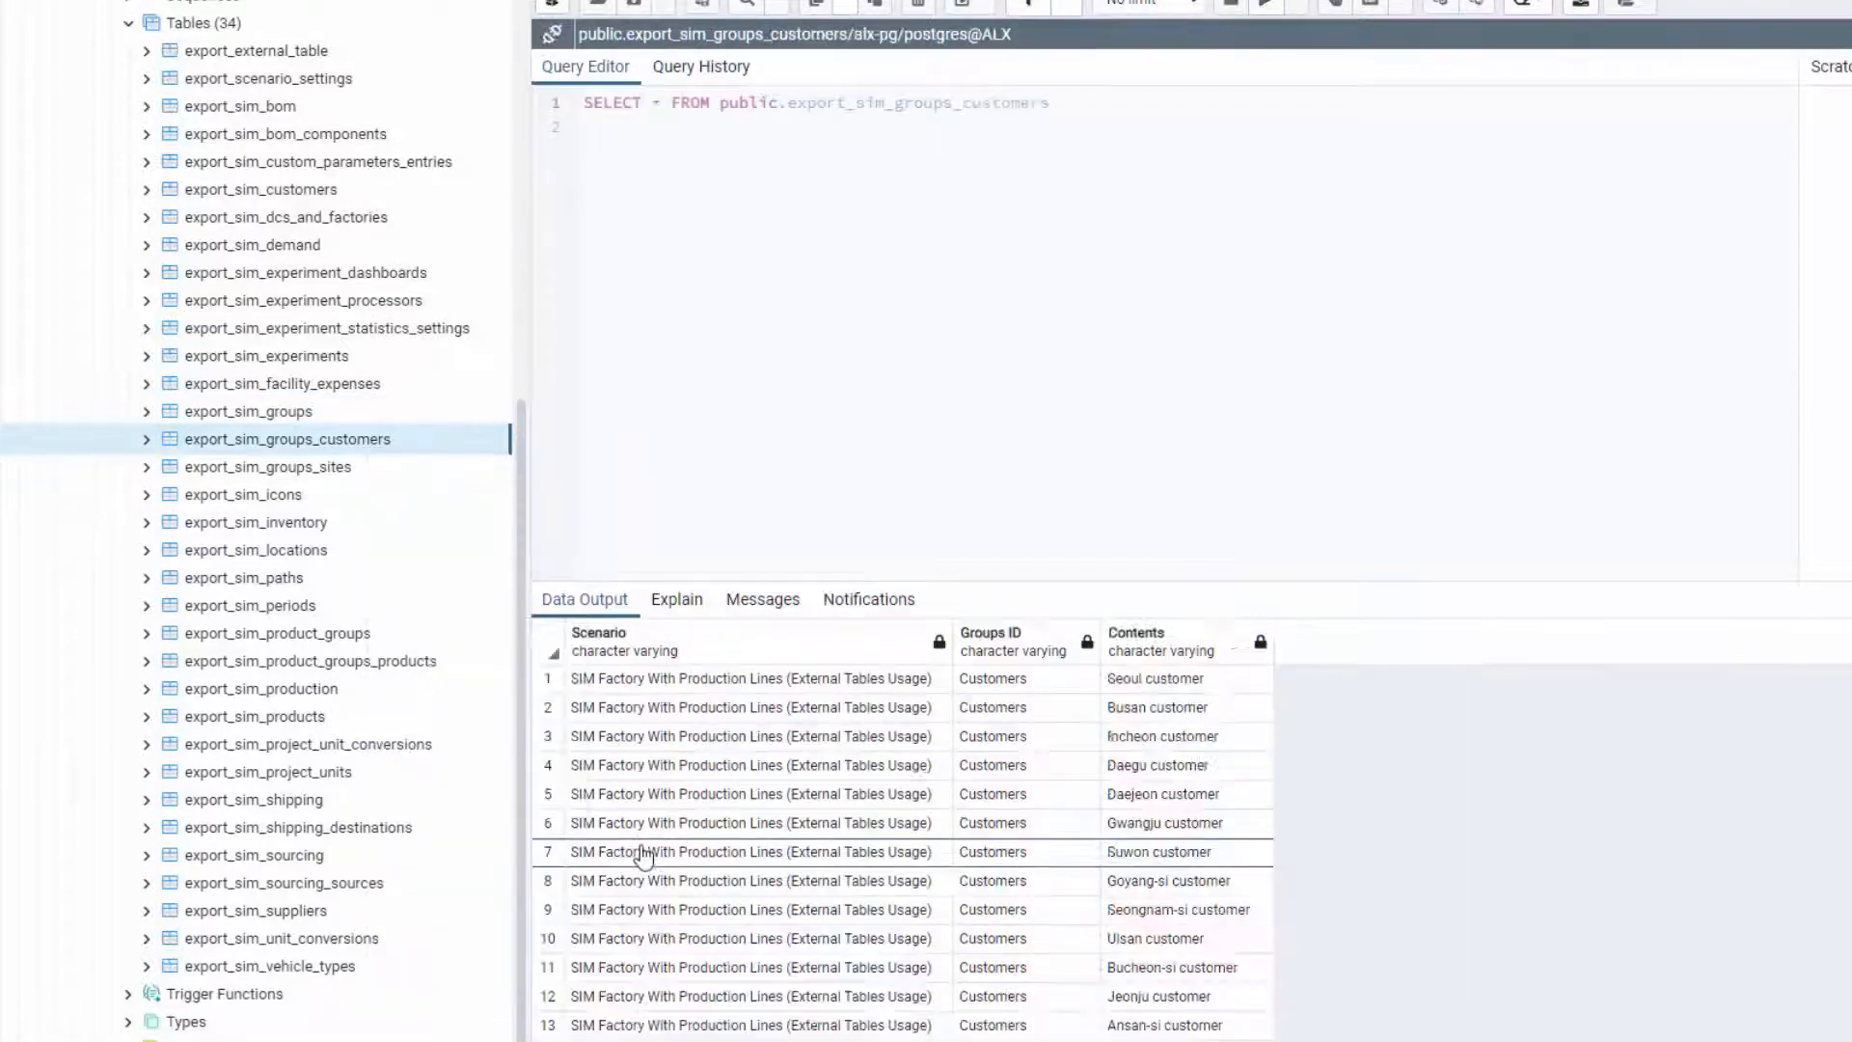
{"action": "scroll", "coordinate": [640, 856], "scroll_direction": "down", "scroll_amount": 8}
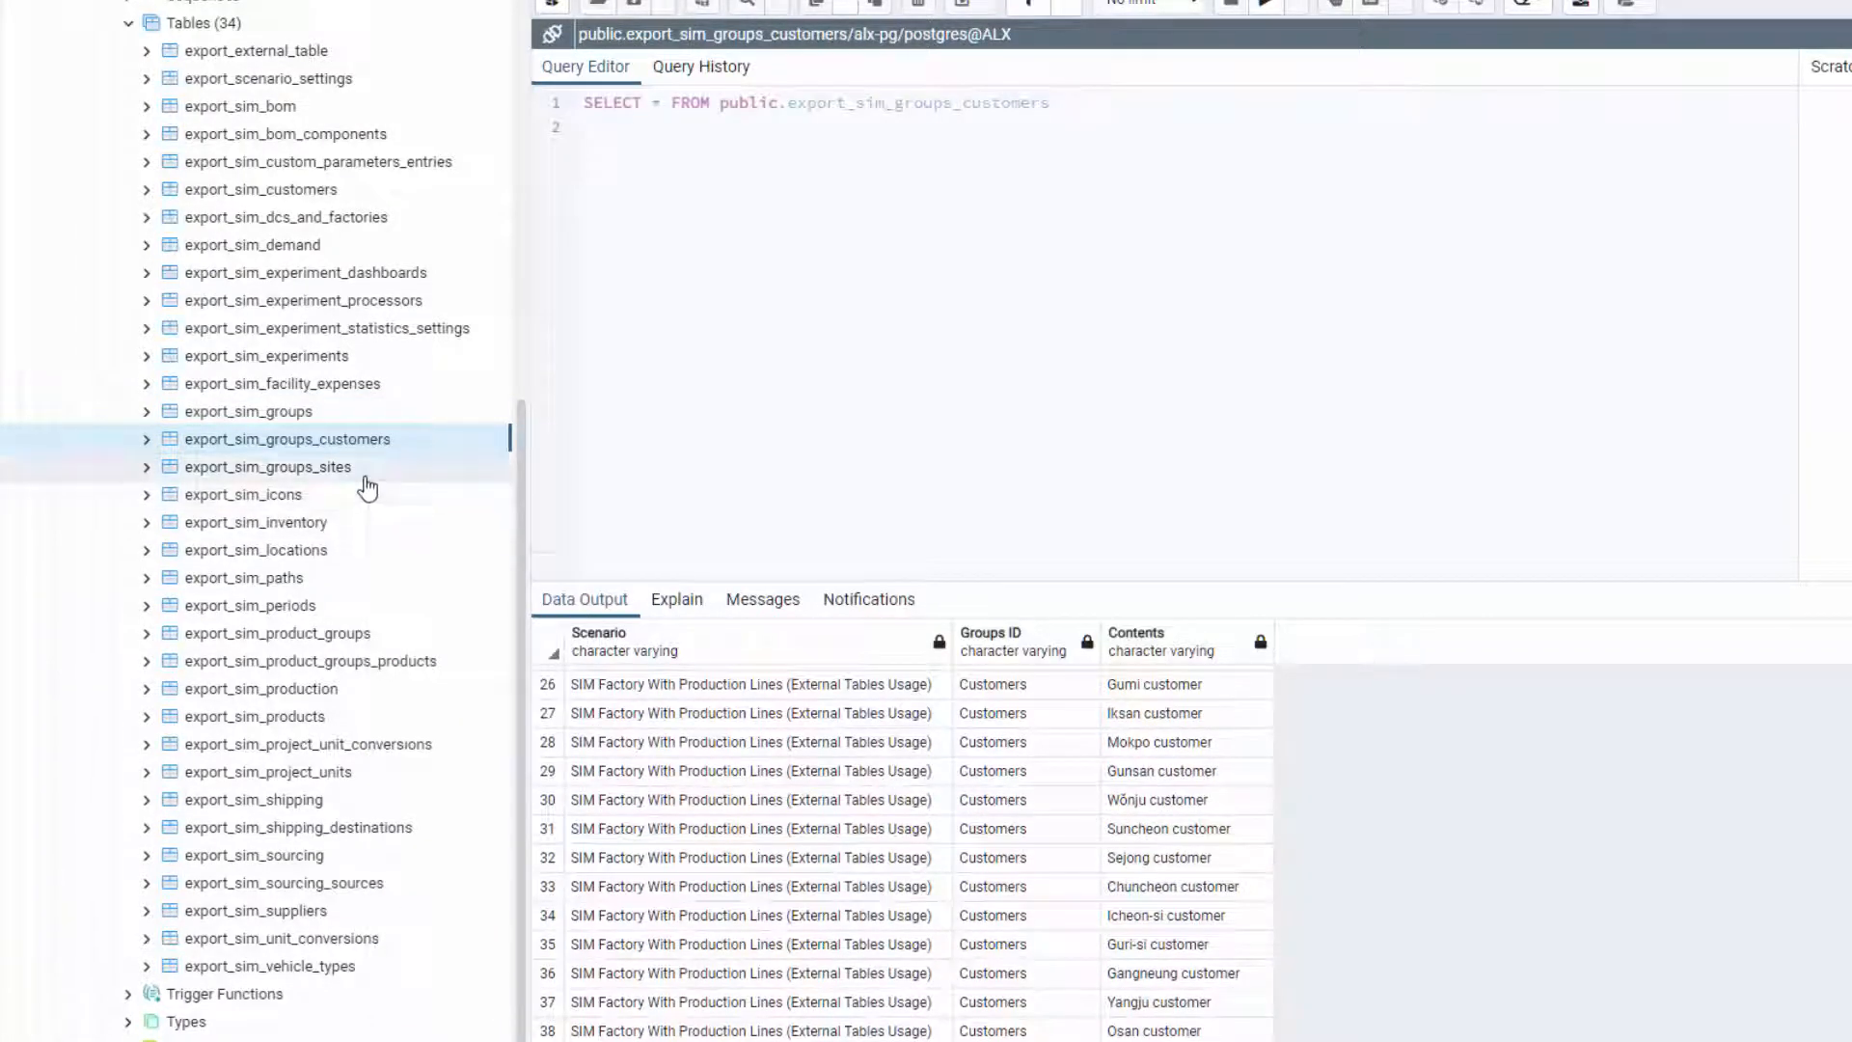
{"action": "right_click", "coordinate": [367, 475]}
{"action": "mouse_move", "coordinate": [508, 880]}
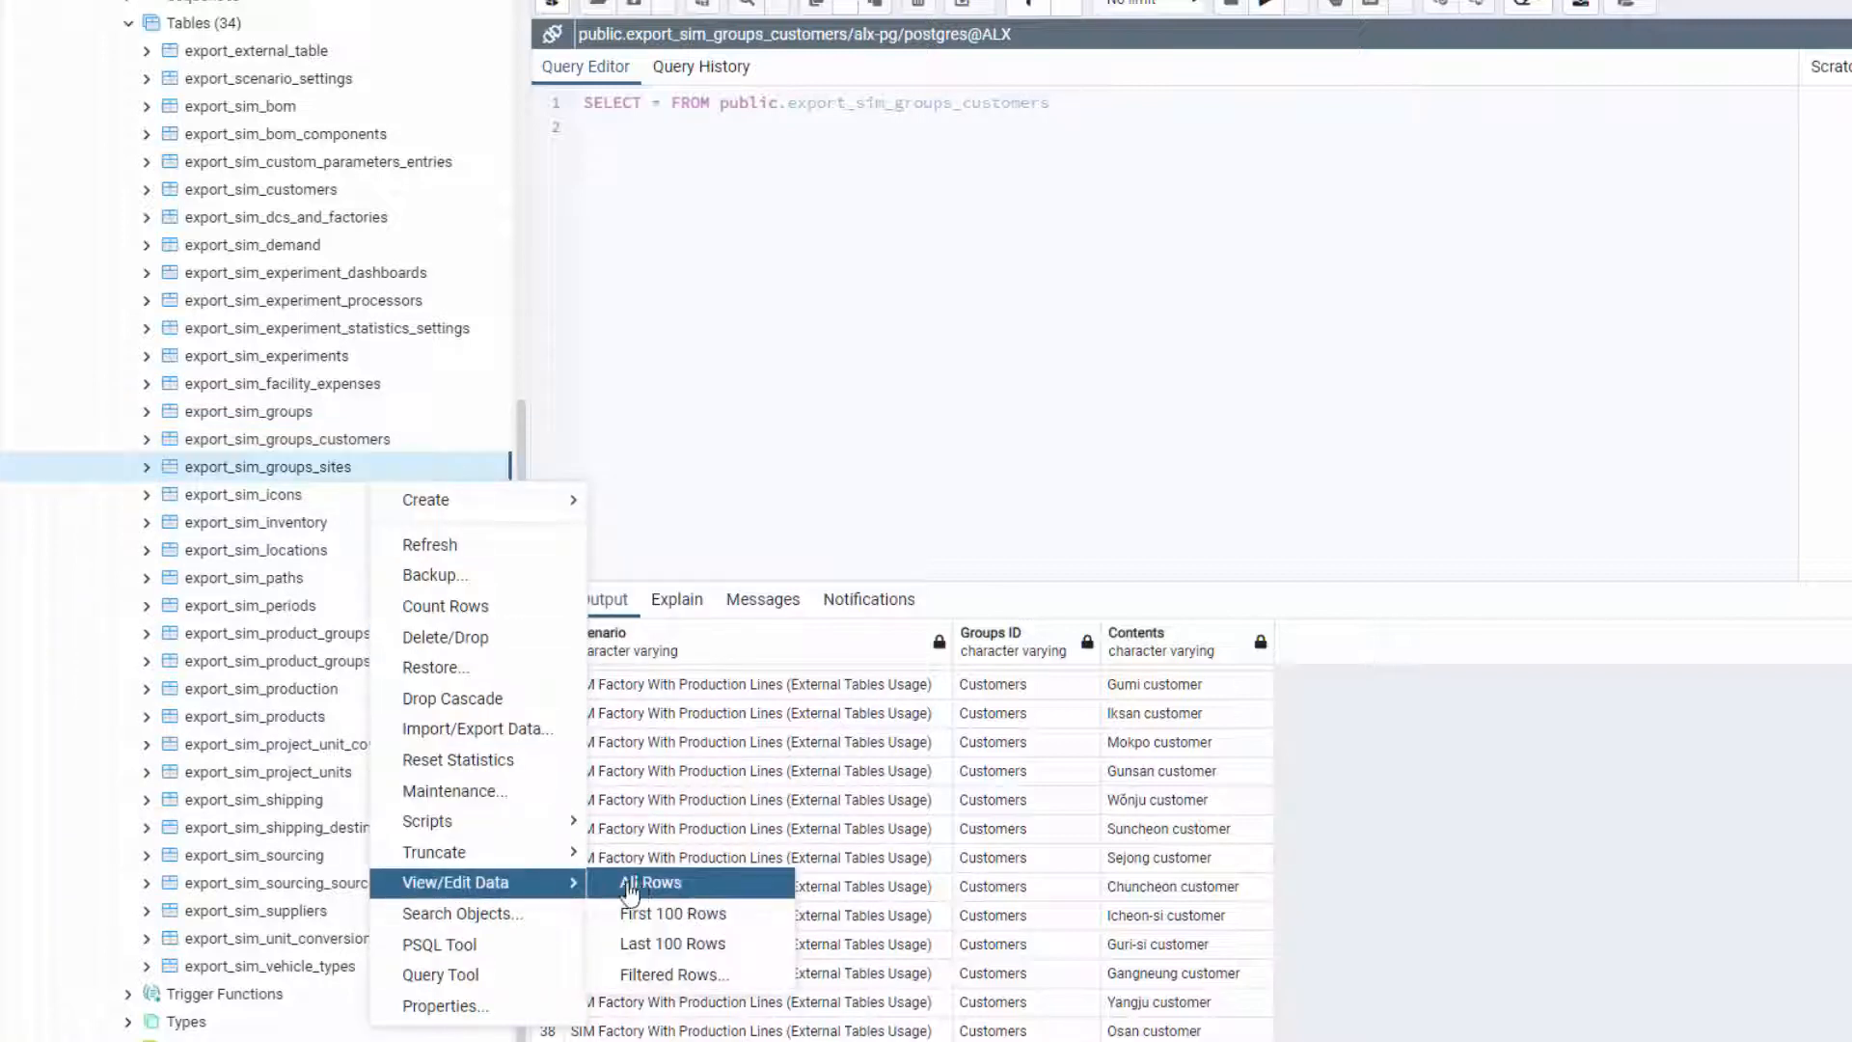
{"action": "left_click", "coordinate": [632, 883]}
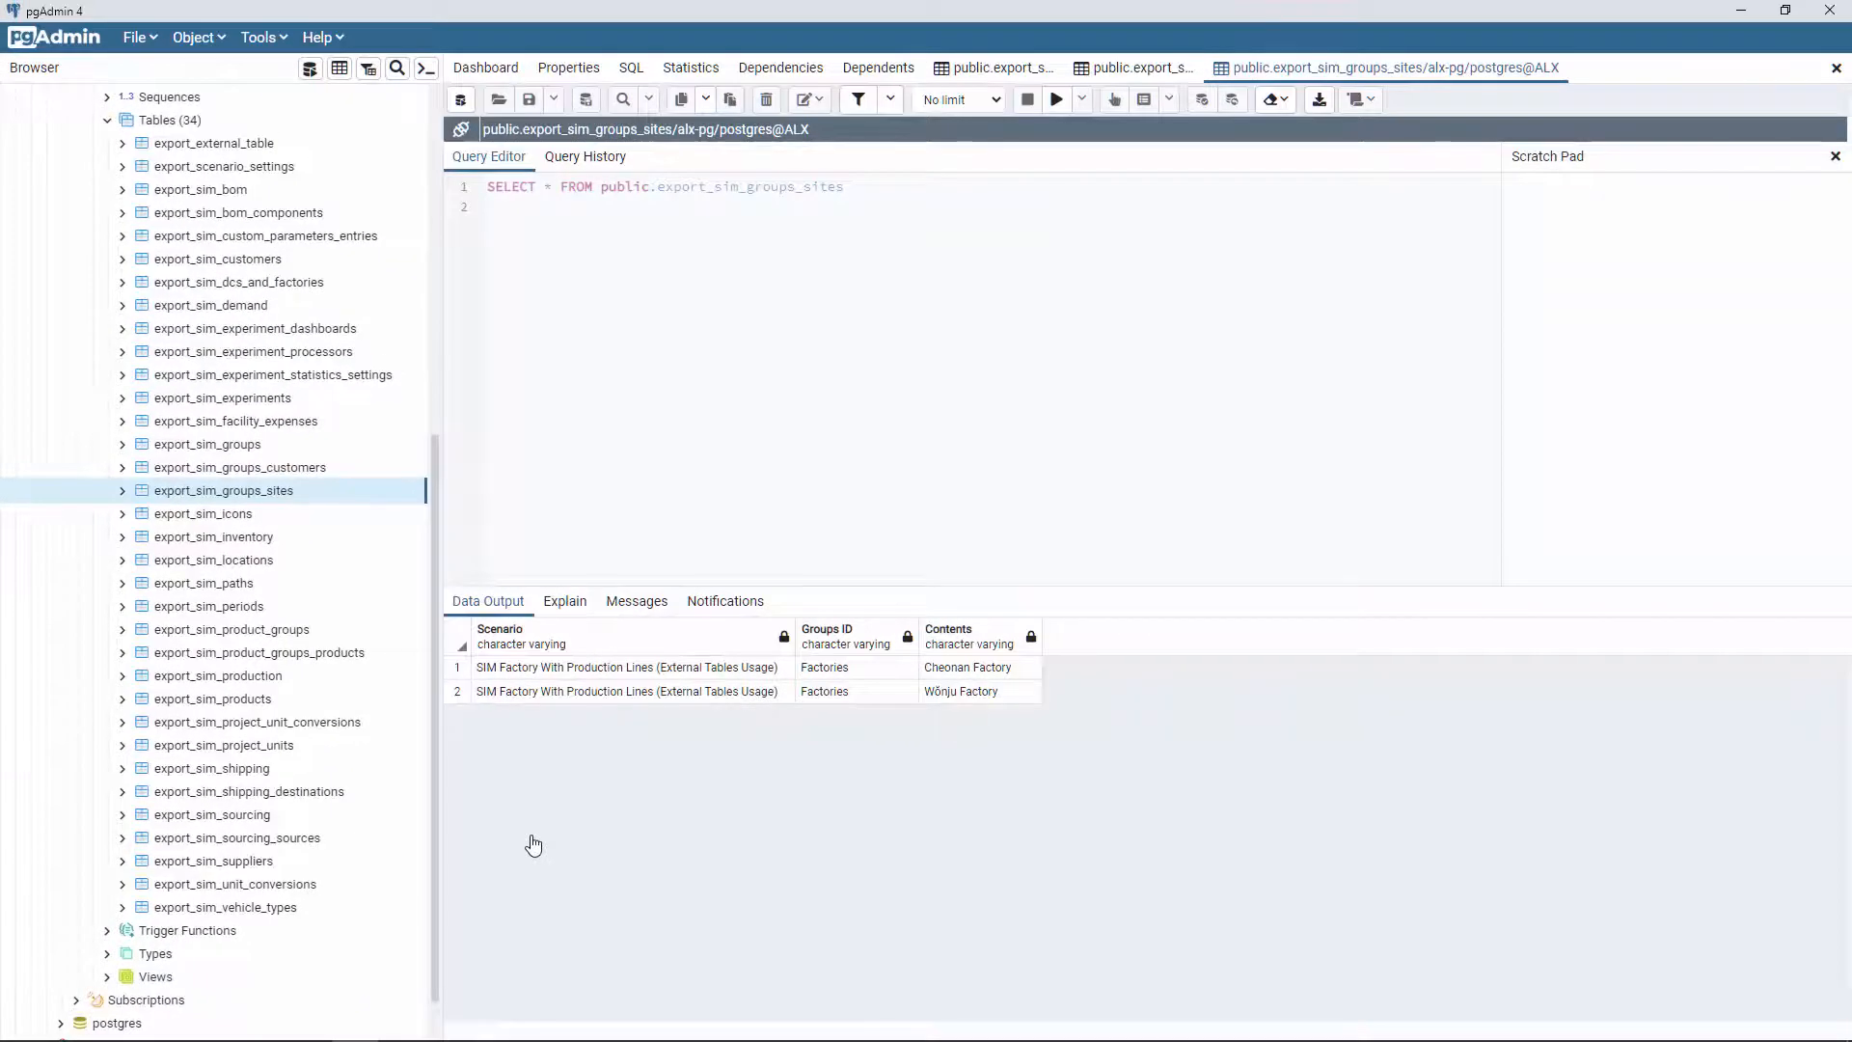
Step: Show all rows of the export_external_table table
{"action": "right_click", "coordinate": [263, 145]}
{"action": "mouse_move", "coordinate": [362, 487]}
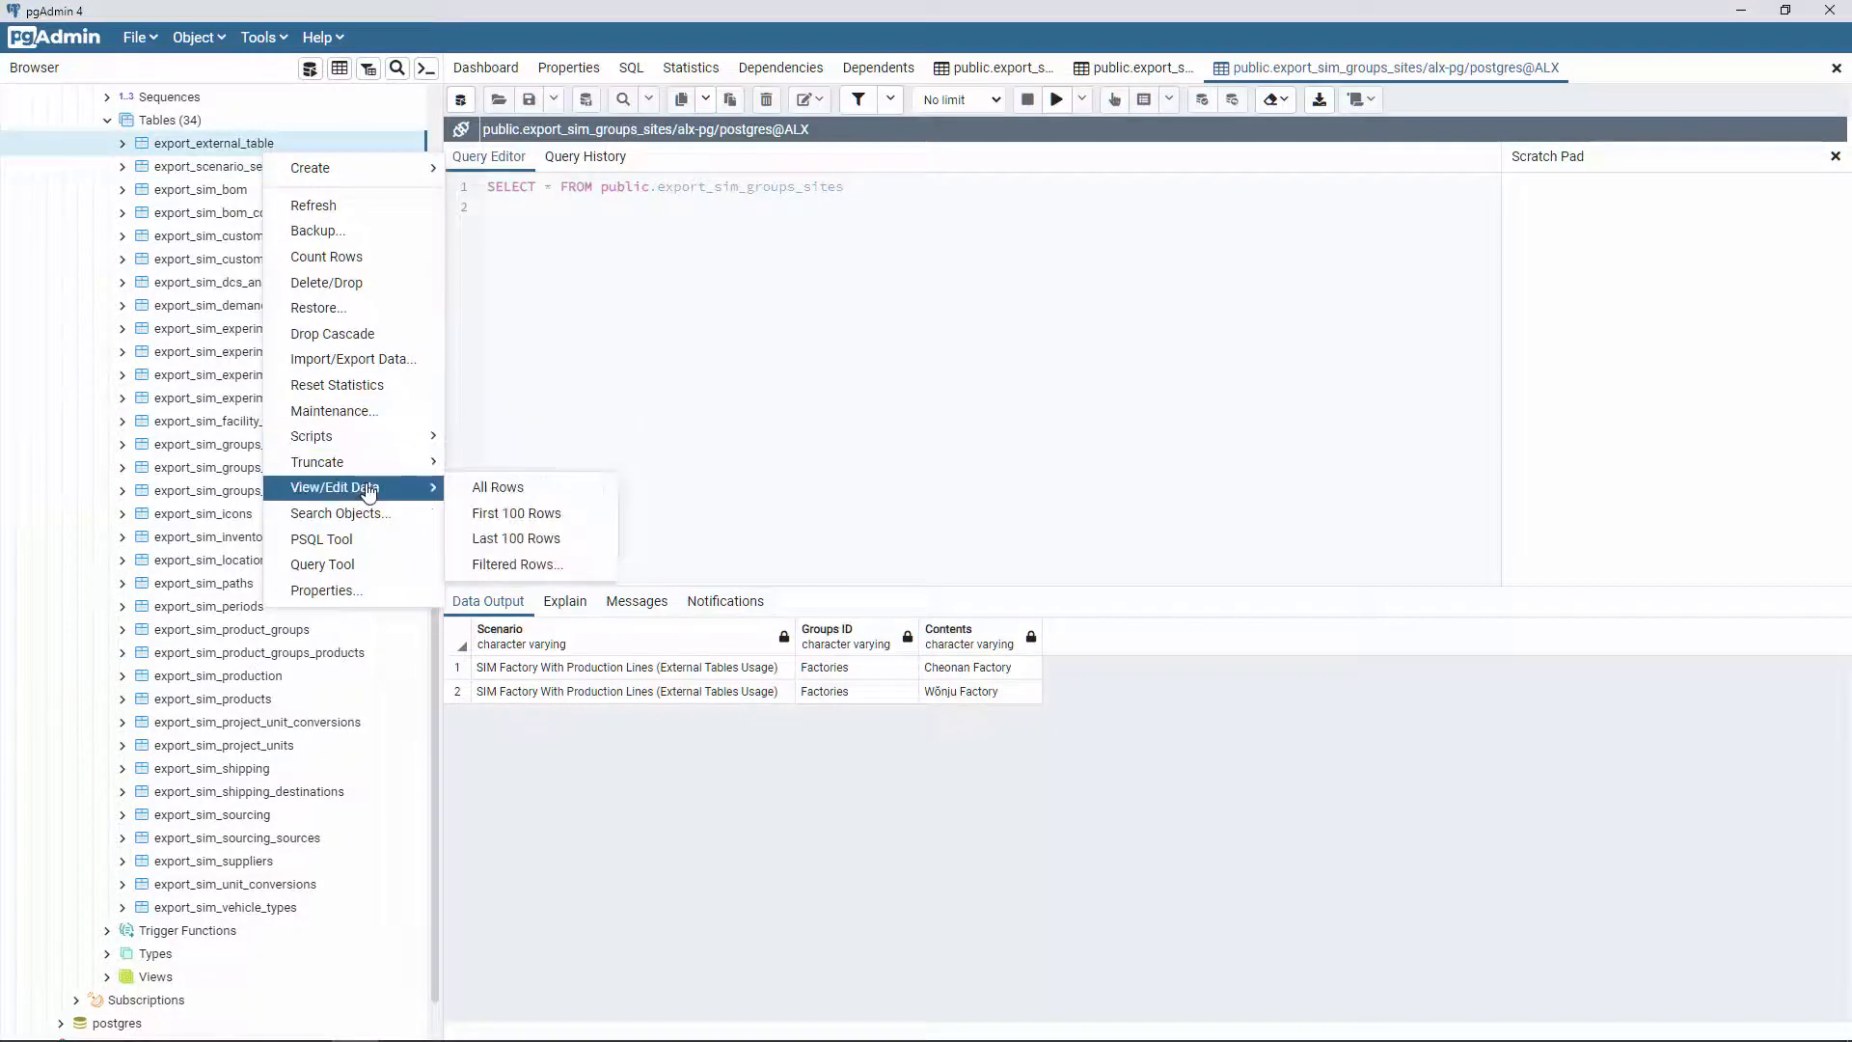
{"action": "left_click", "coordinate": [473, 485]}
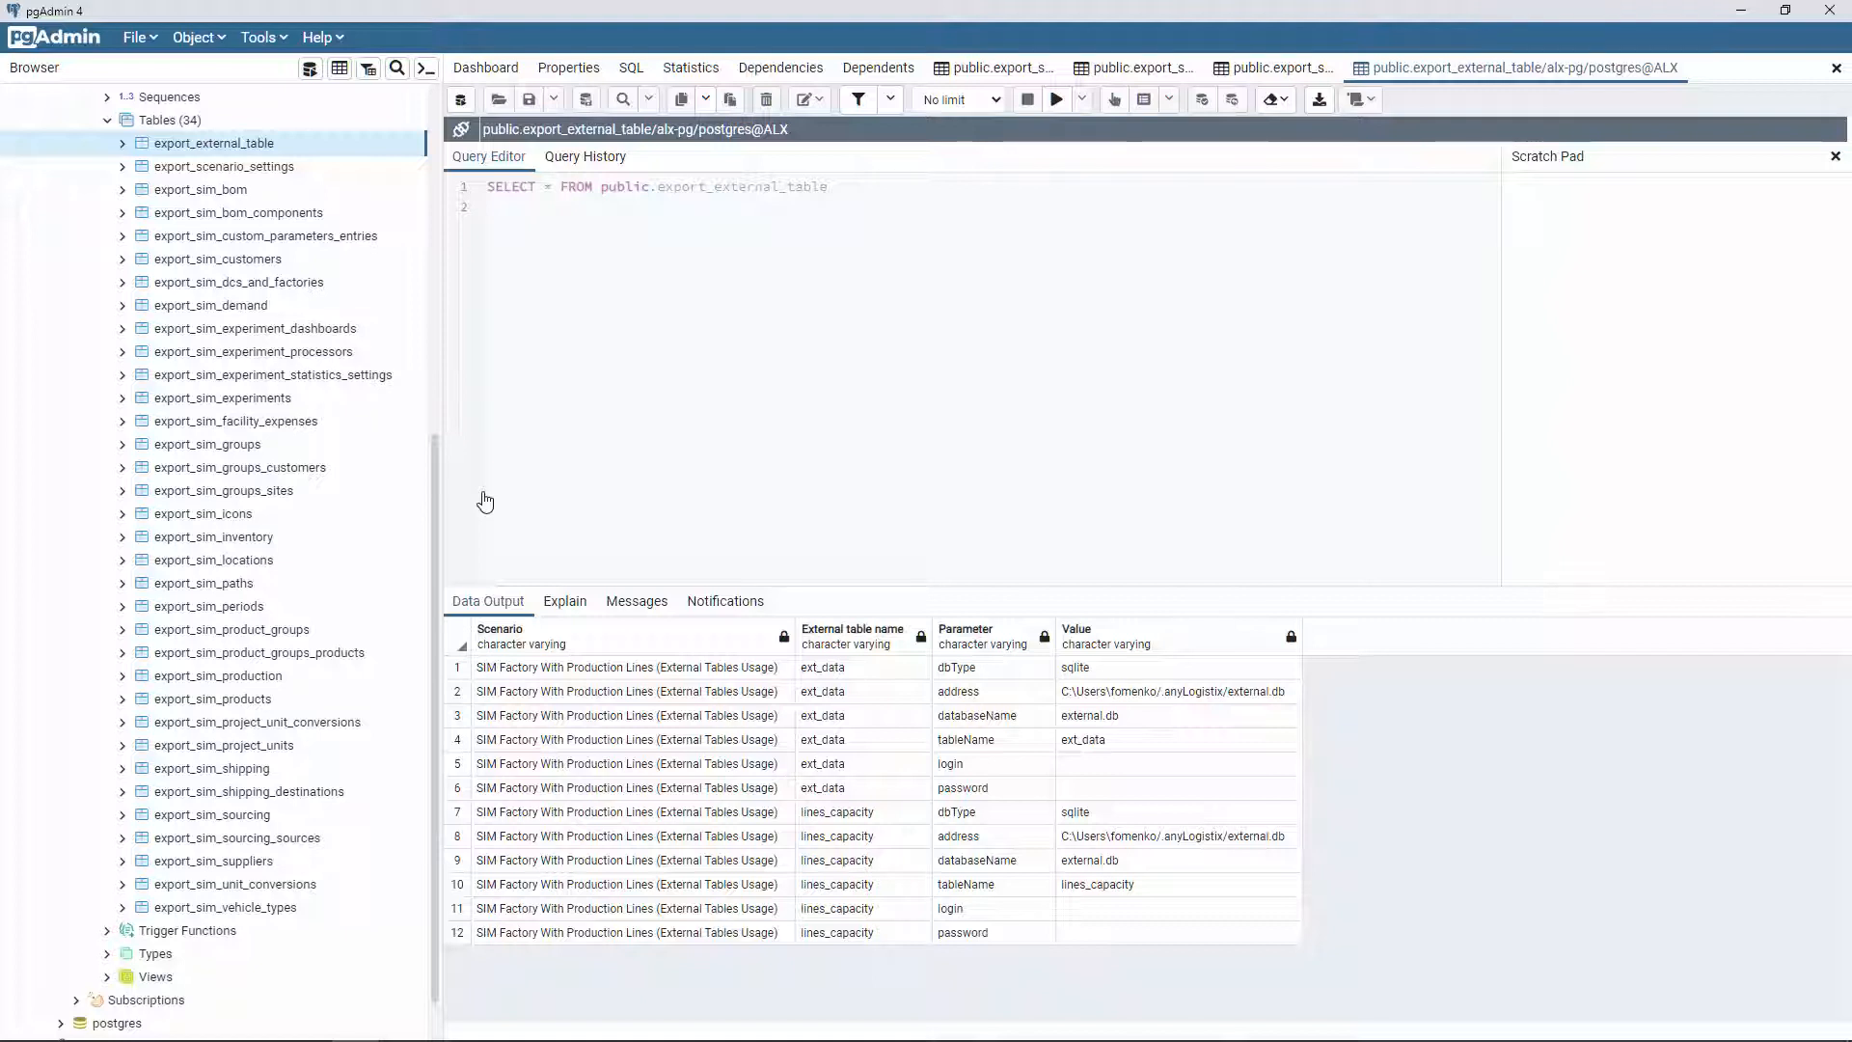
Step: Show all six rows of export_sim_inventory, Inventory 136–141 with their initial stocks
{"action": "right_click", "coordinate": [282, 536]}
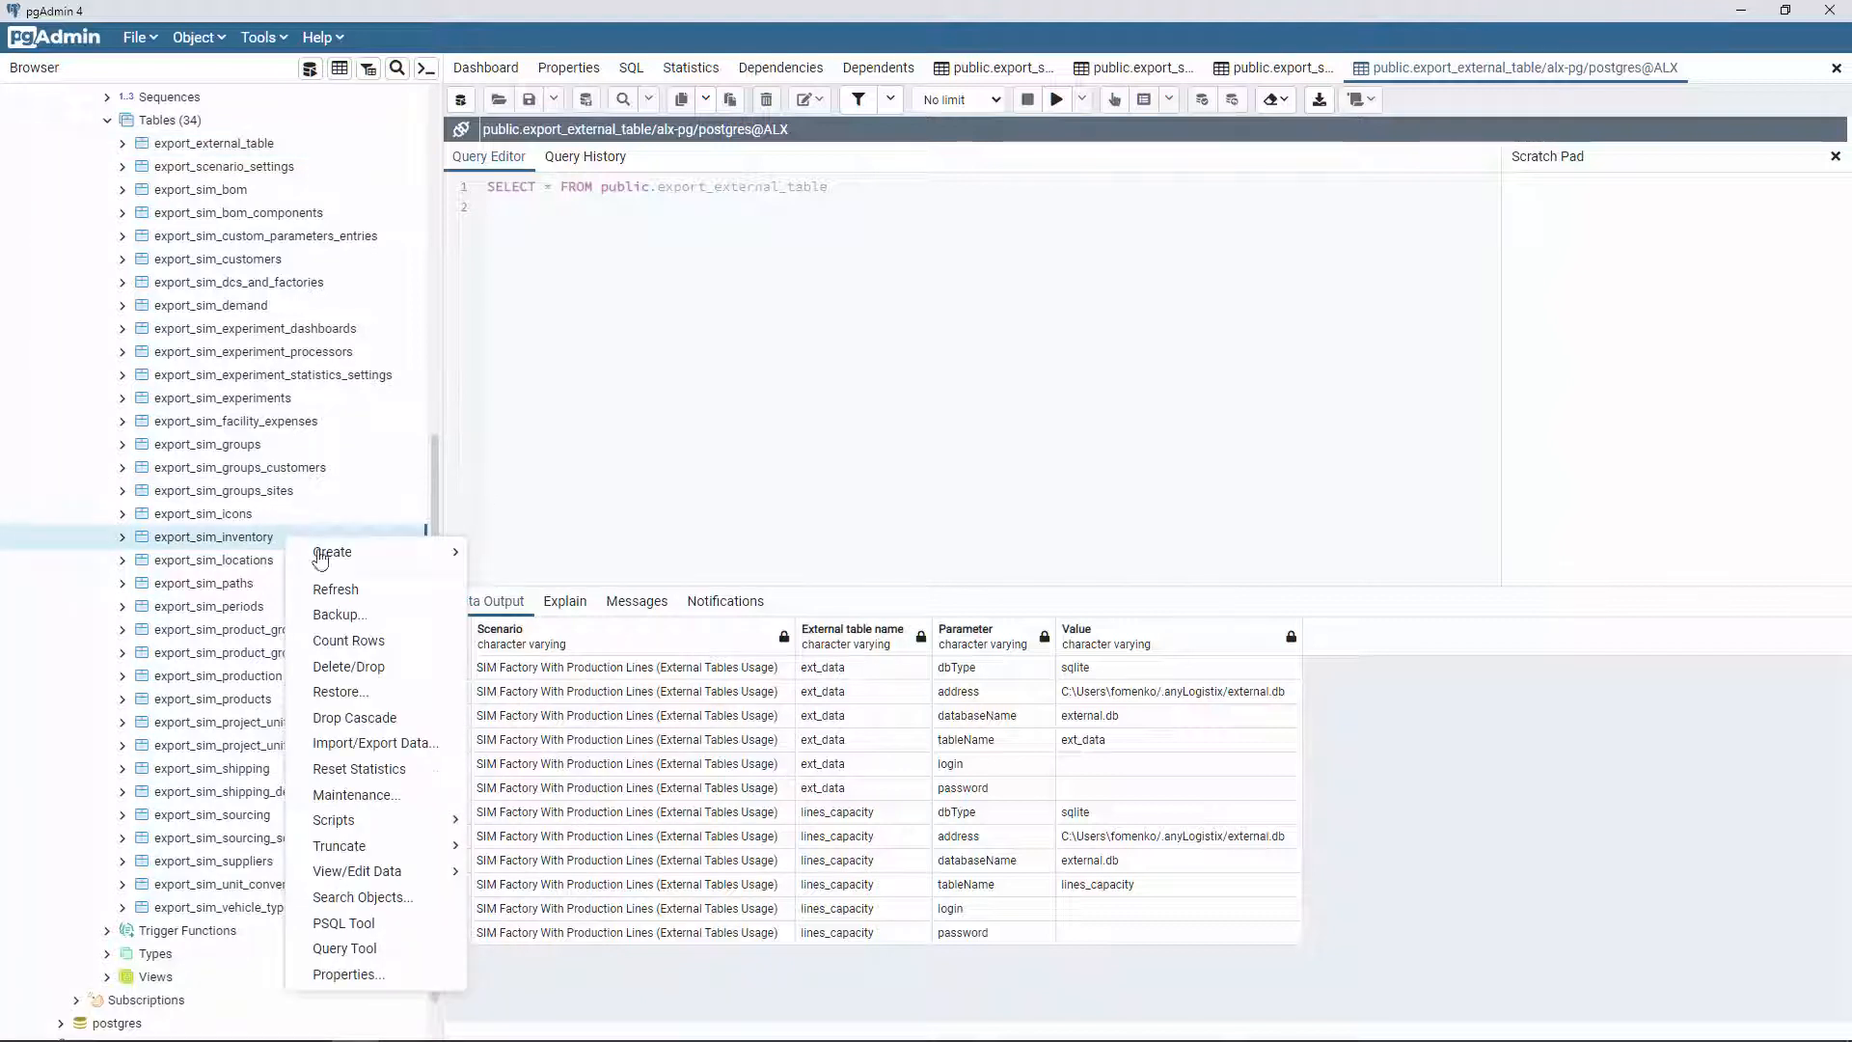
{"action": "mouse_move", "coordinate": [359, 853]}
{"action": "left_click", "coordinate": [507, 870]}
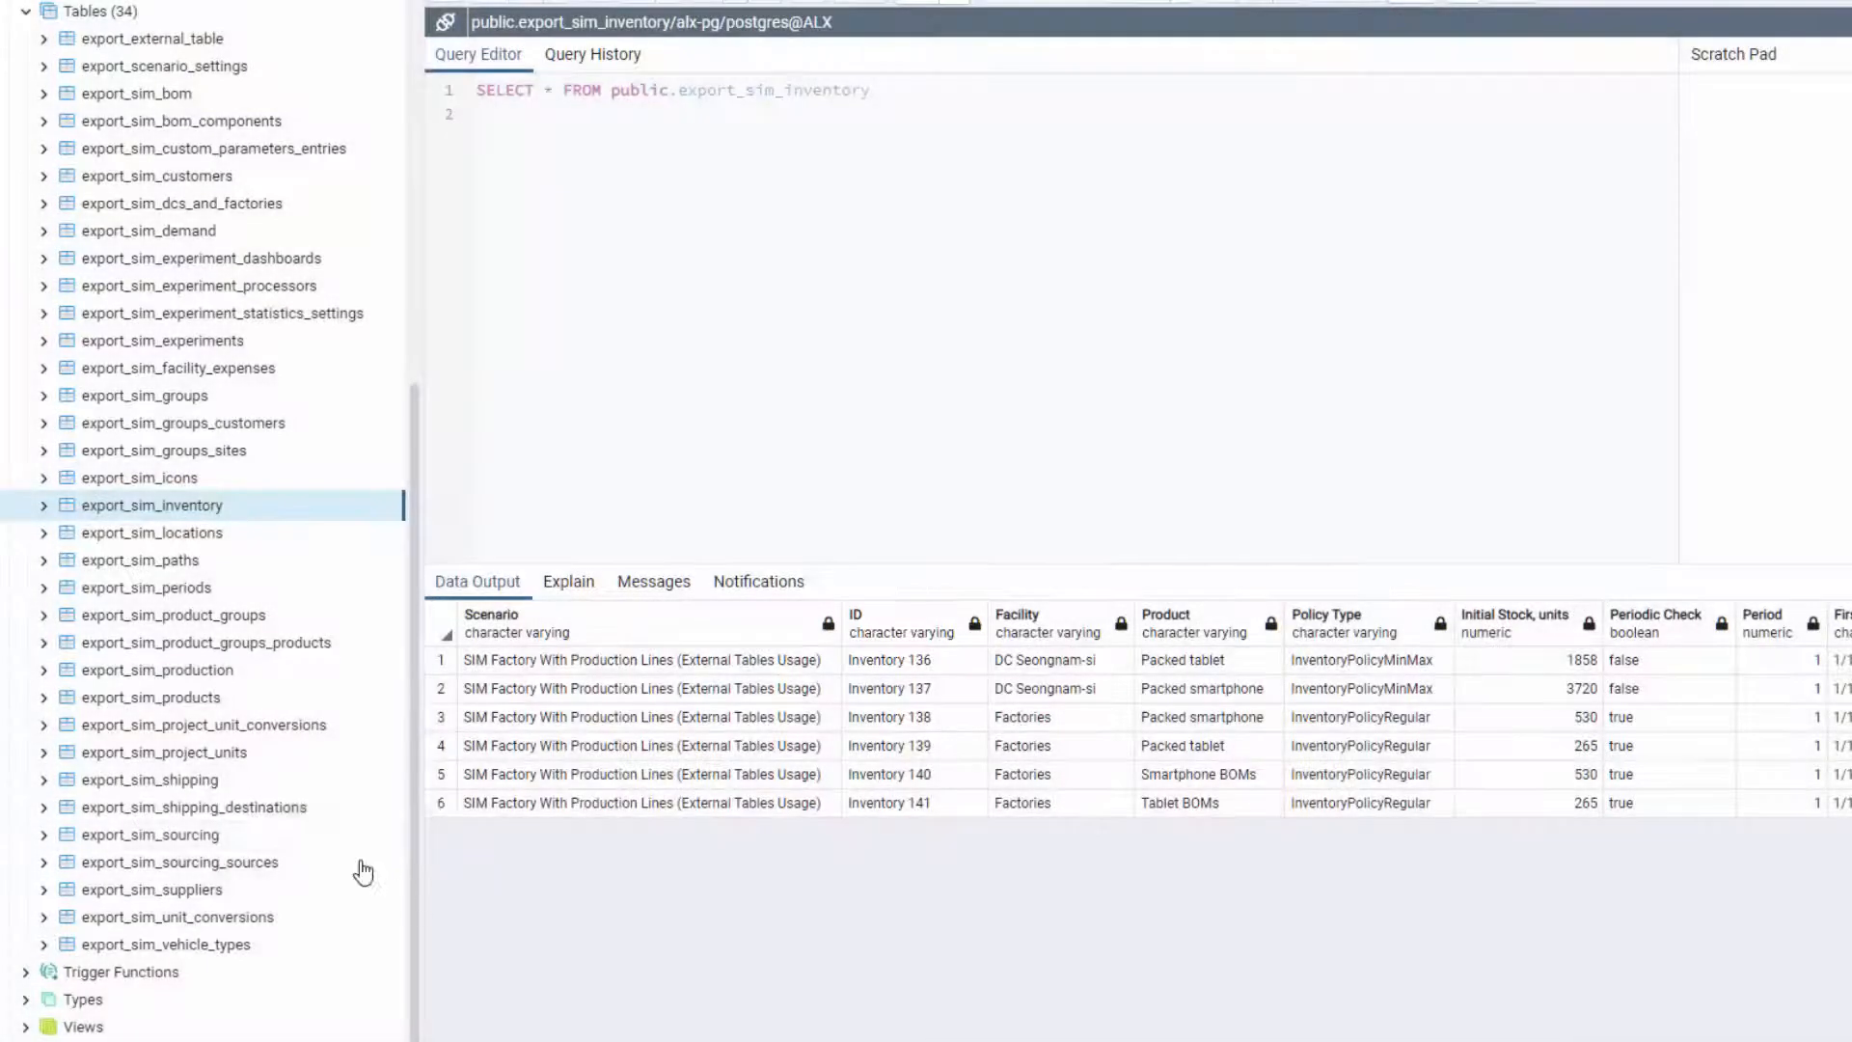
{"action": "right_click", "coordinate": [240, 154]}
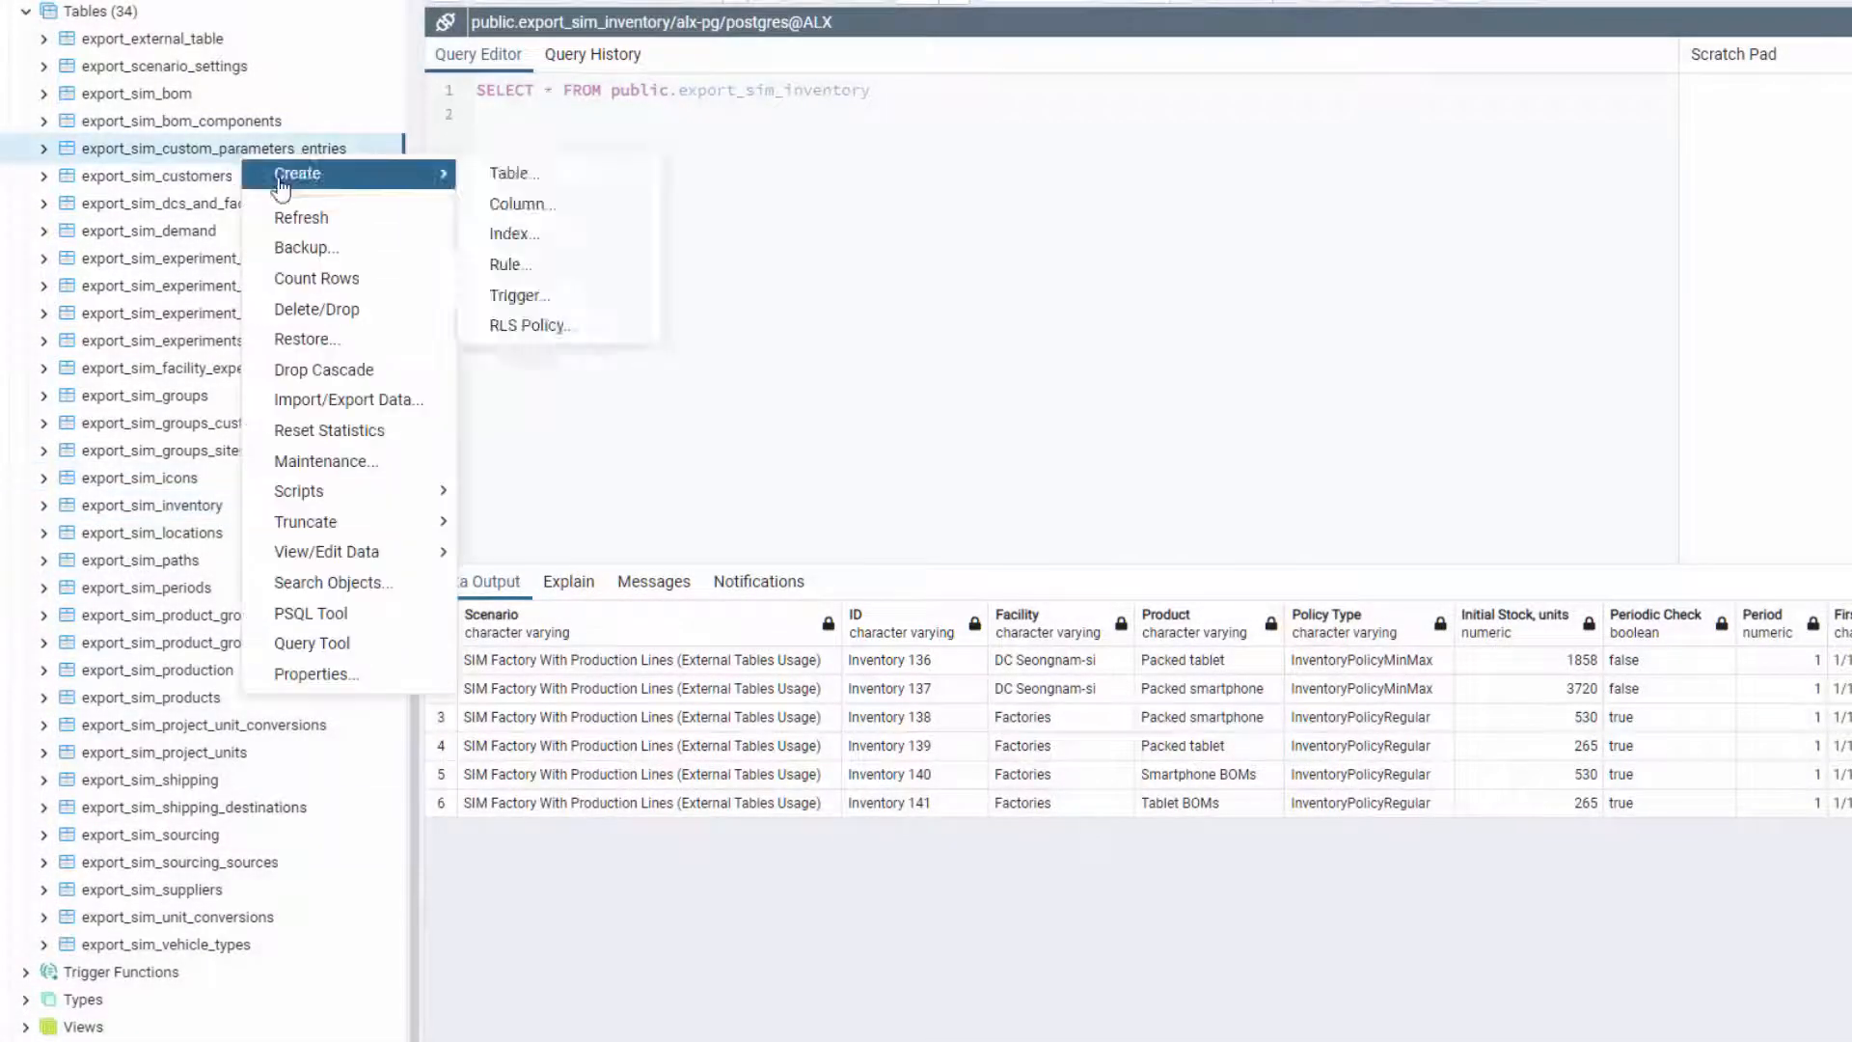
Step: List export_sim_custom_parameters_entries and bring Inventory 136 (Min 1858/Max 3706) and 137 rows into view
{"action": "left_click", "coordinate": [485, 556]}
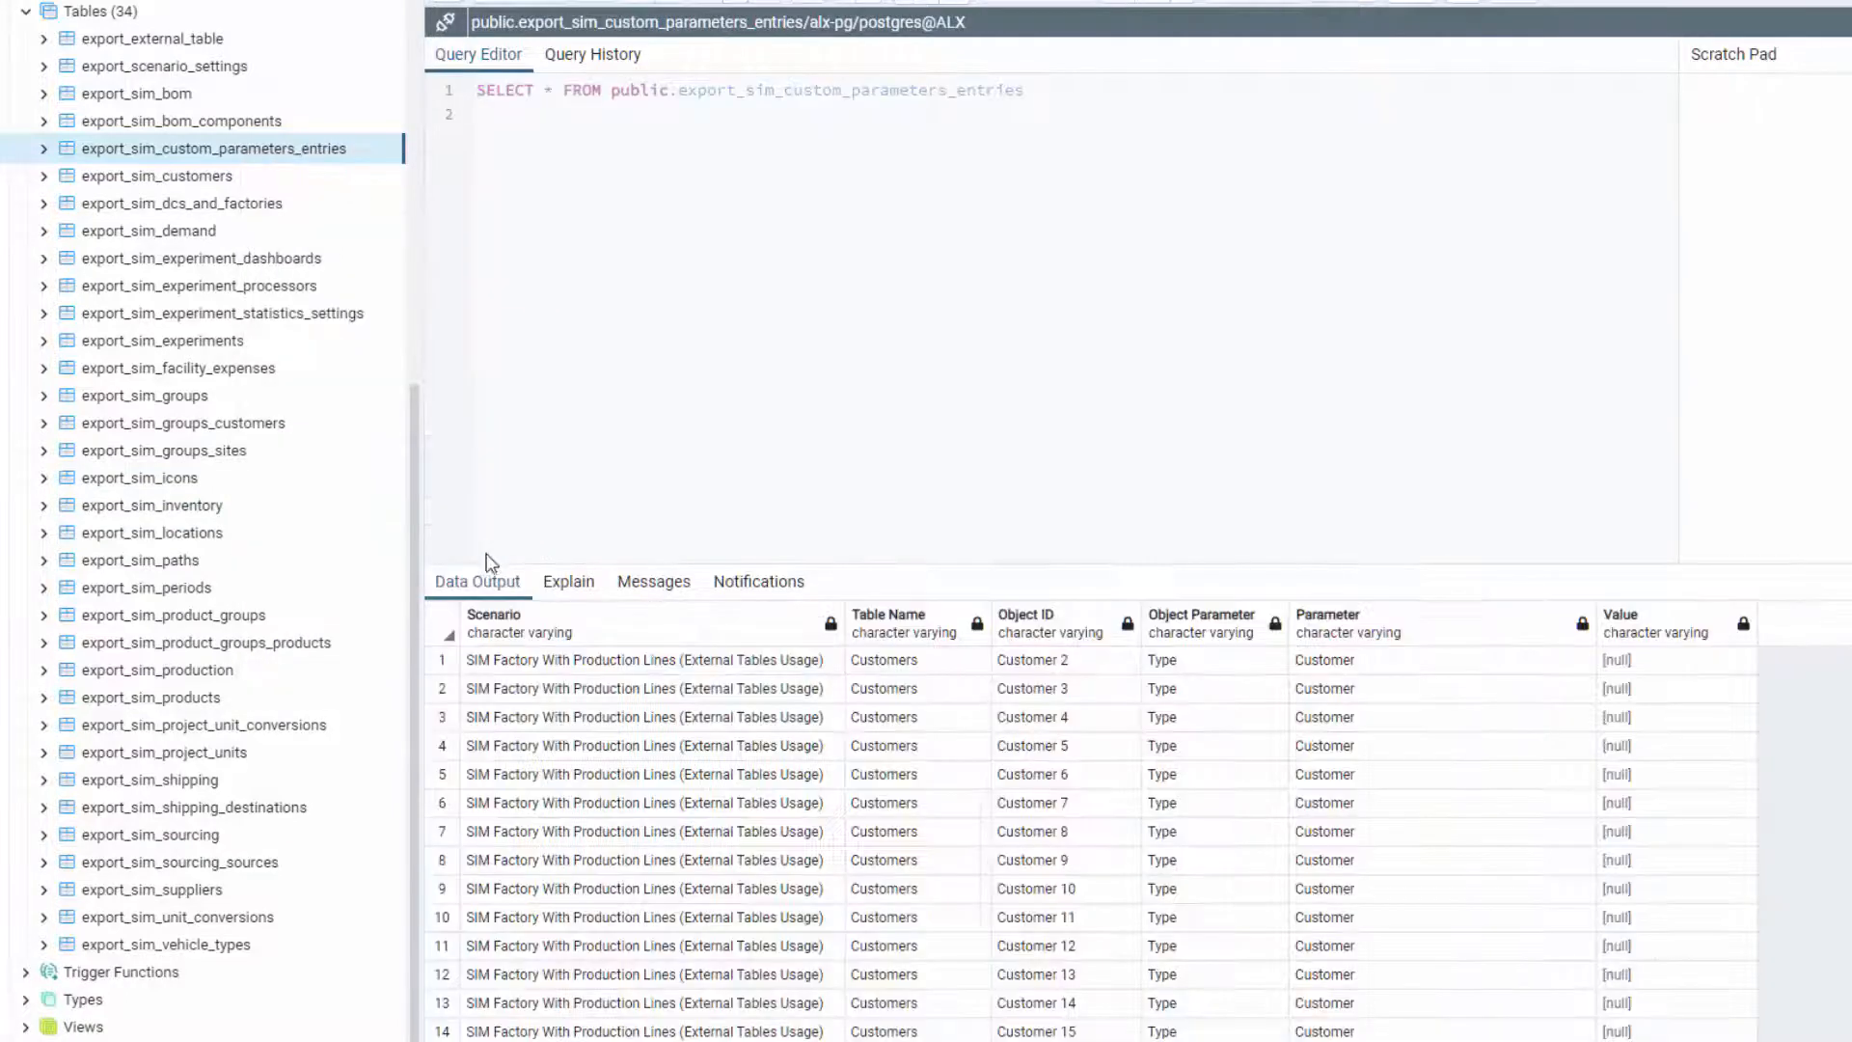
{"action": "scroll", "coordinate": [1838, 839], "scroll_direction": "down", "scroll_amount": 20}
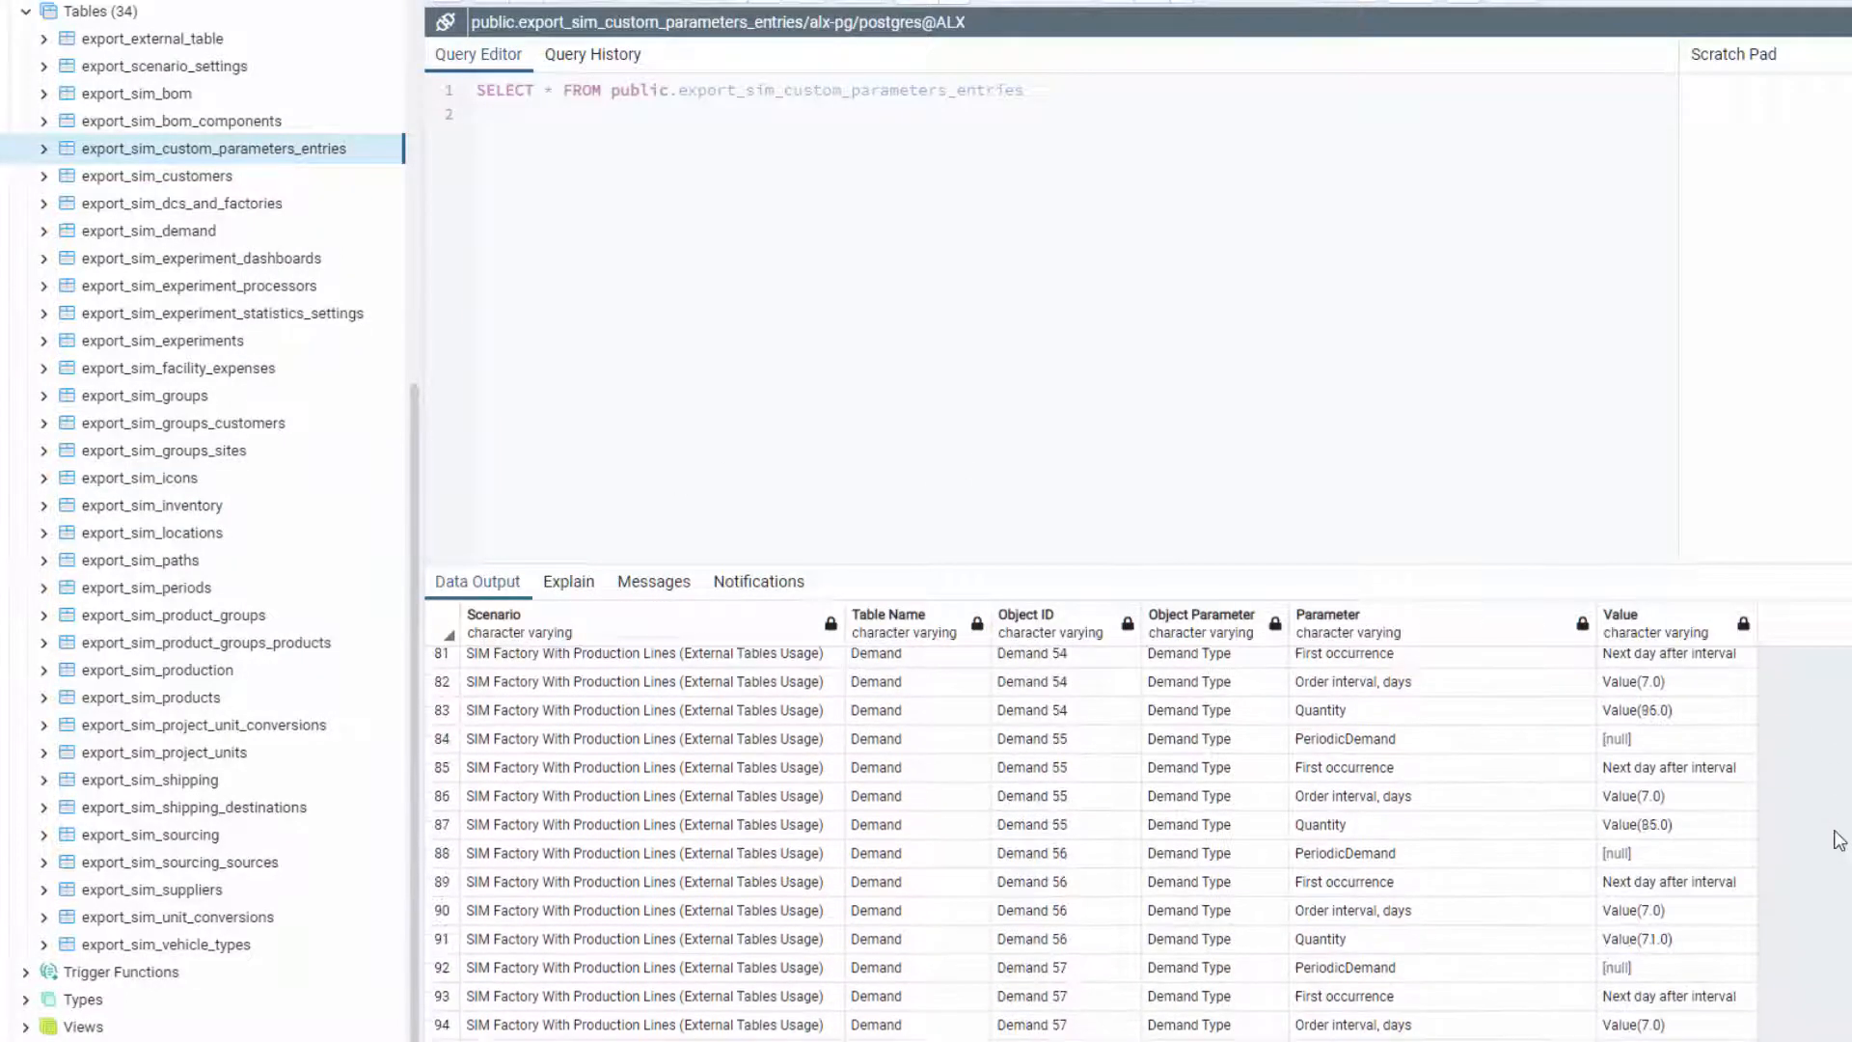
{"action": "scroll", "coordinate": [1838, 839], "scroll_direction": "down", "scroll_amount": 20}
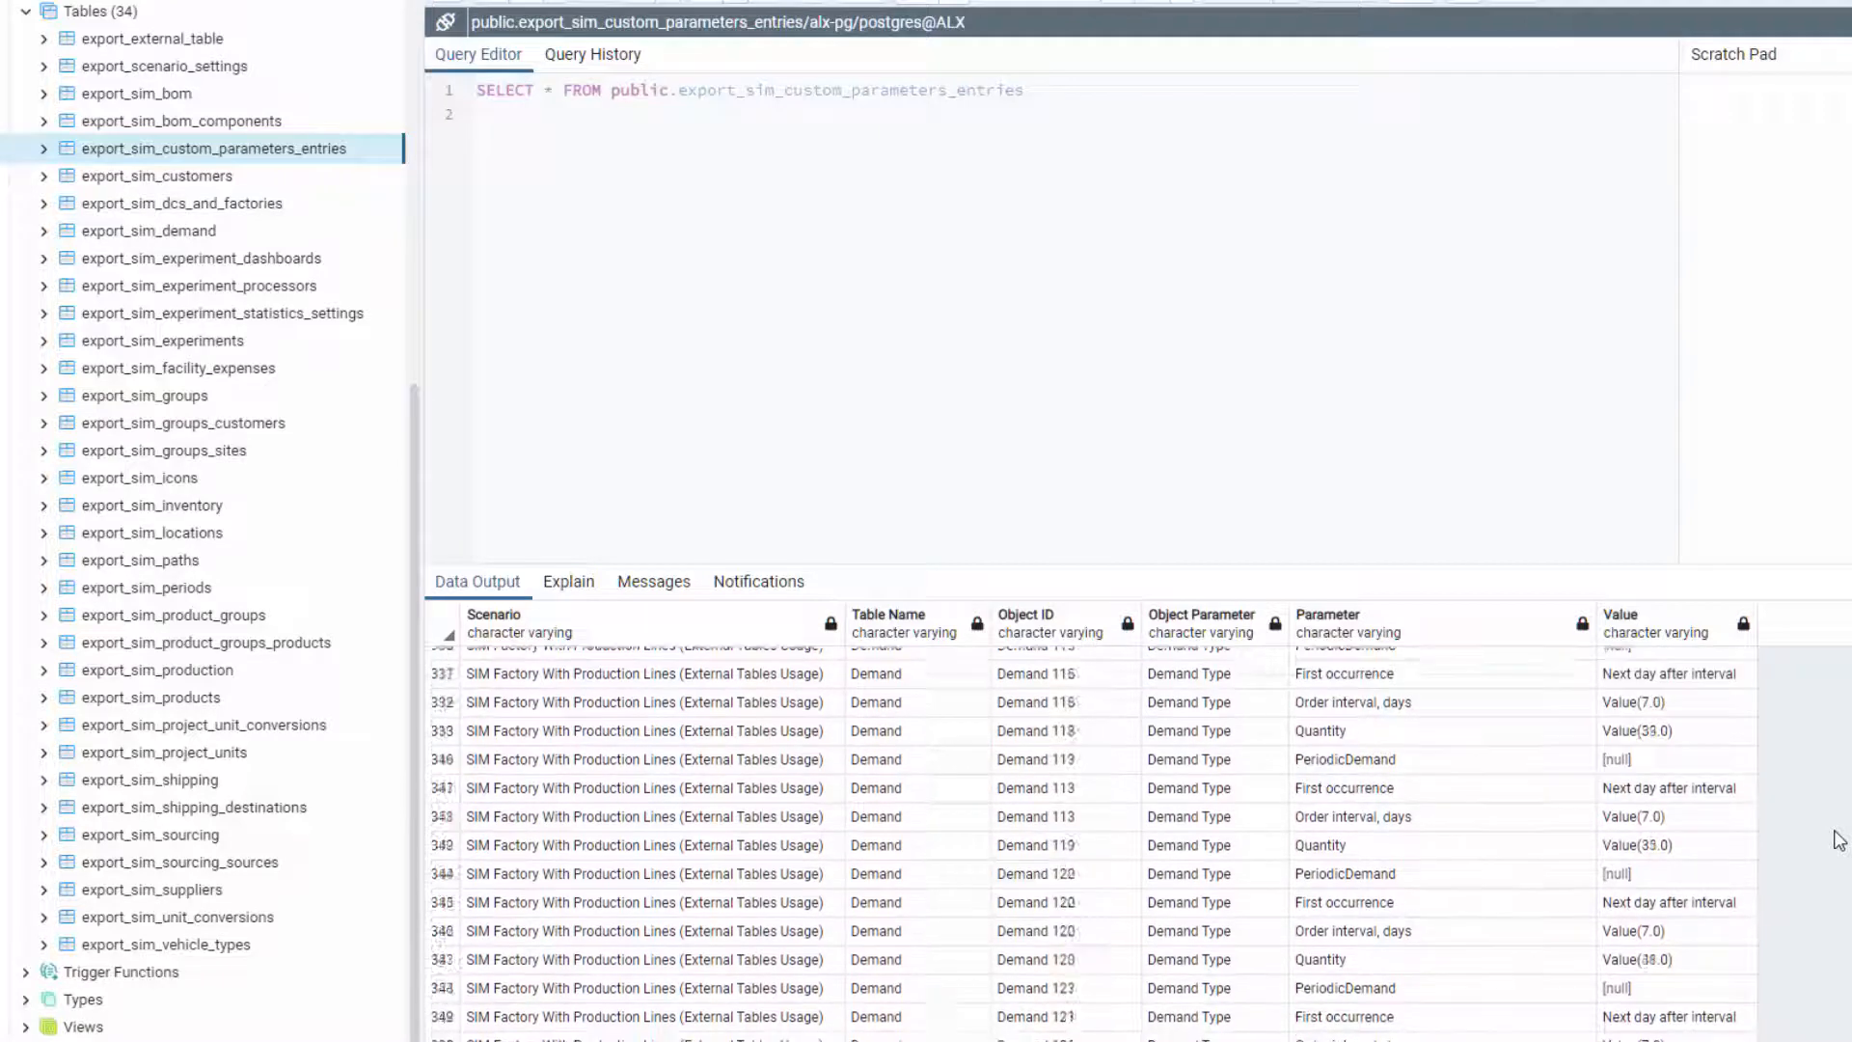
{"action": "scroll", "coordinate": [1838, 840], "scroll_direction": "down", "scroll_amount": 3}
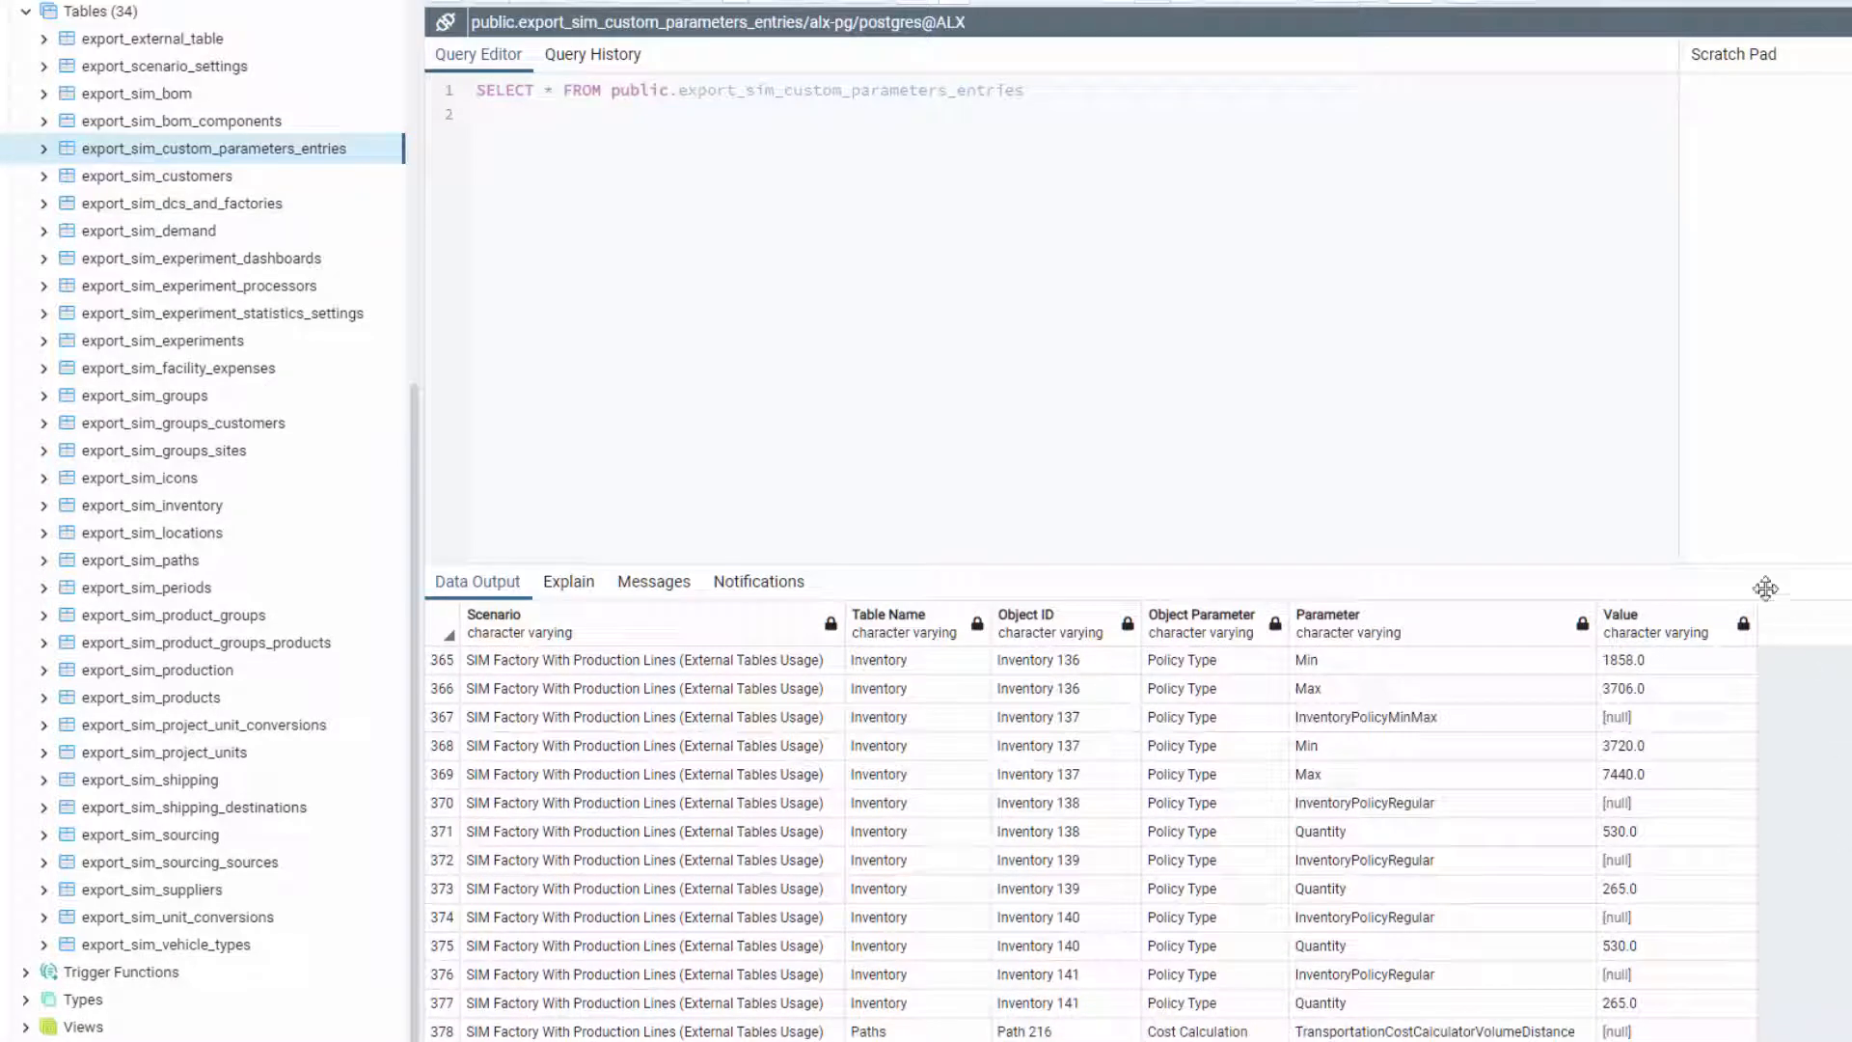
{"action": "left_click_drag", "start_coordinate": [1725, 565], "coordinate": [1725, 522]}
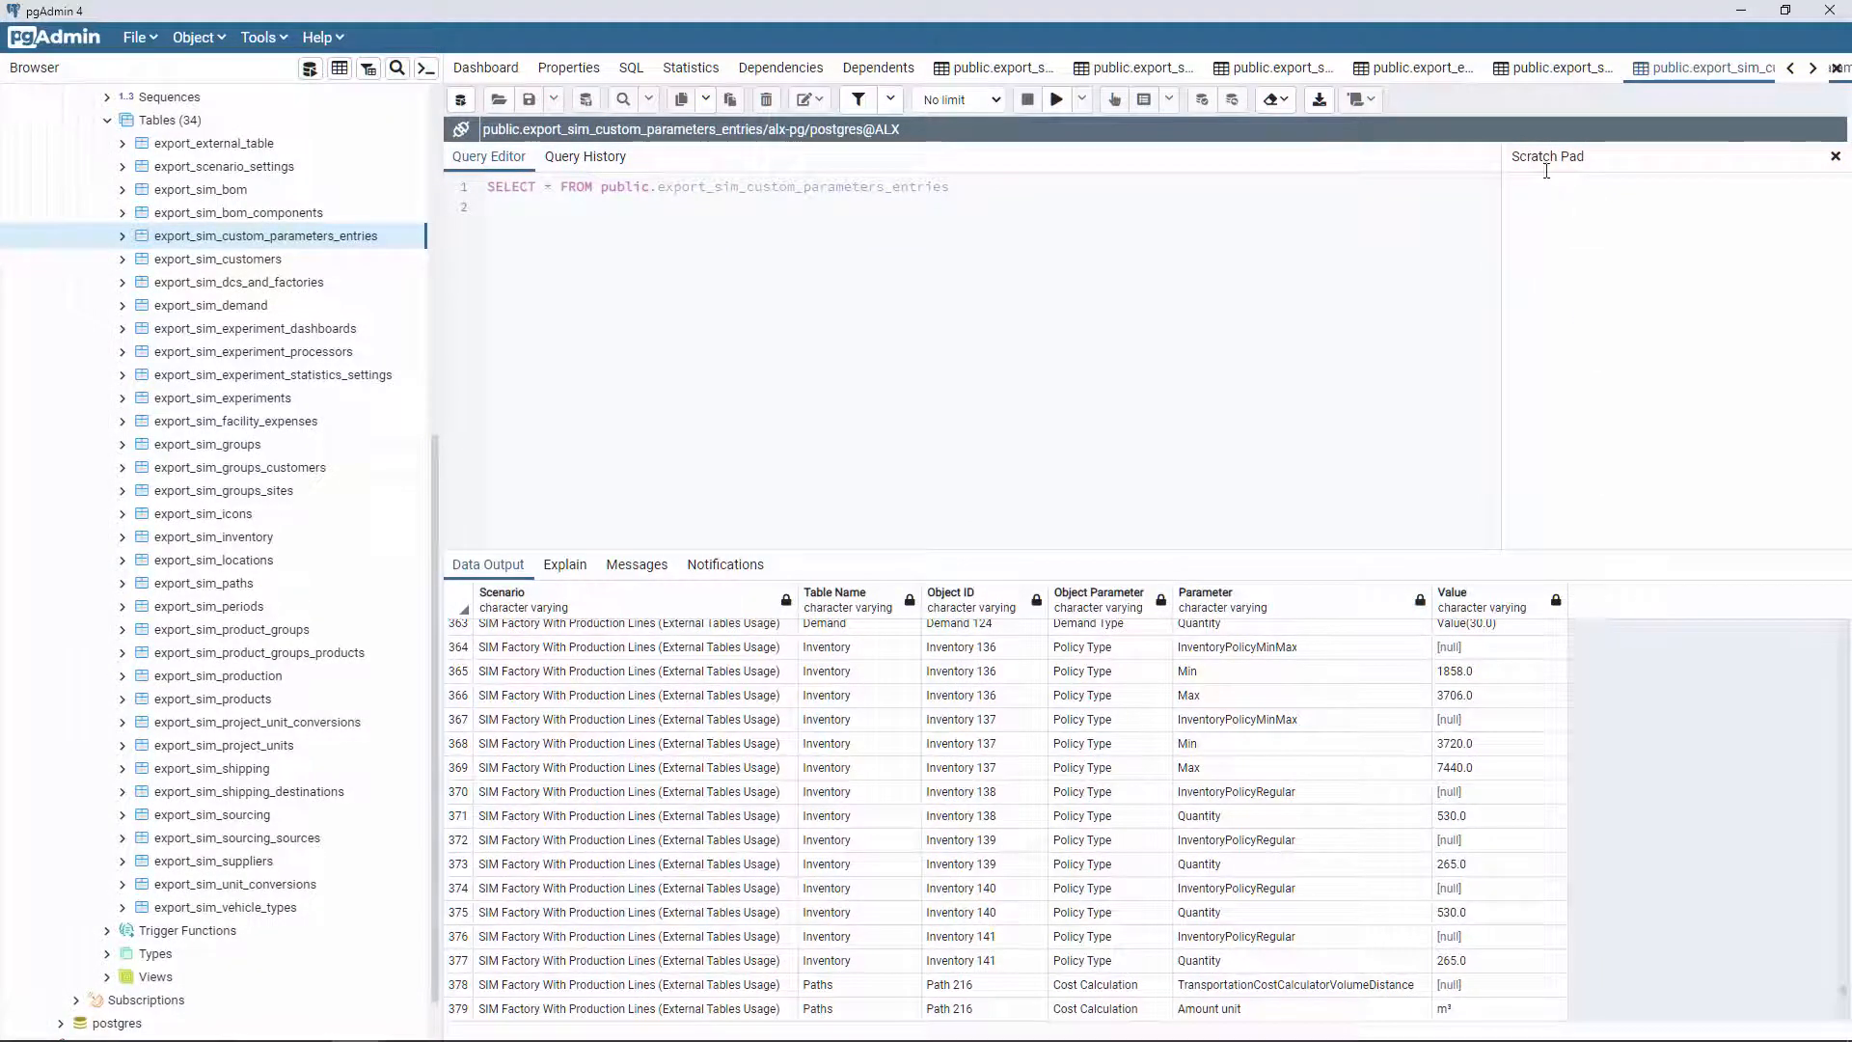
Step: Save Inventory 139's initial stock as 100 in export_sim_inventory and refresh the rows
{"action": "left_click", "coordinate": [1525, 67]}
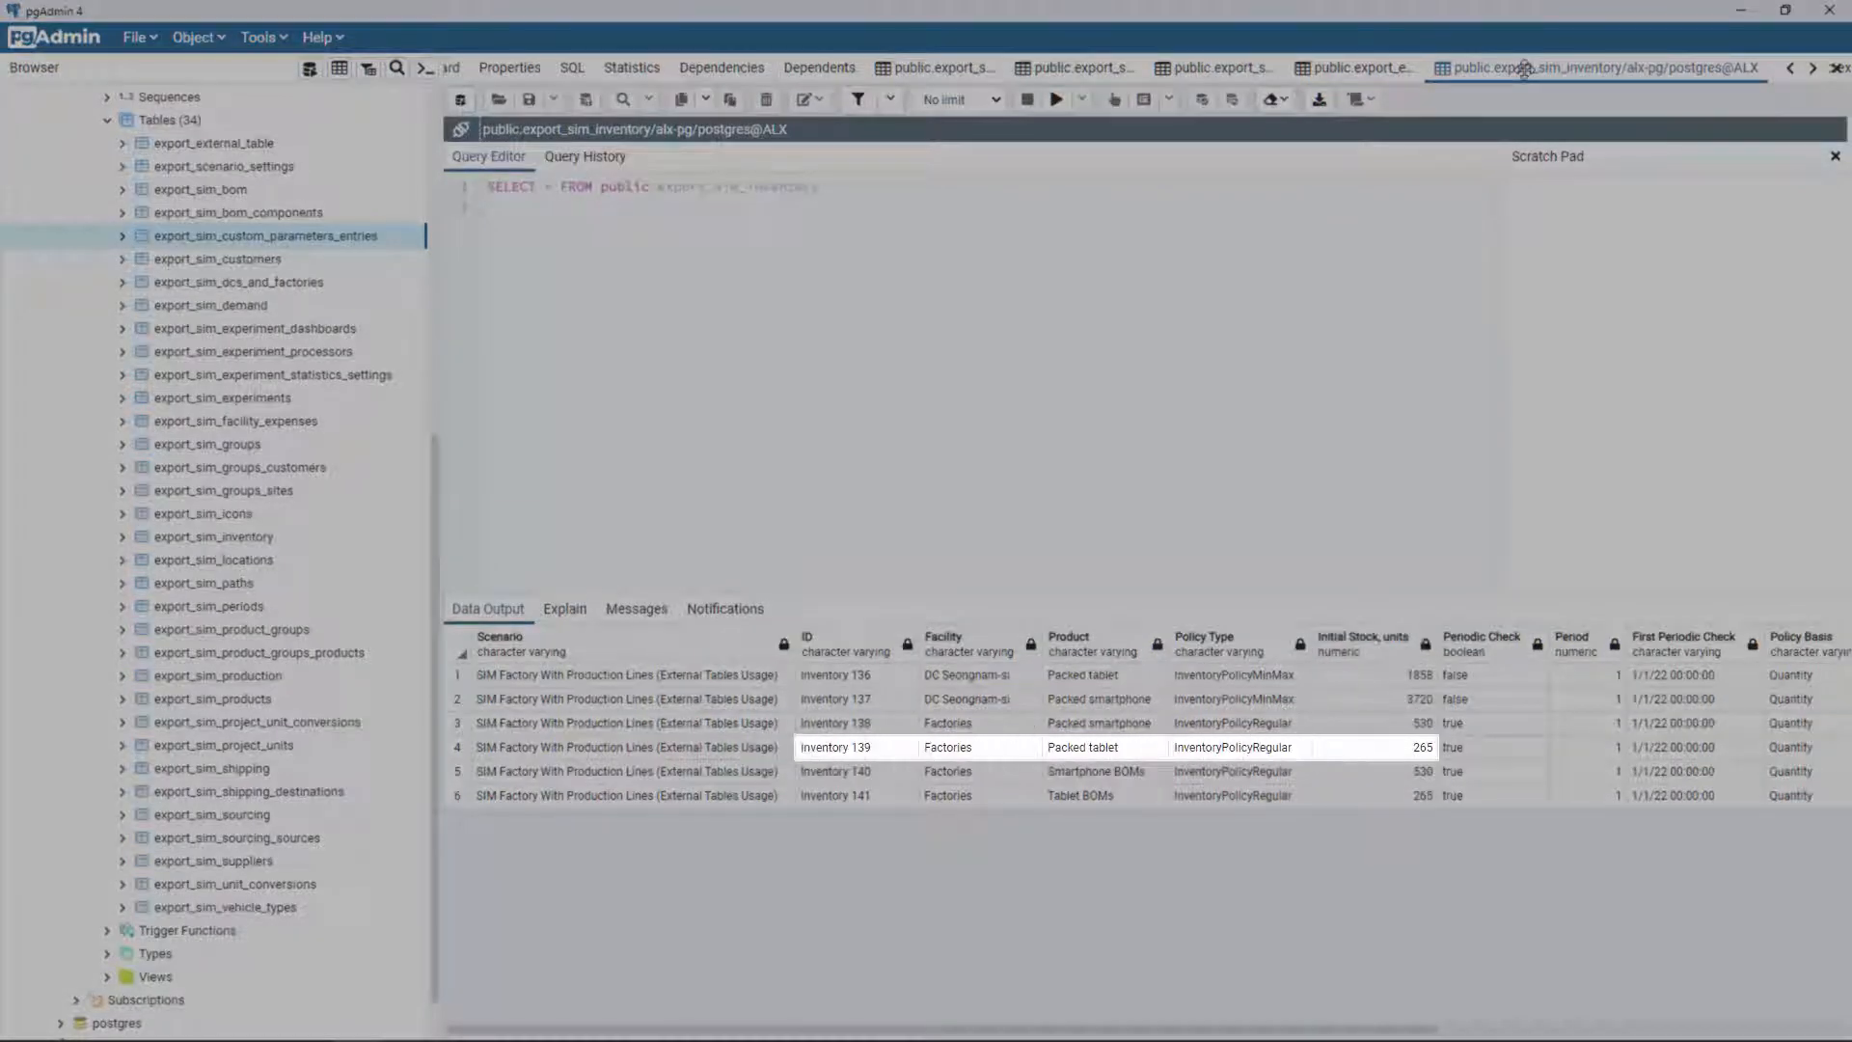
{"action": "key", "text": "F5"}
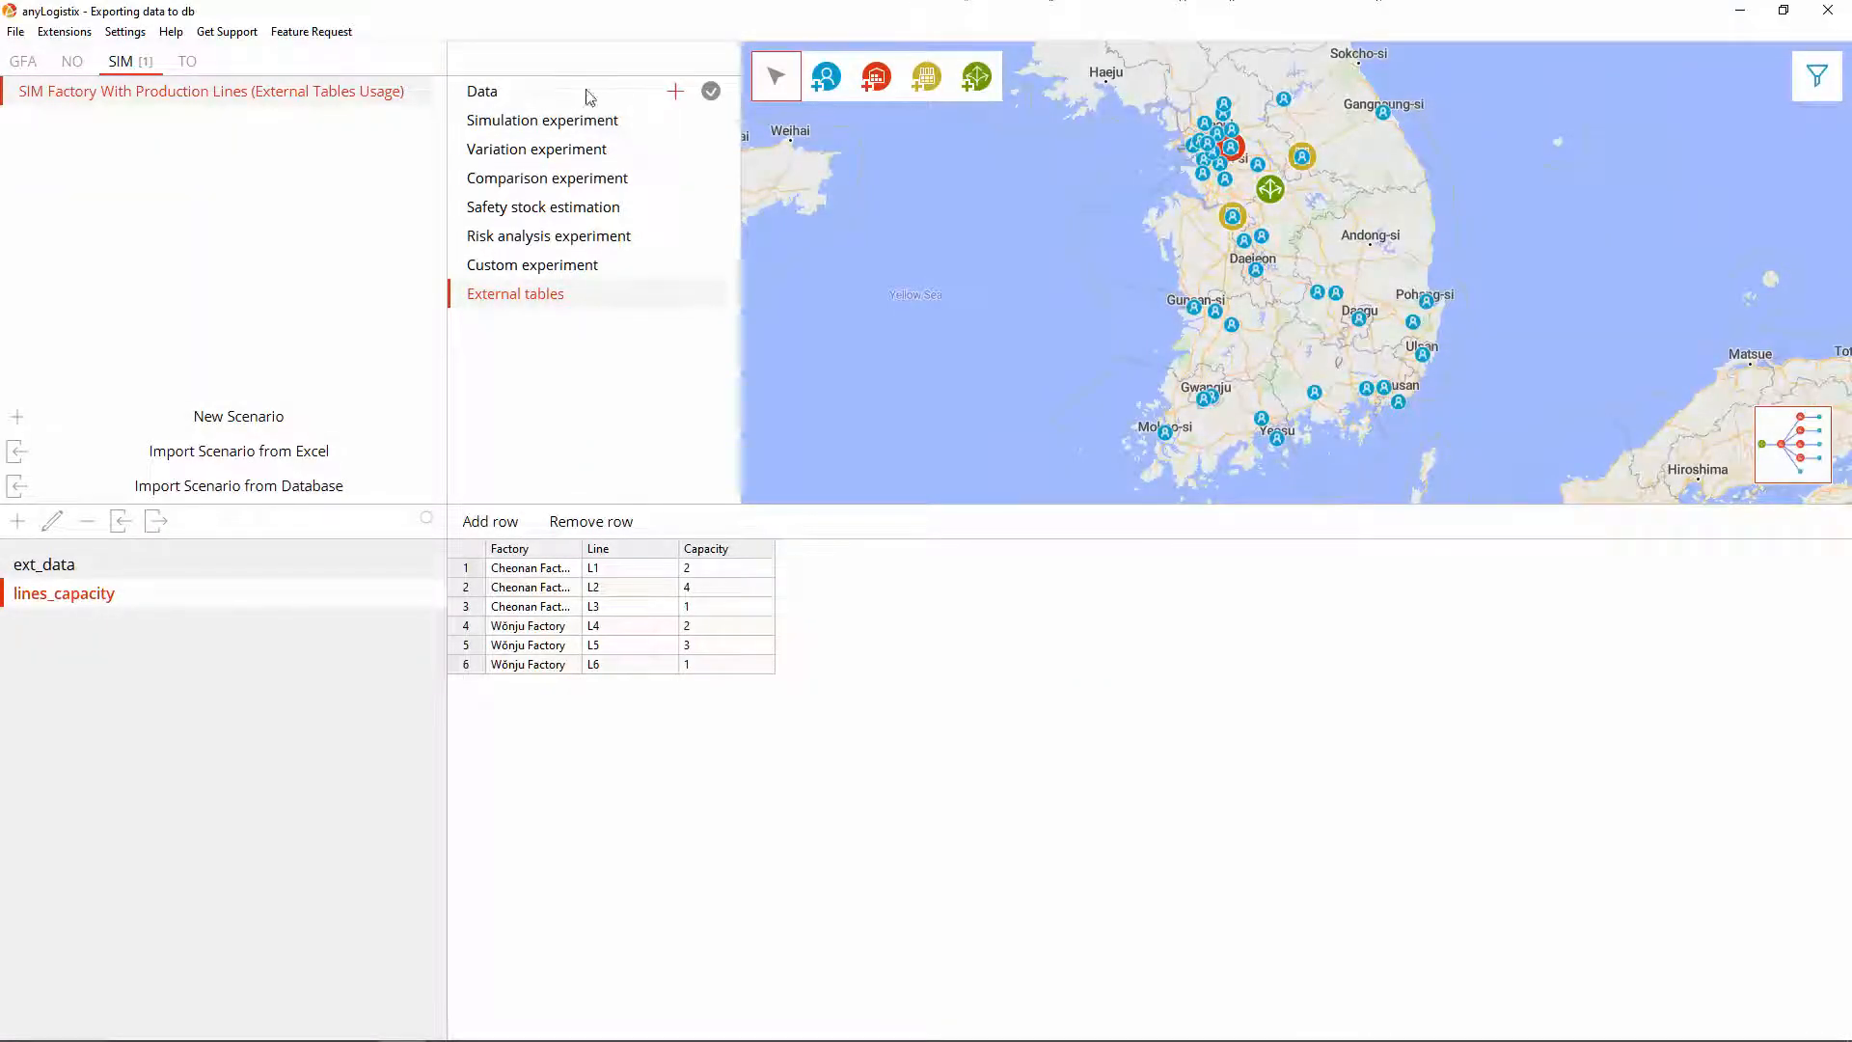
Step: Delete all six rows from the SIM scenario's Inventory table
{"action": "left_click", "coordinate": [563, 96]}
{"action": "left_click", "coordinate": [156, 740]}
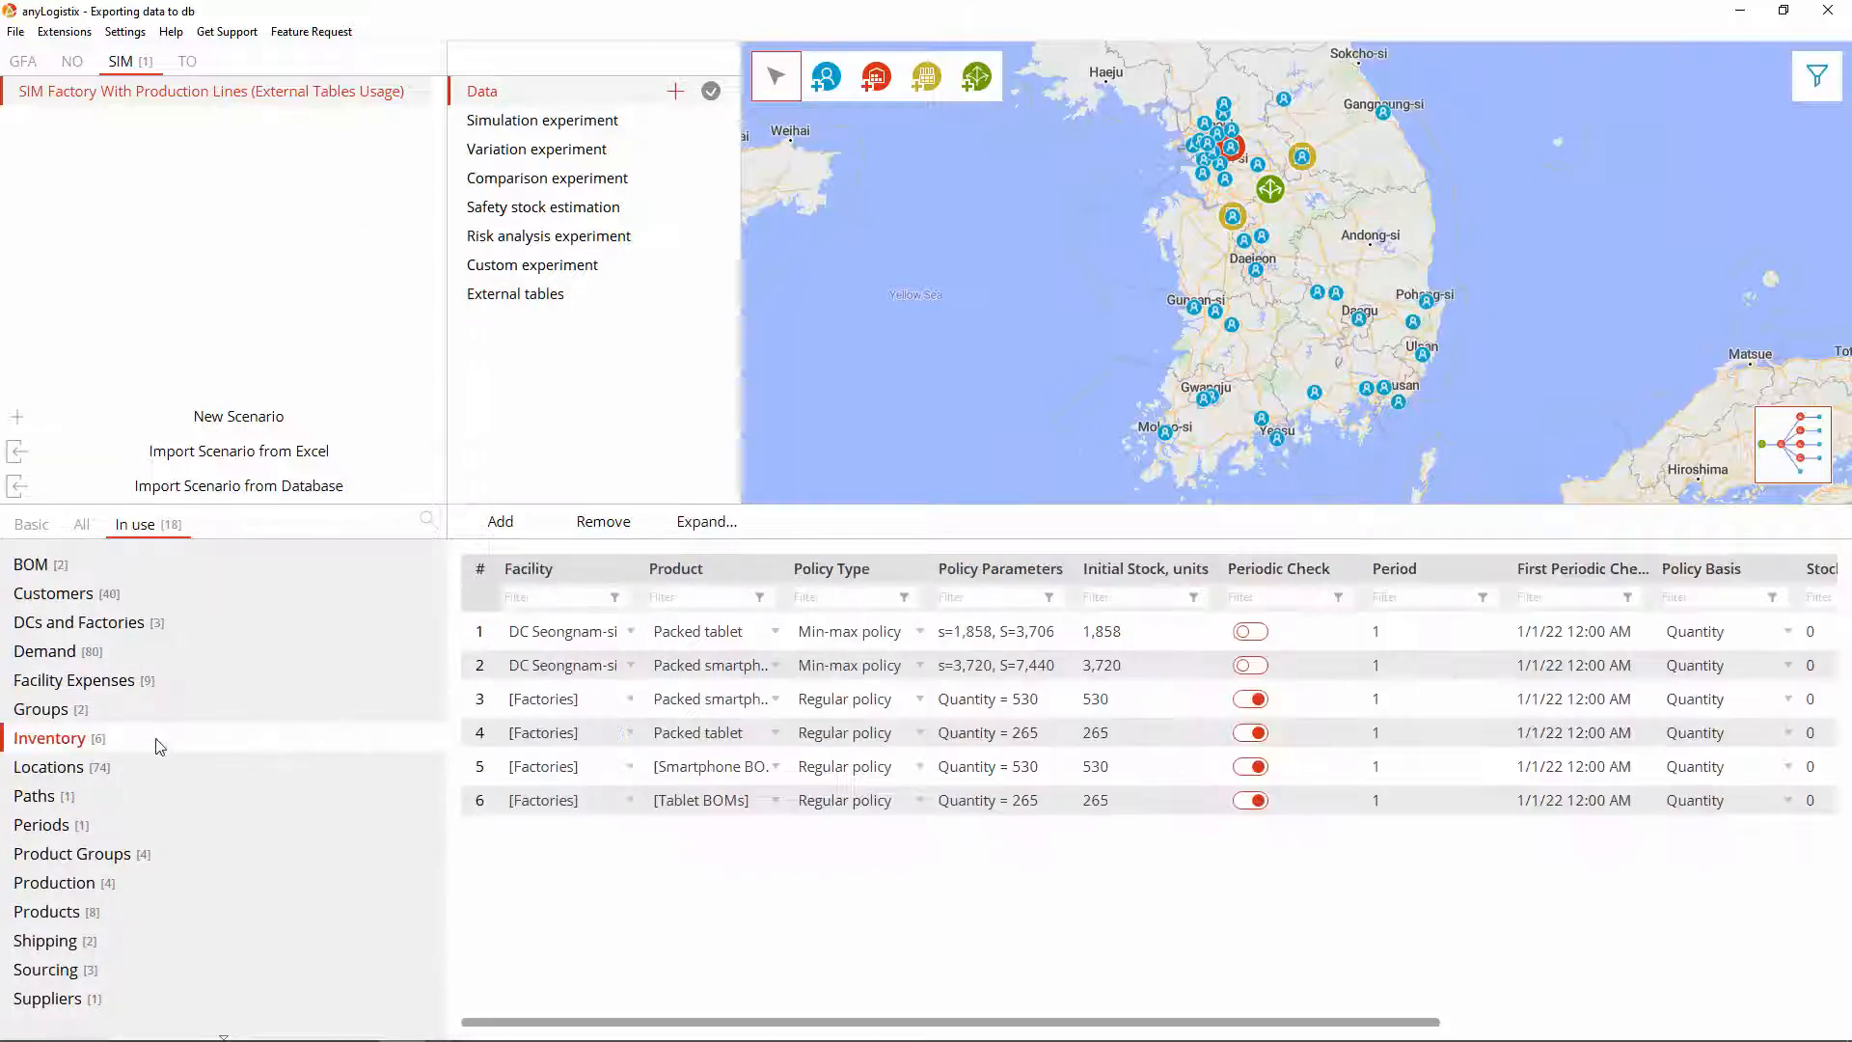
{"action": "left_click", "coordinate": [486, 574]}
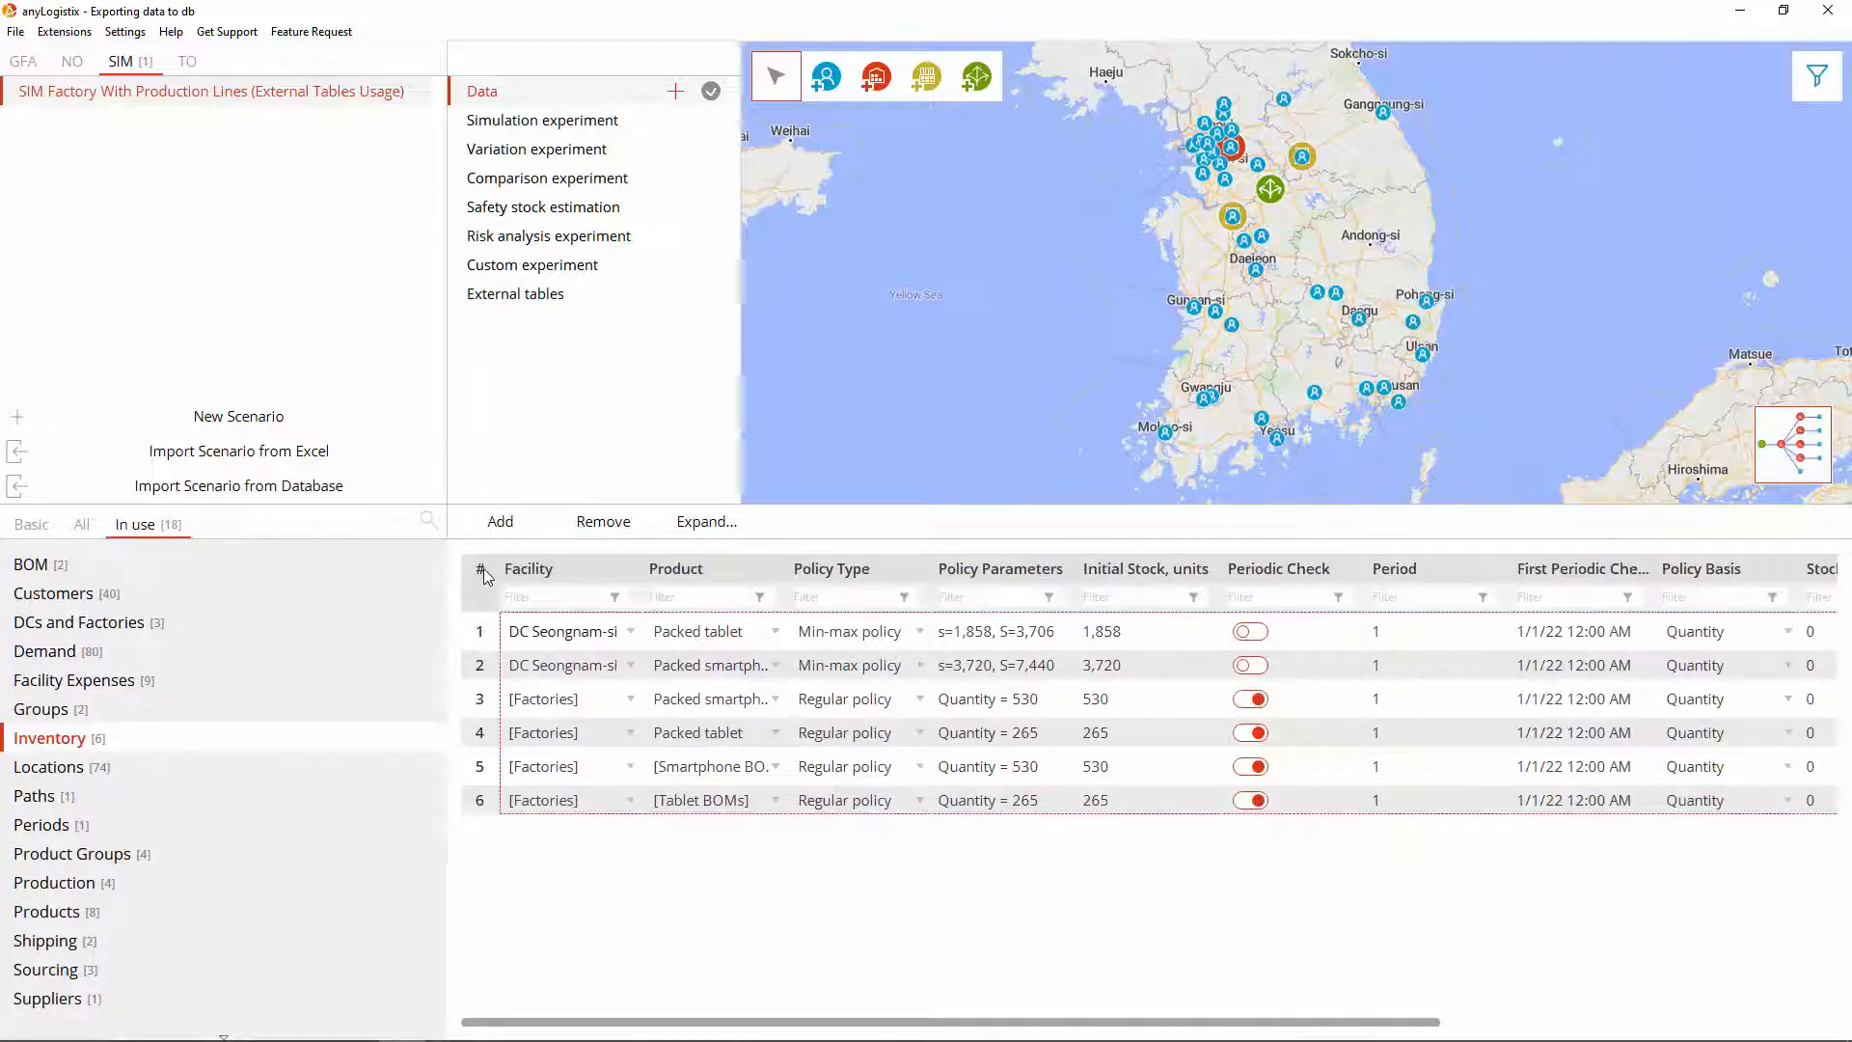
{"action": "key", "text": "Delete"}
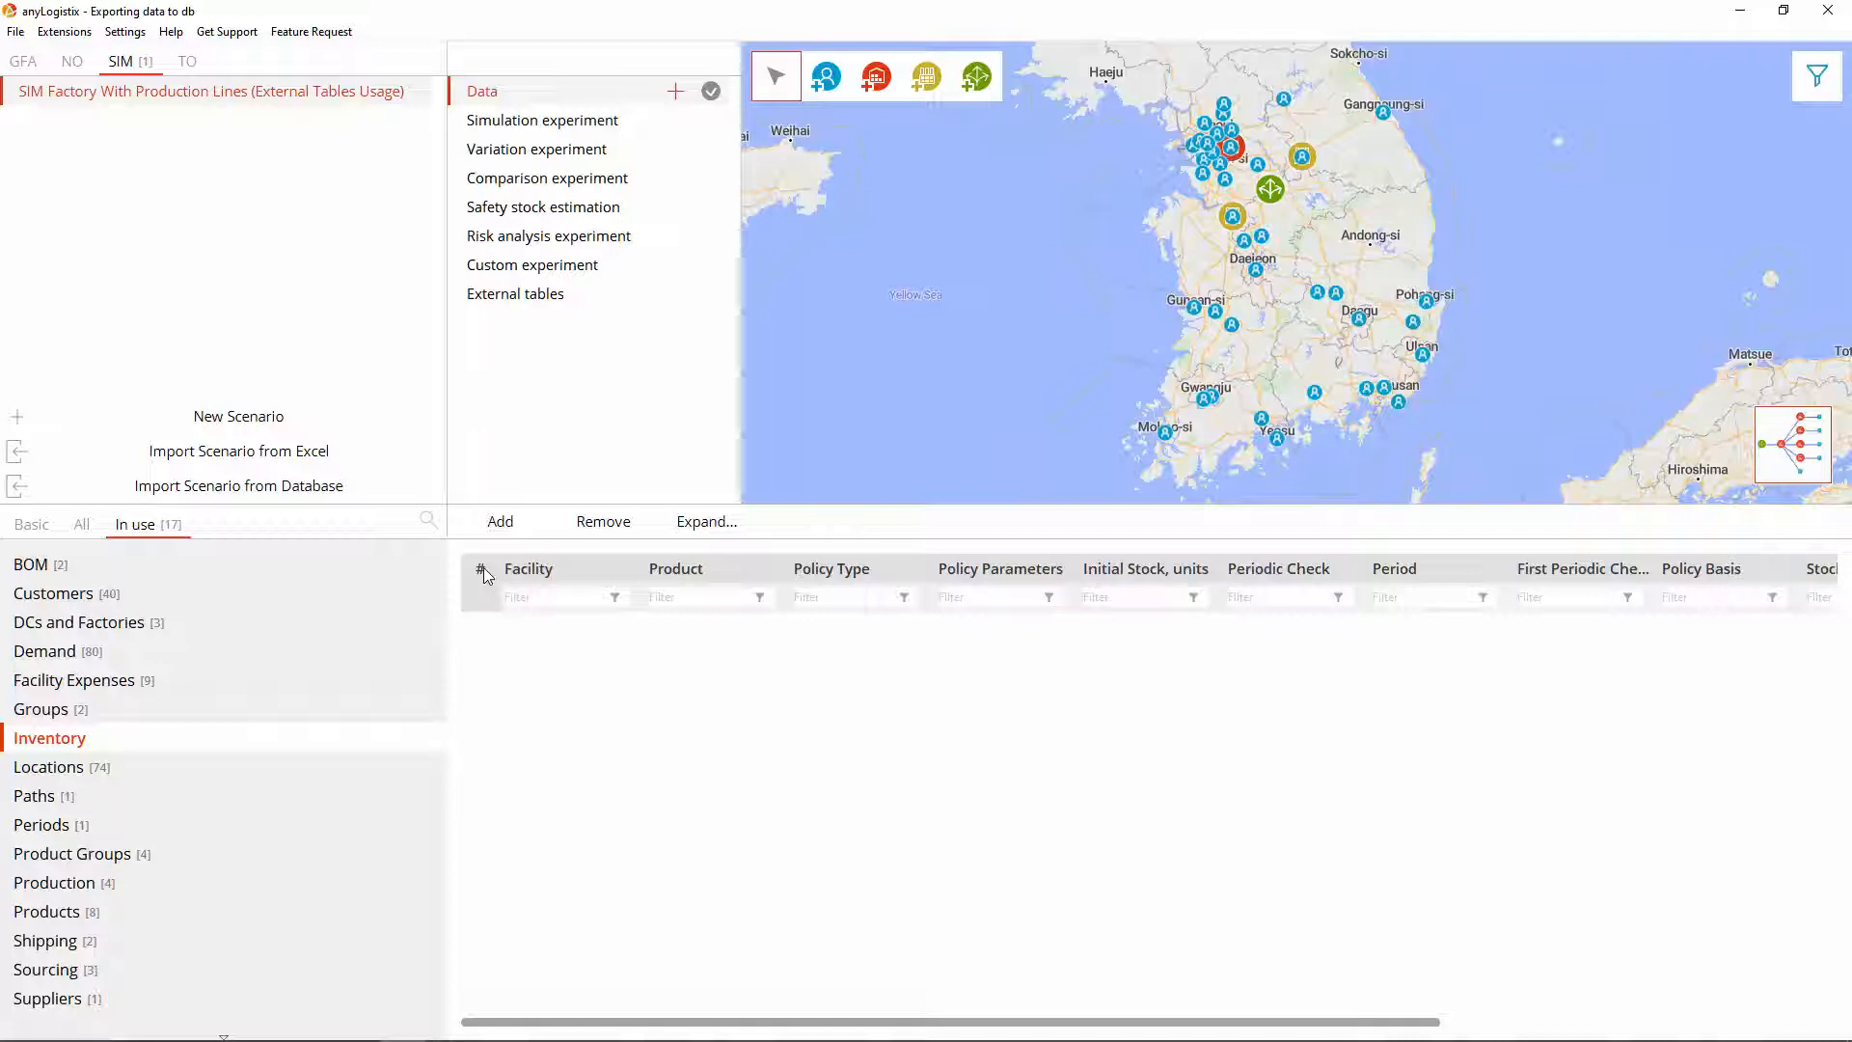
Step: Set up a postgresql import from alx-pg at localhost:5432 with login postgres and its password
{"action": "left_click", "coordinate": [345, 490]}
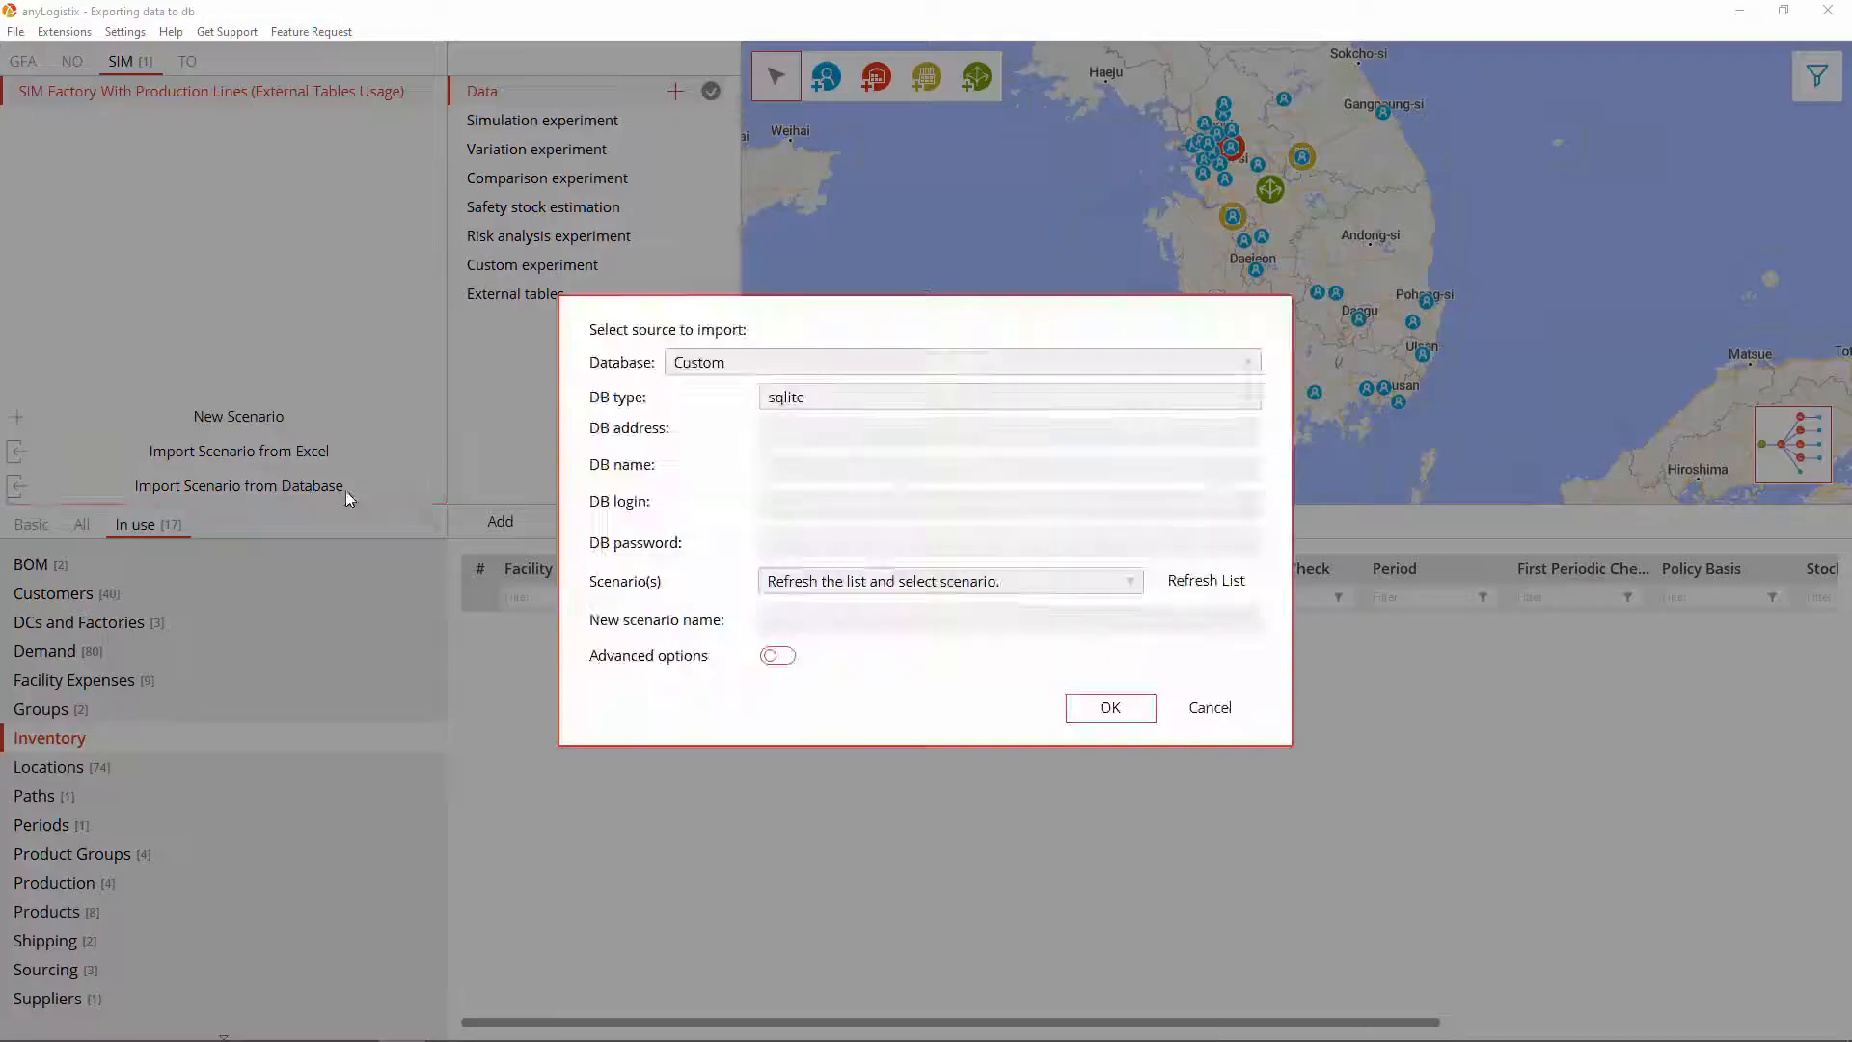
{"action": "left_click", "coordinate": [801, 397]}
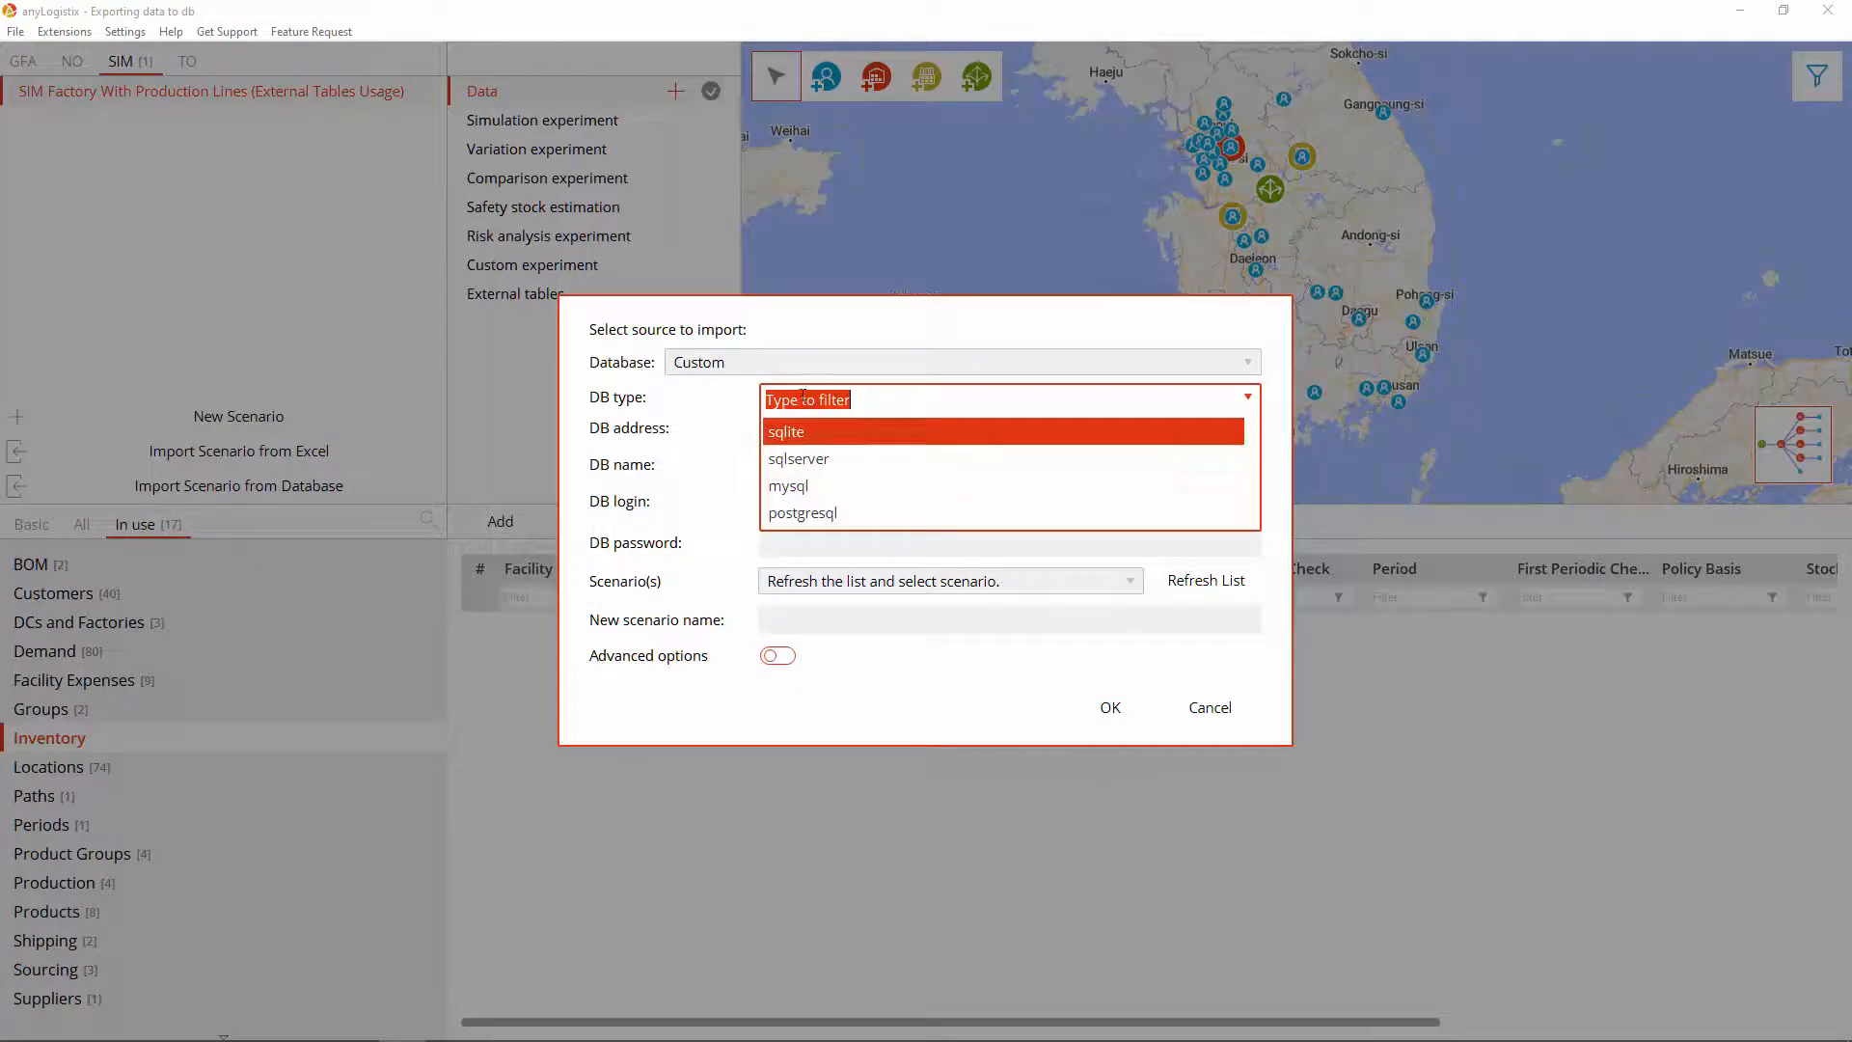
{"action": "left_click", "coordinate": [844, 515]}
{"action": "left_click", "coordinate": [838, 432]}
{"action": "type", "text": "localhost:5432"}
{"action": "key", "text": "Tab"}
{"action": "type", "text": "alx-pg"}
{"action": "key", "text": "Tab"}
{"action": "type", "text": "postgres"}
{"action": "key", "text": "Tab"}
{"action": "type", "text": "***********"}
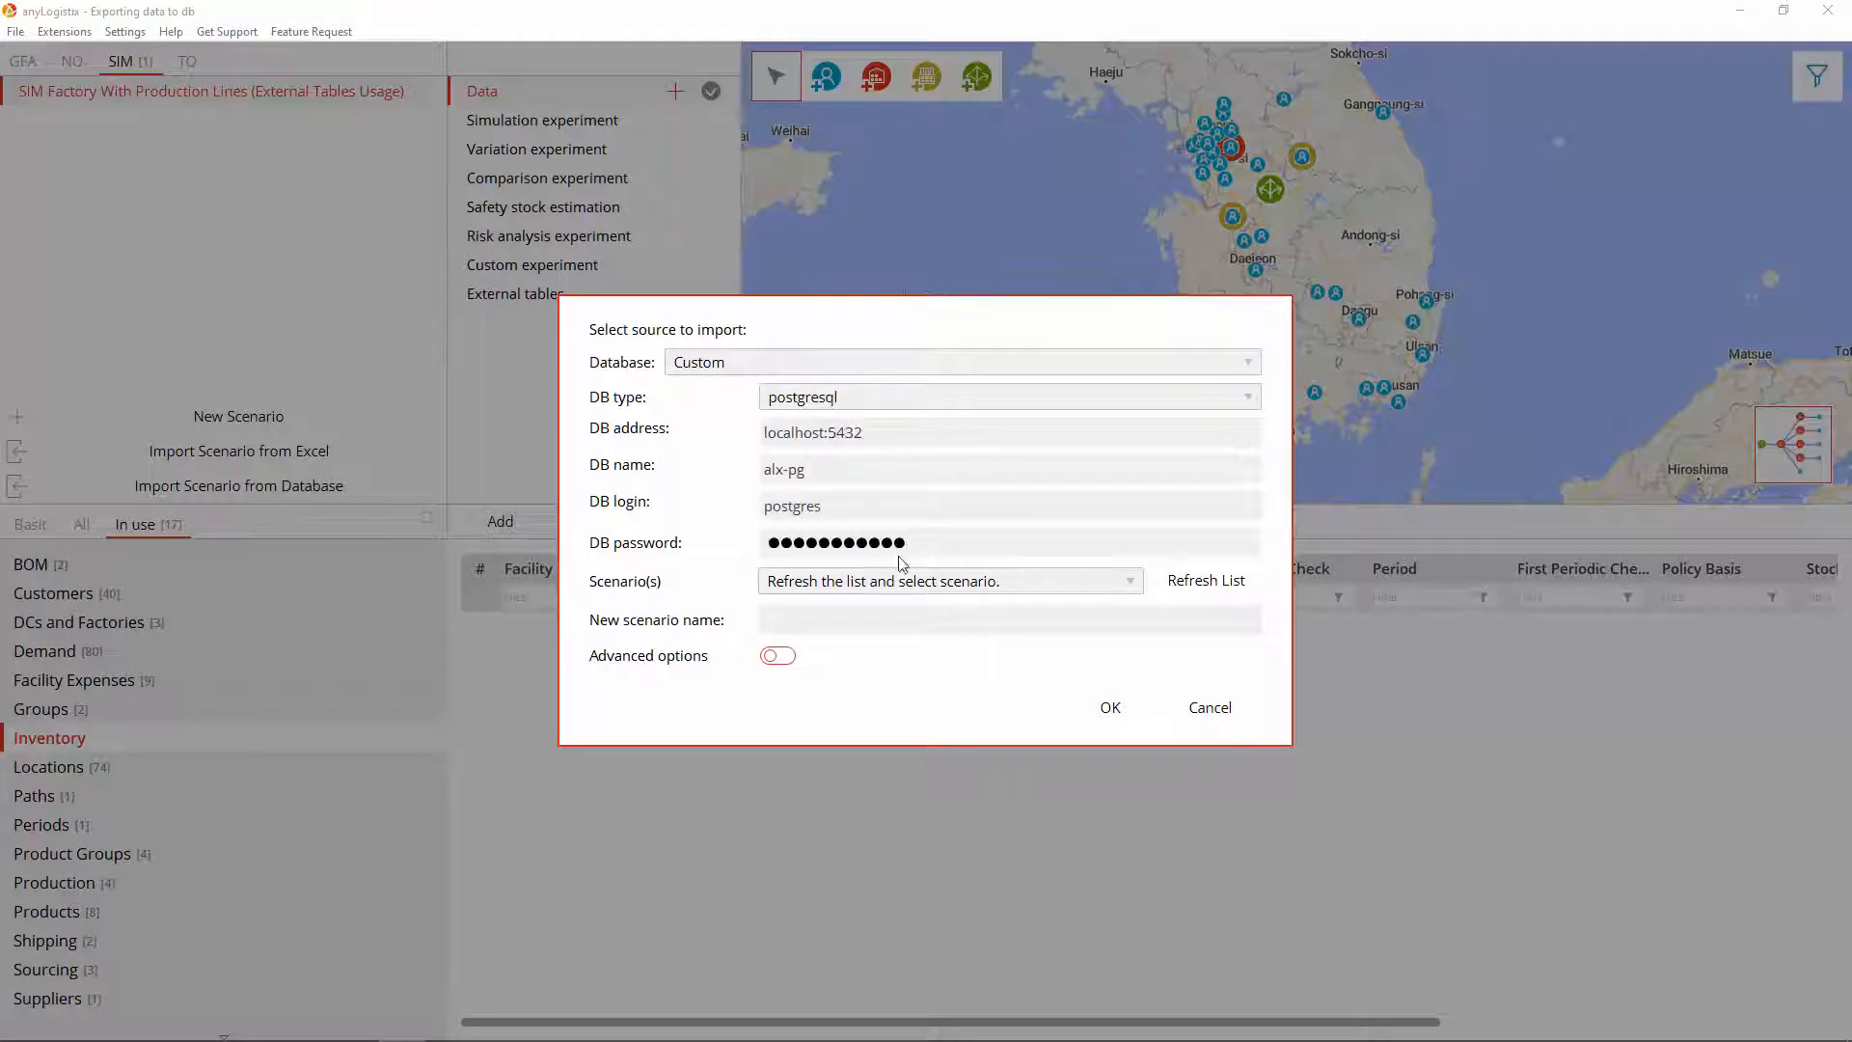
Step: Import only the Inventory table of SIM Factory With Production Lines into the existing scenario
{"action": "left_click", "coordinate": [902, 580]}
{"action": "left_click", "coordinate": [910, 615]}
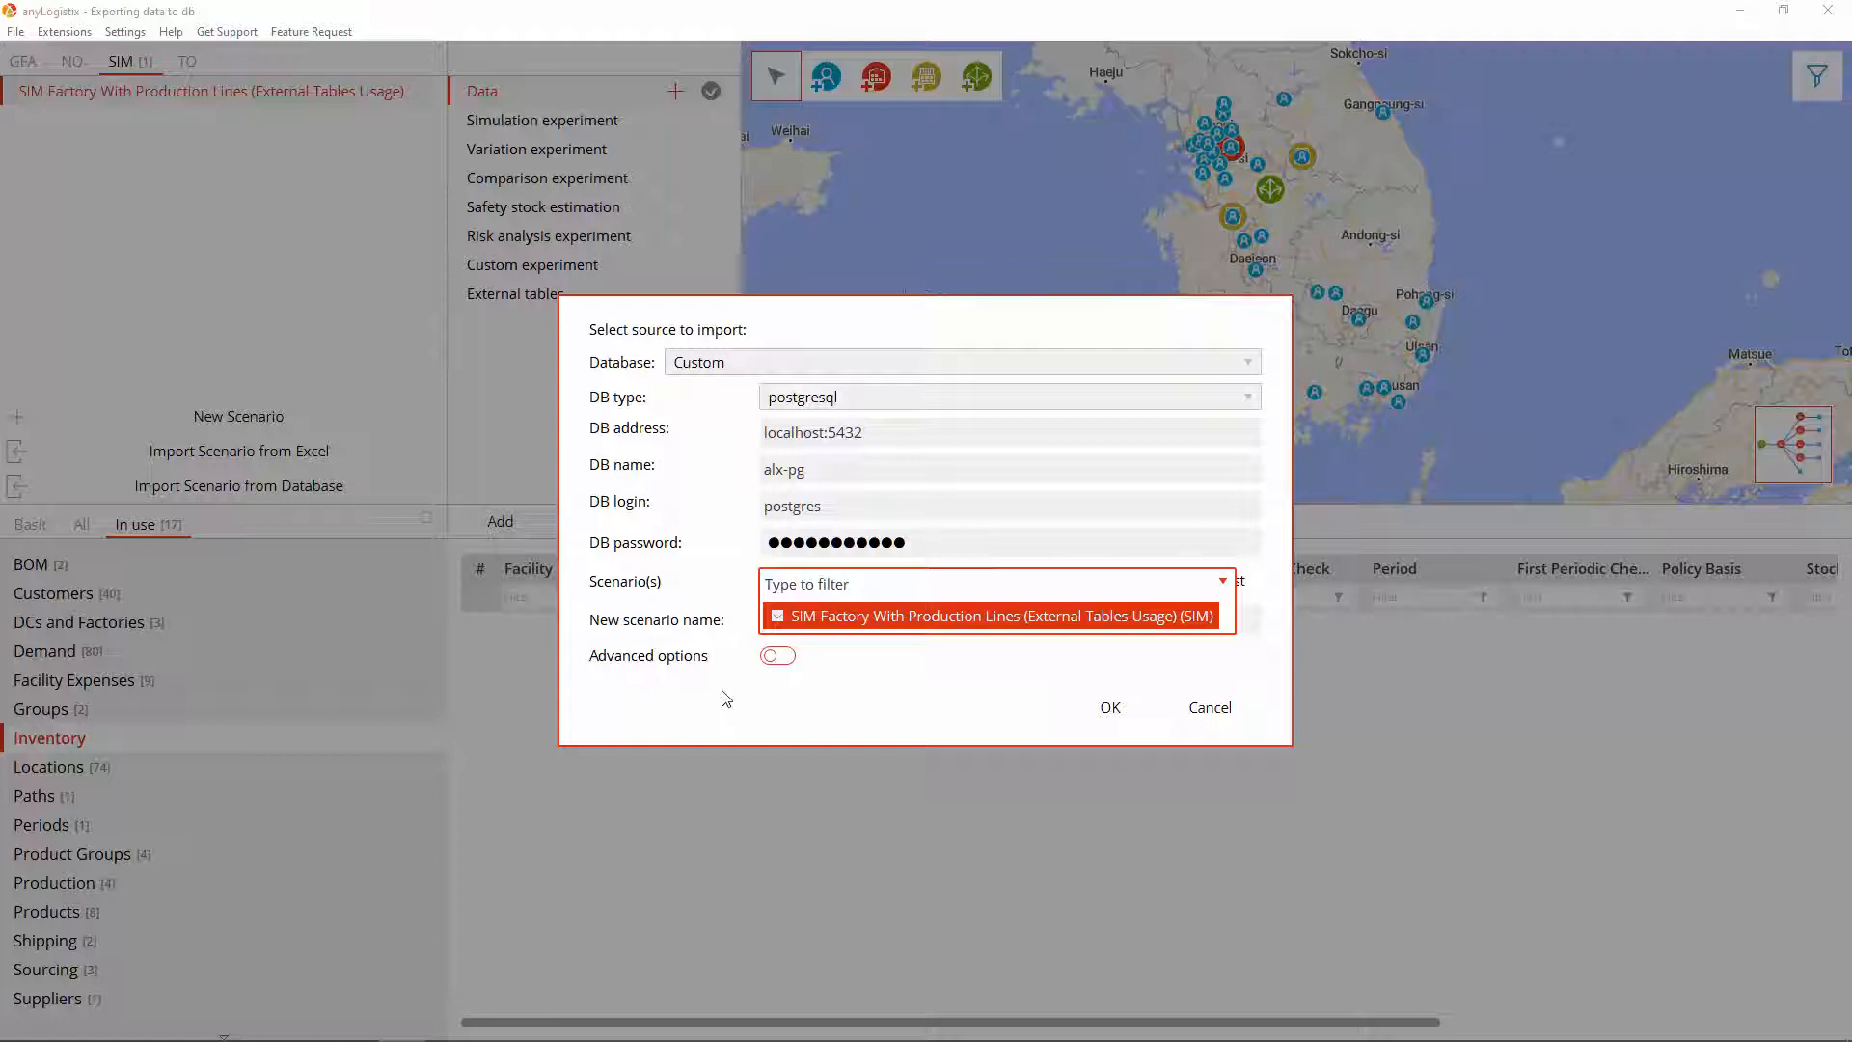
{"action": "left_click", "coordinate": [749, 687]}
{"action": "left_click", "coordinate": [778, 656]}
{"action": "left_click", "coordinate": [797, 691]}
{"action": "scroll", "coordinate": [849, 873], "scroll_direction": "down", "scroll_amount": 3}
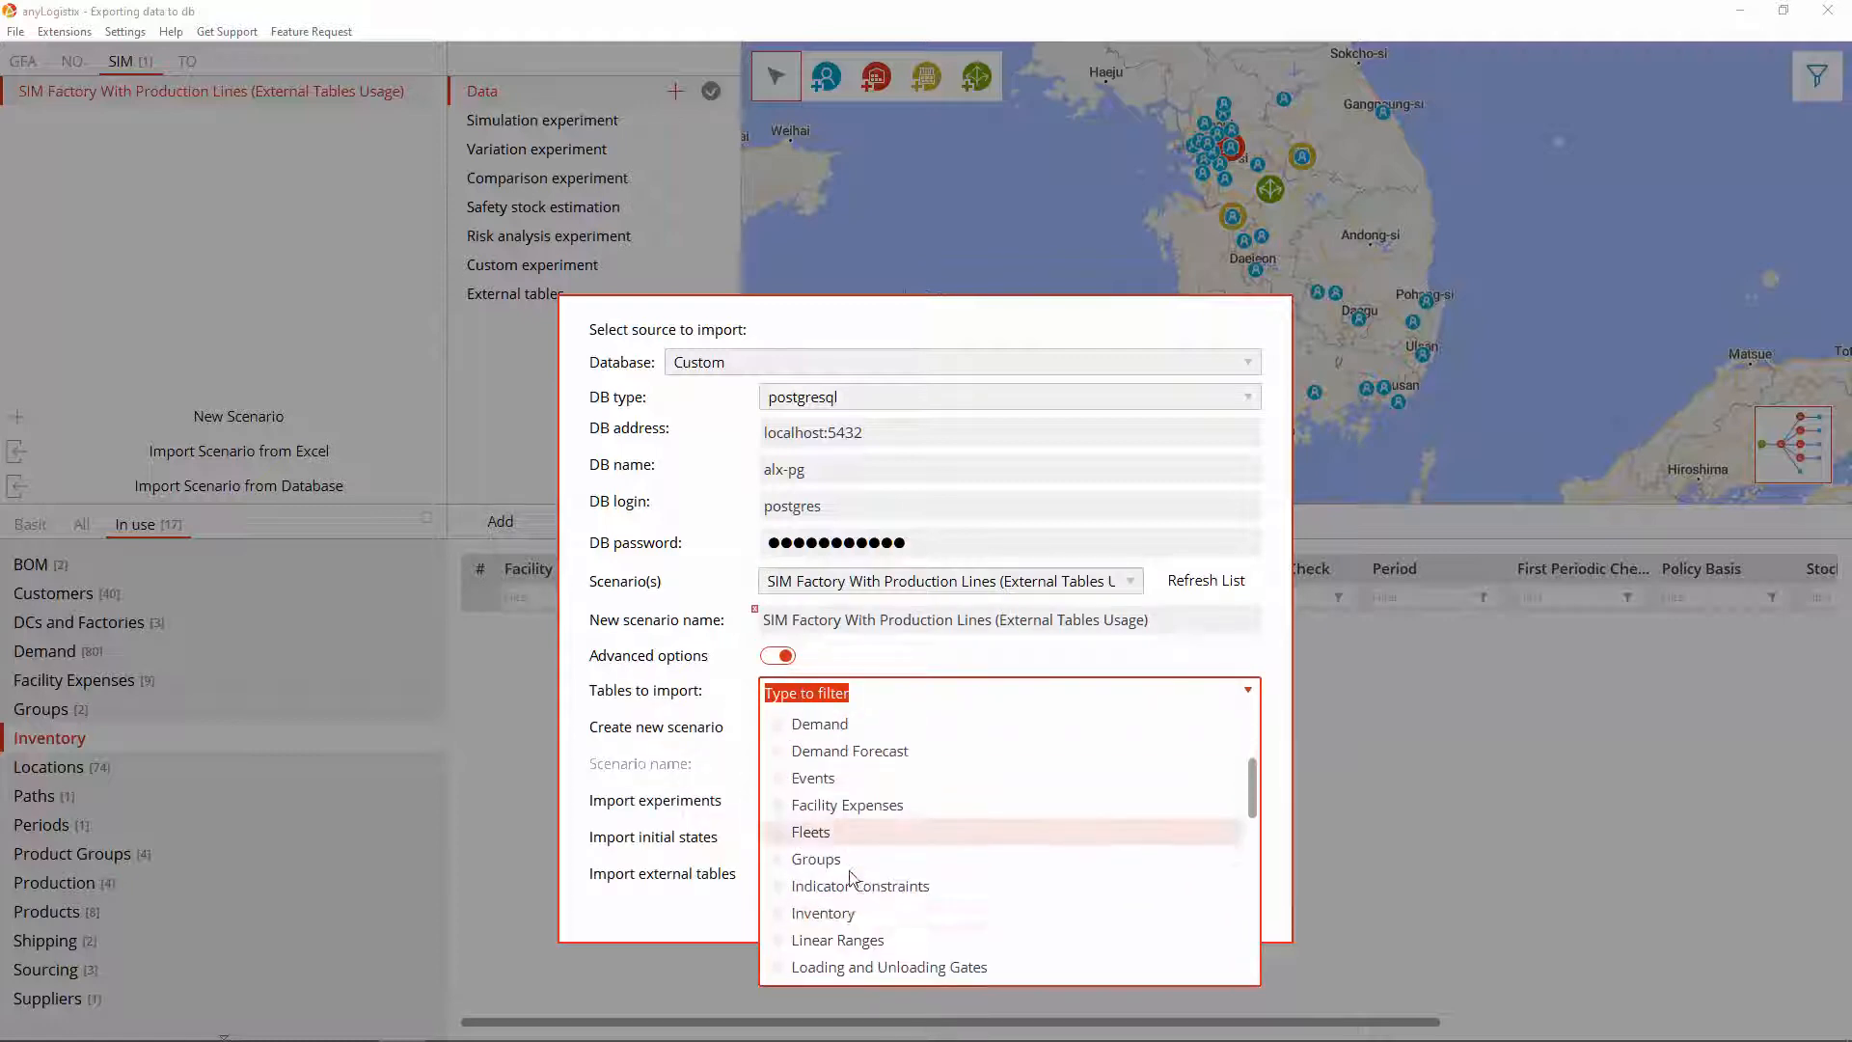
{"action": "left_click", "coordinate": [825, 914]}
{"action": "left_click", "coordinate": [735, 914]}
{"action": "left_click", "coordinate": [778, 726]}
{"action": "left_click", "coordinate": [801, 765]}
{"action": "left_click", "coordinate": [826, 801]}
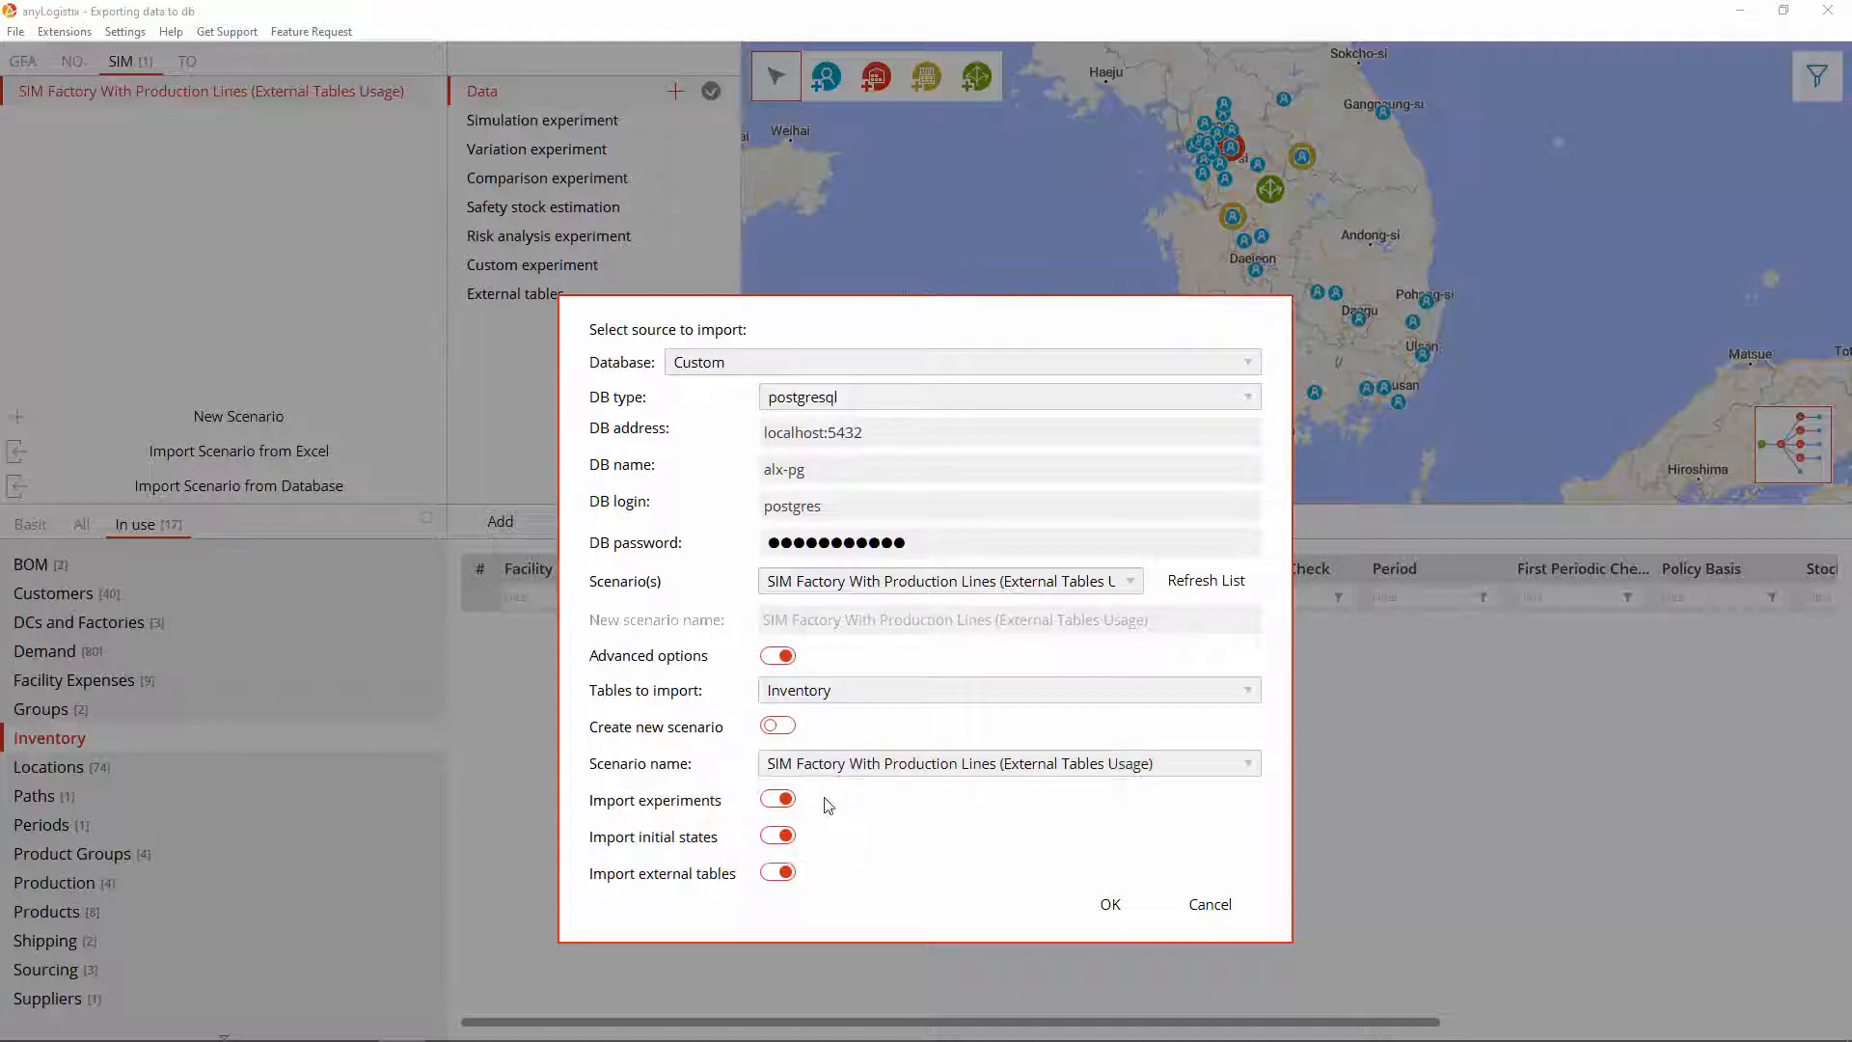
{"action": "left_click", "coordinate": [1100, 904]}
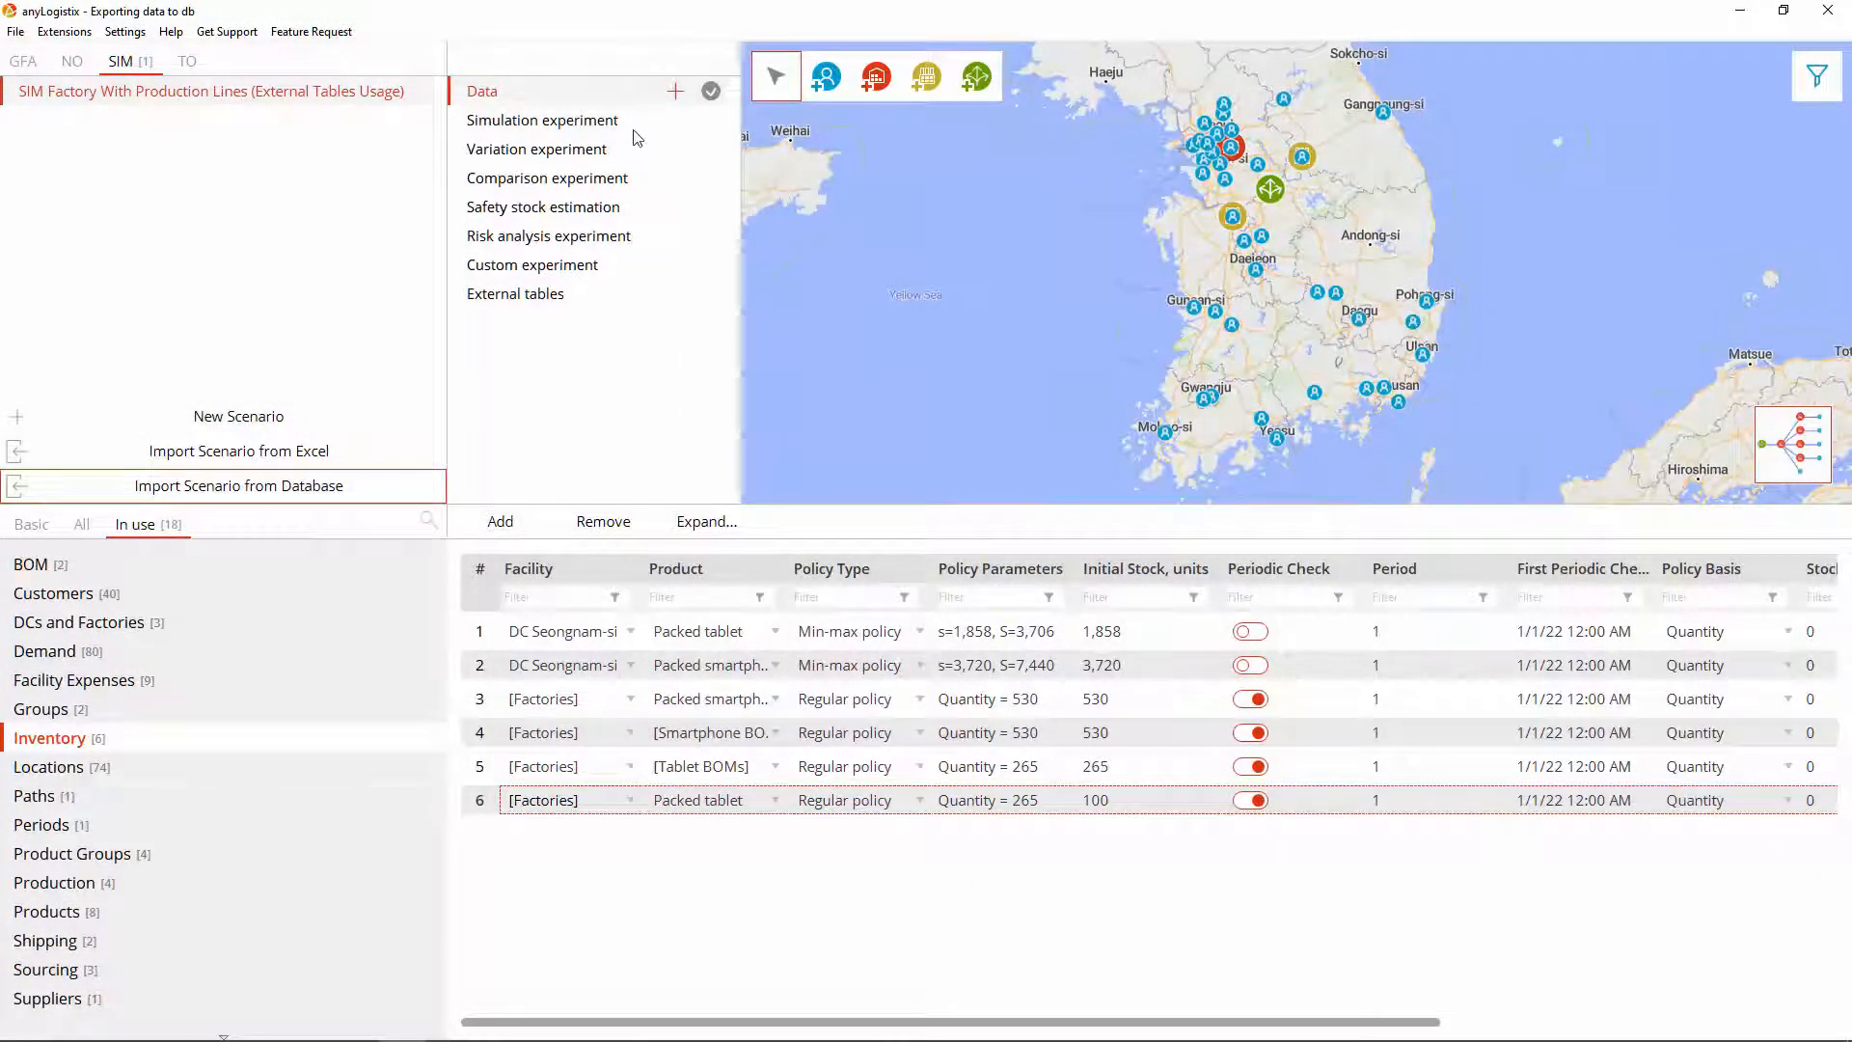
Step: Re-run the updated simulation at maximum speed to the end and discard its results
{"action": "left_click", "coordinate": [637, 124]}
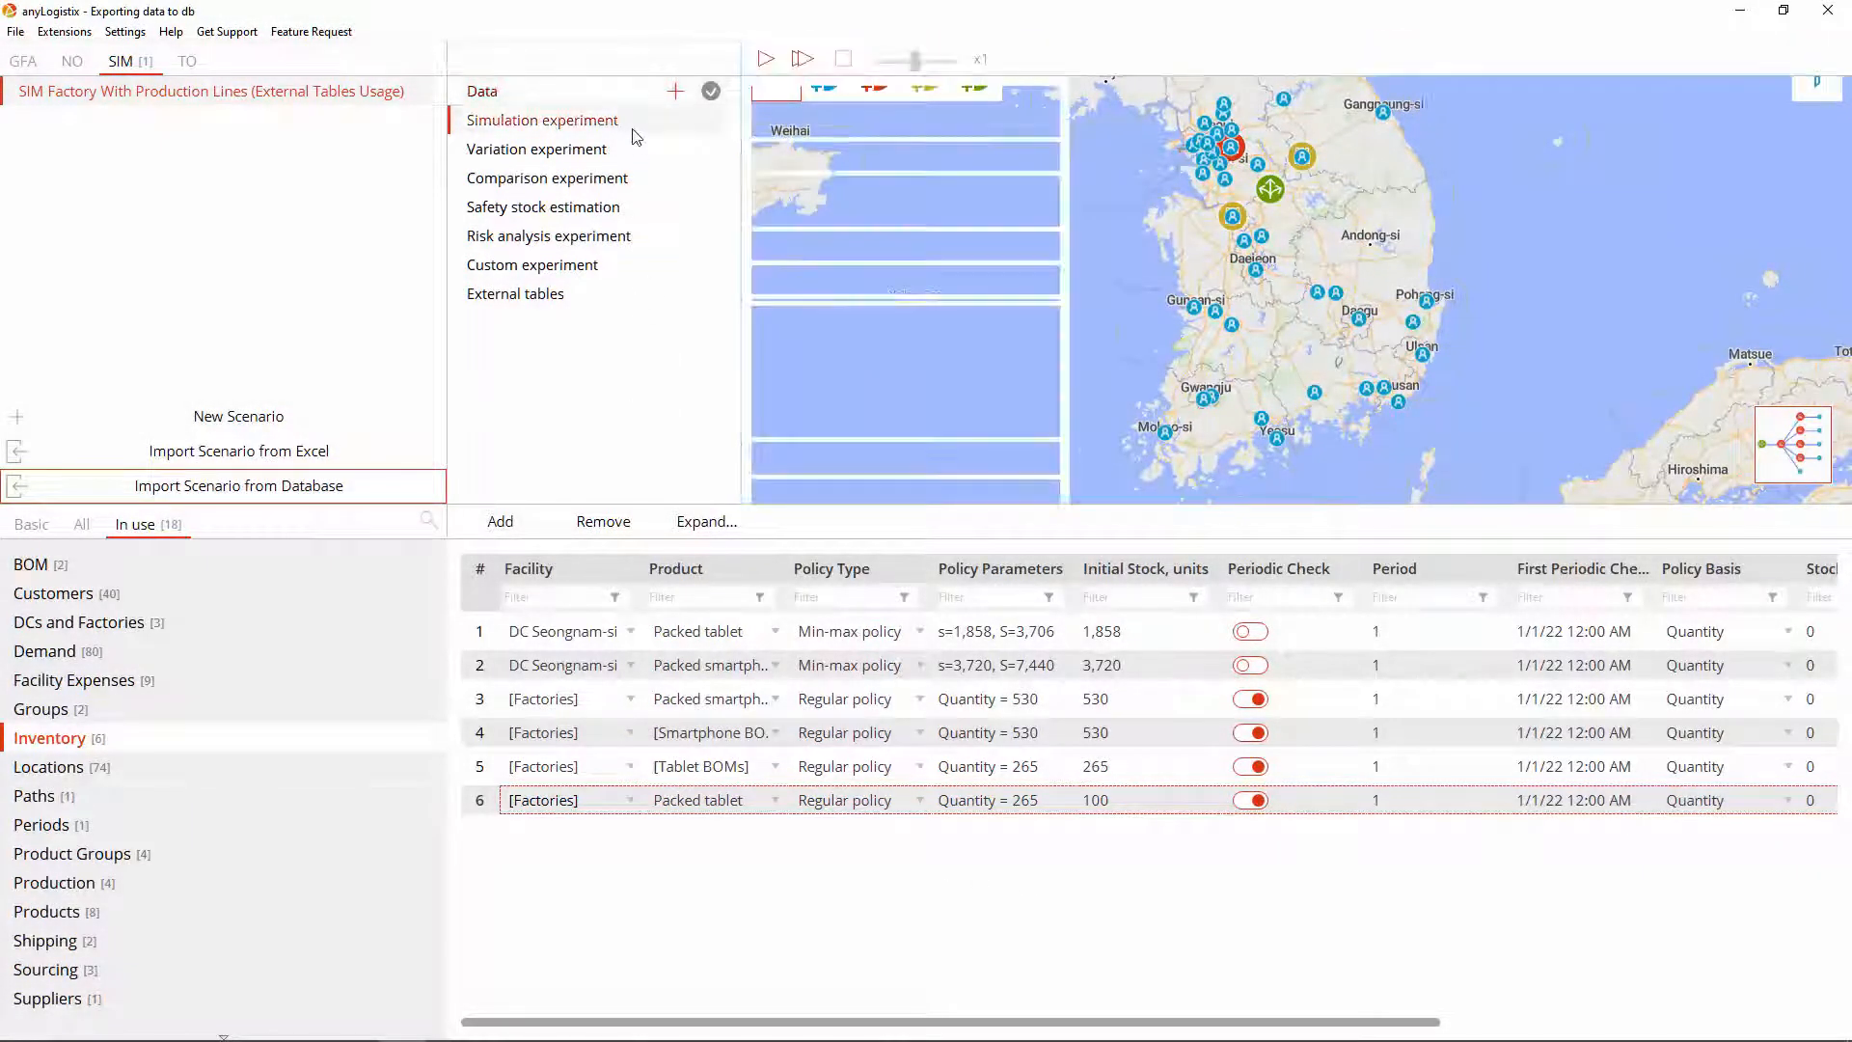
{"action": "left_click", "coordinate": [767, 58]}
{"action": "left_click_drag", "start_coordinate": [915, 59], "coordinate": [983, 69]}
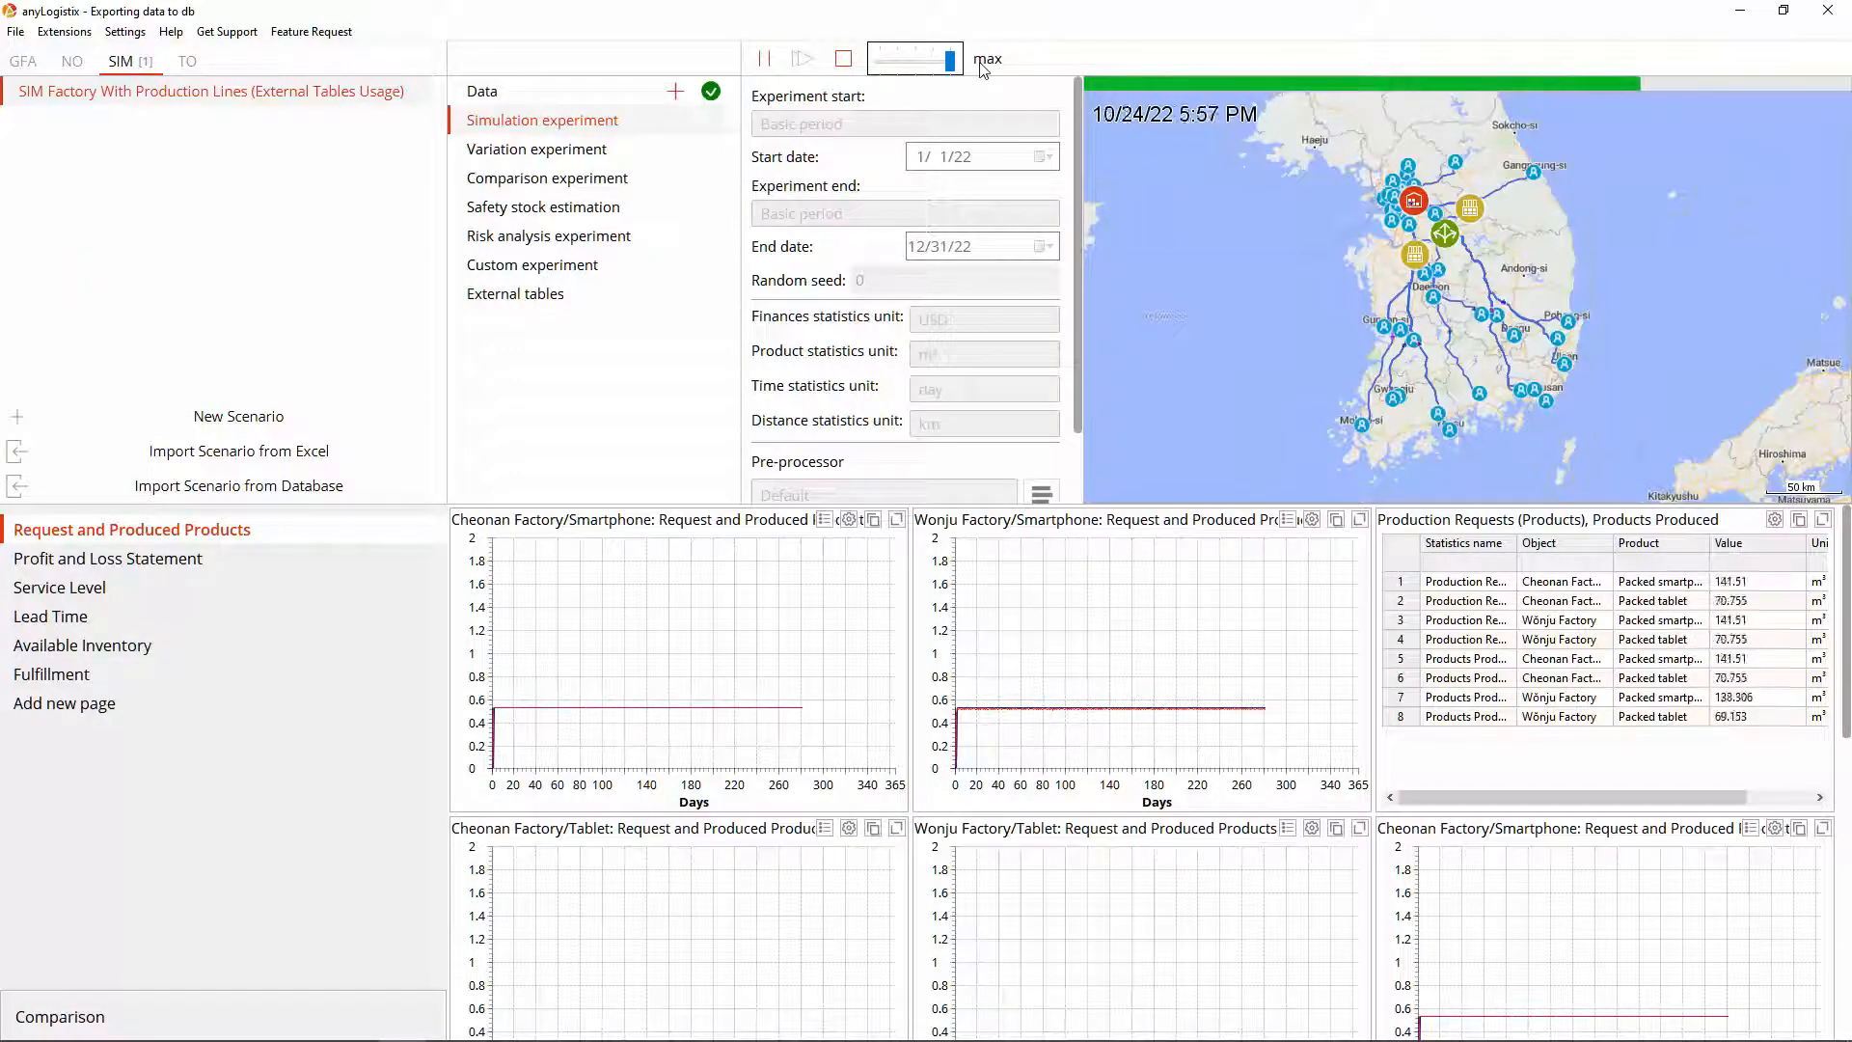
{"action": "left_click", "coordinate": [845, 60]}
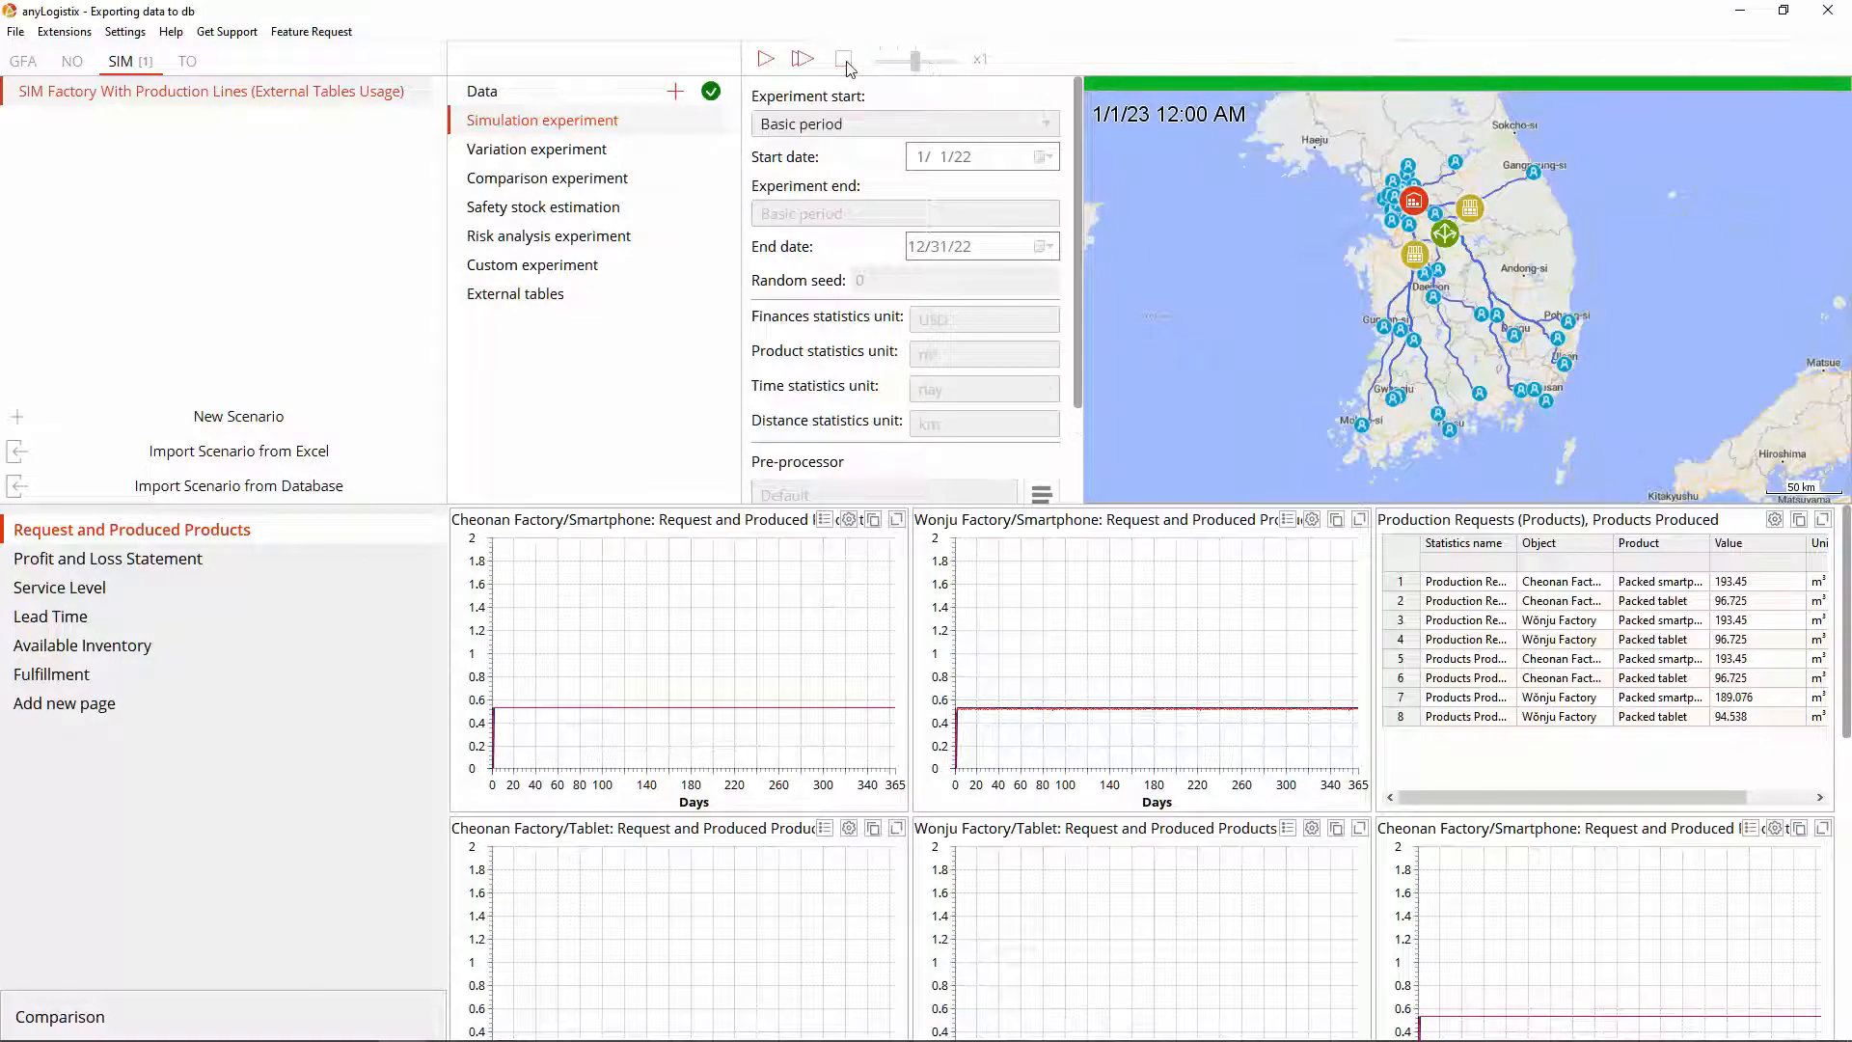
{"action": "left_click", "coordinate": [1007, 547]}
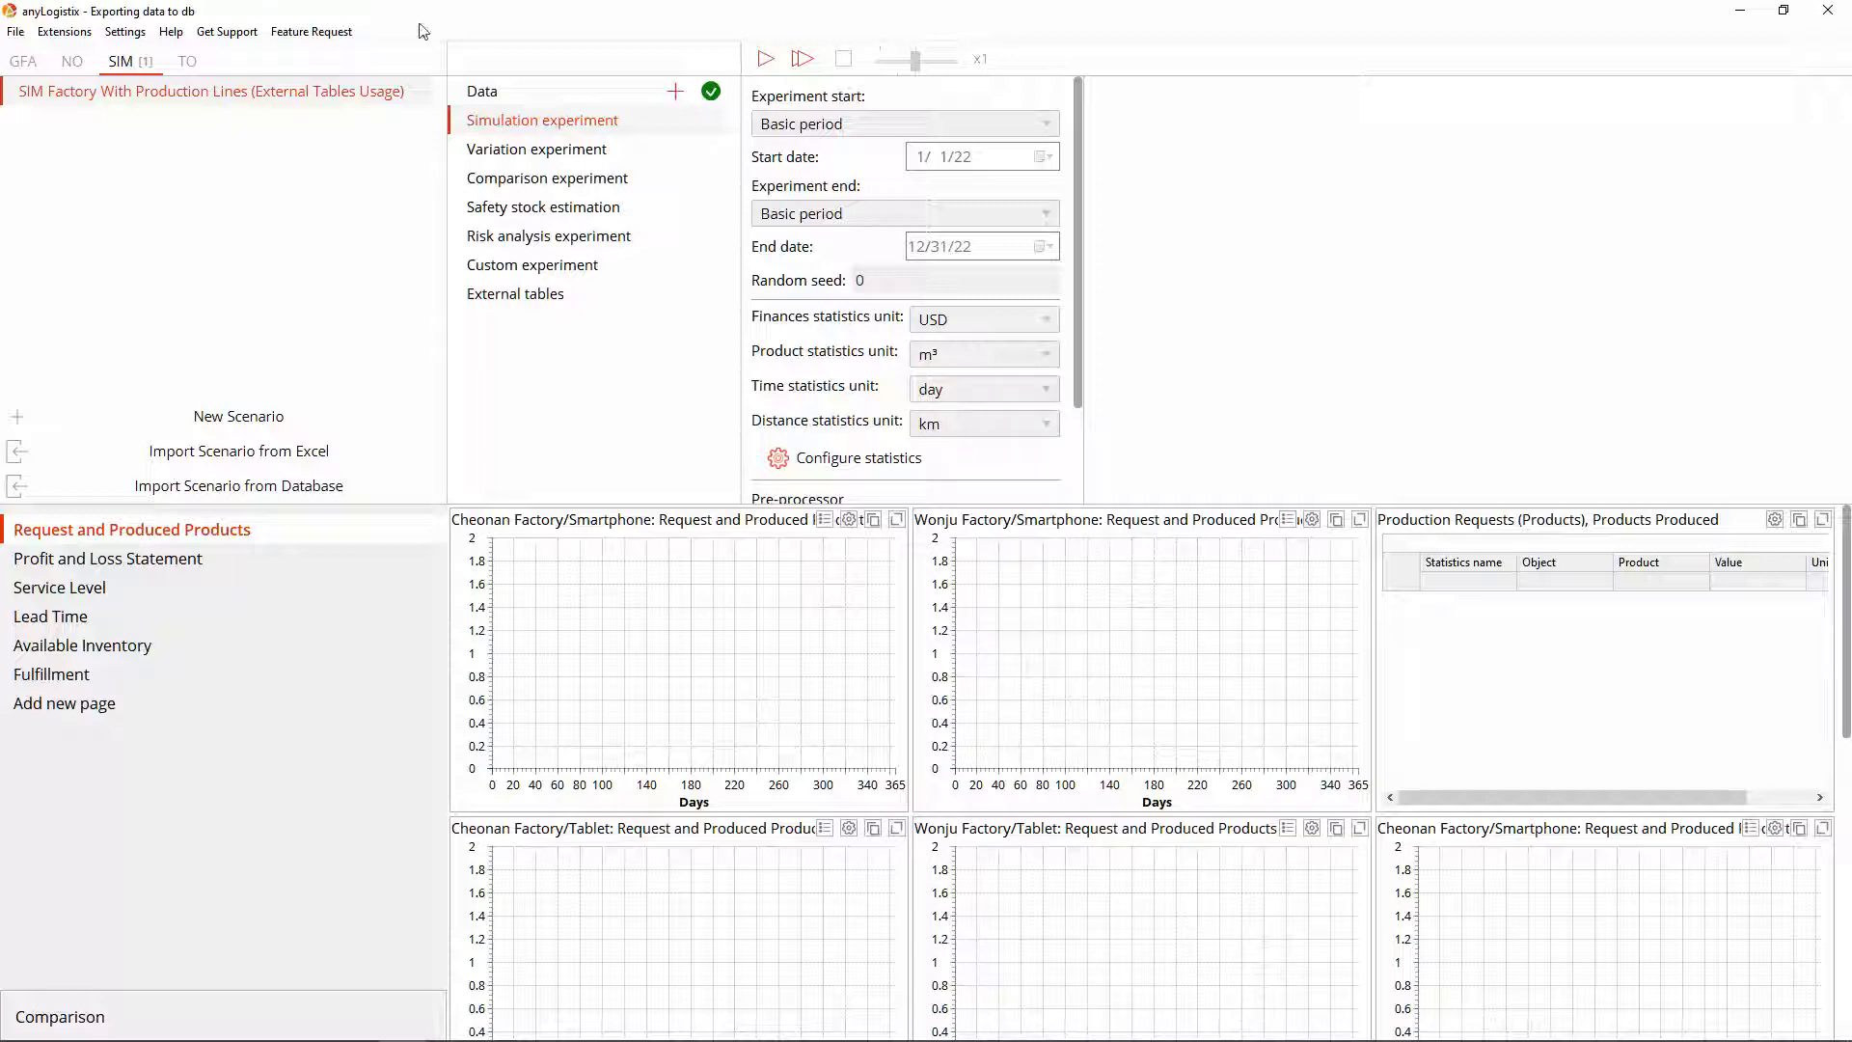
{"action": "left_click", "coordinate": [31, 73]}
Step: Import the Australia Distribution Network example scenario into the GFA tab
{"action": "left_click", "coordinate": [170, 32]}
{"action": "left_click", "coordinate": [192, 82]}
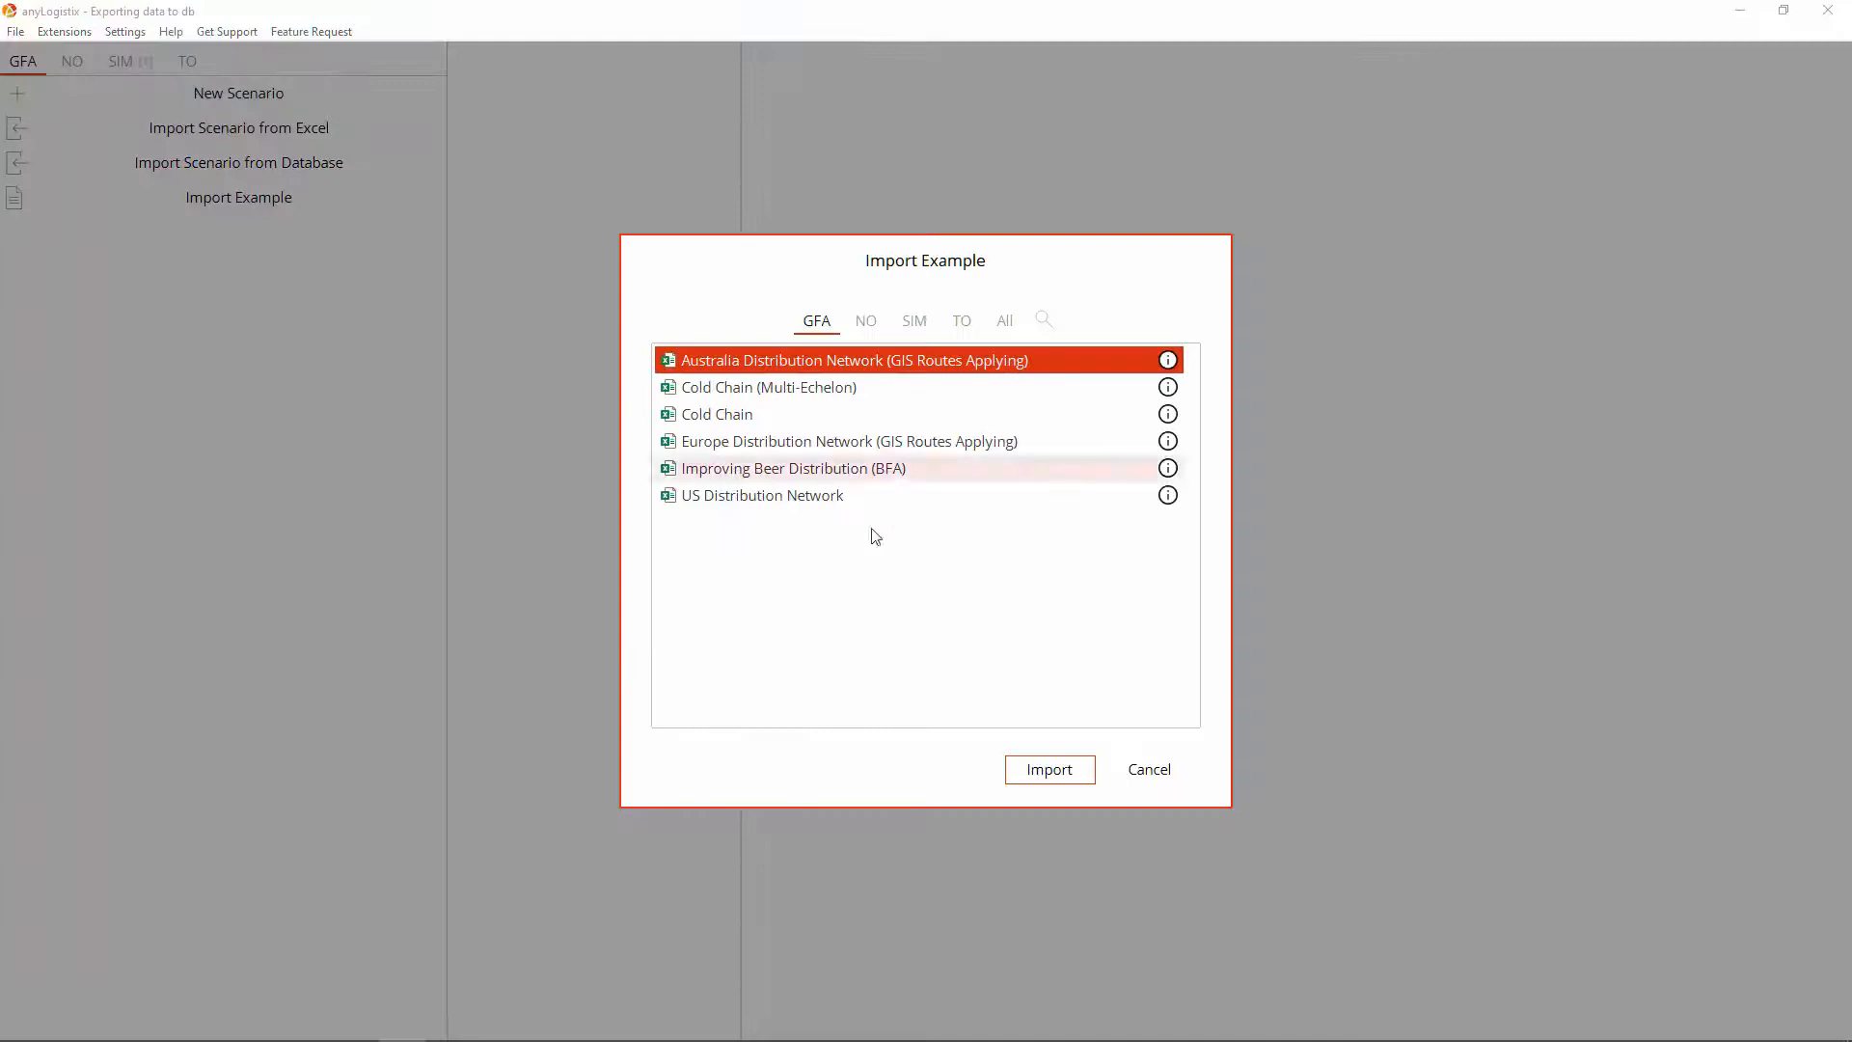
{"action": "left_click", "coordinate": [1013, 769]}
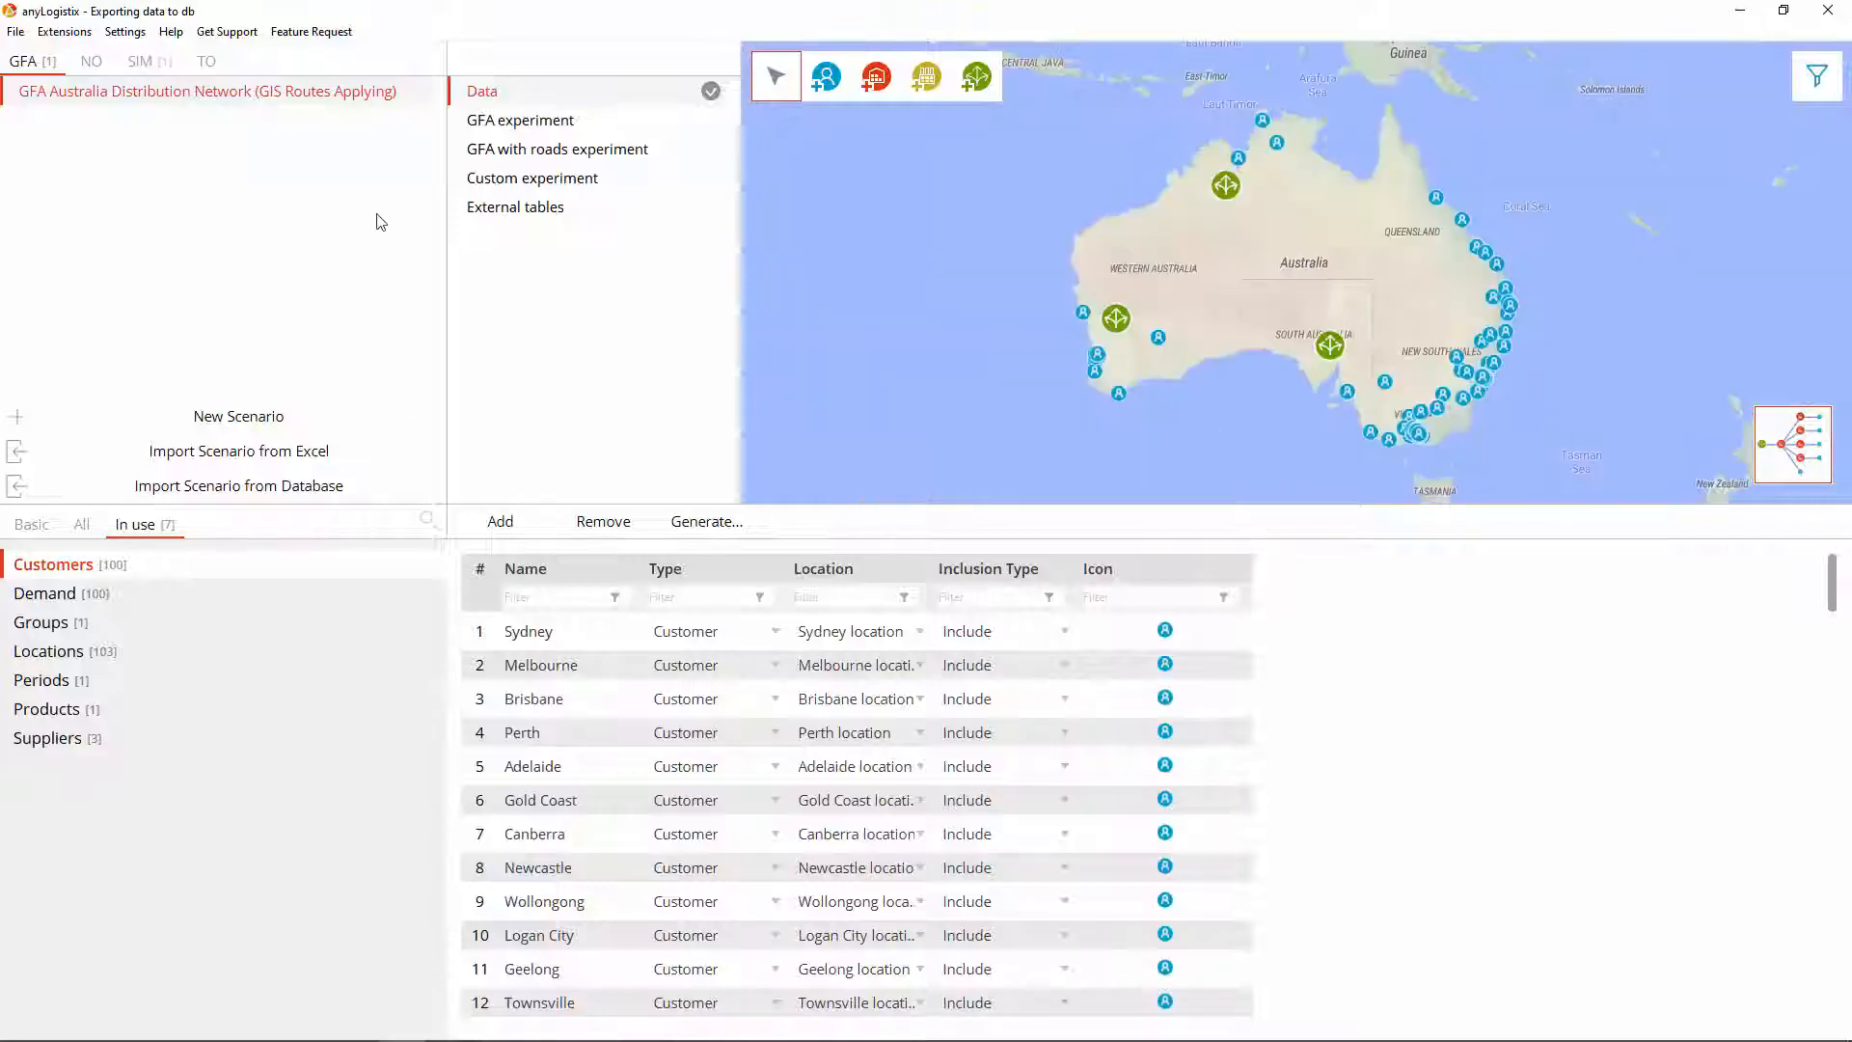
Step: Start a PostgreSQL database export of the Australia scenario to localhost:5432, database alx-pg
{"action": "right_click", "coordinate": [376, 114]}
{"action": "left_click", "coordinate": [383, 140]}
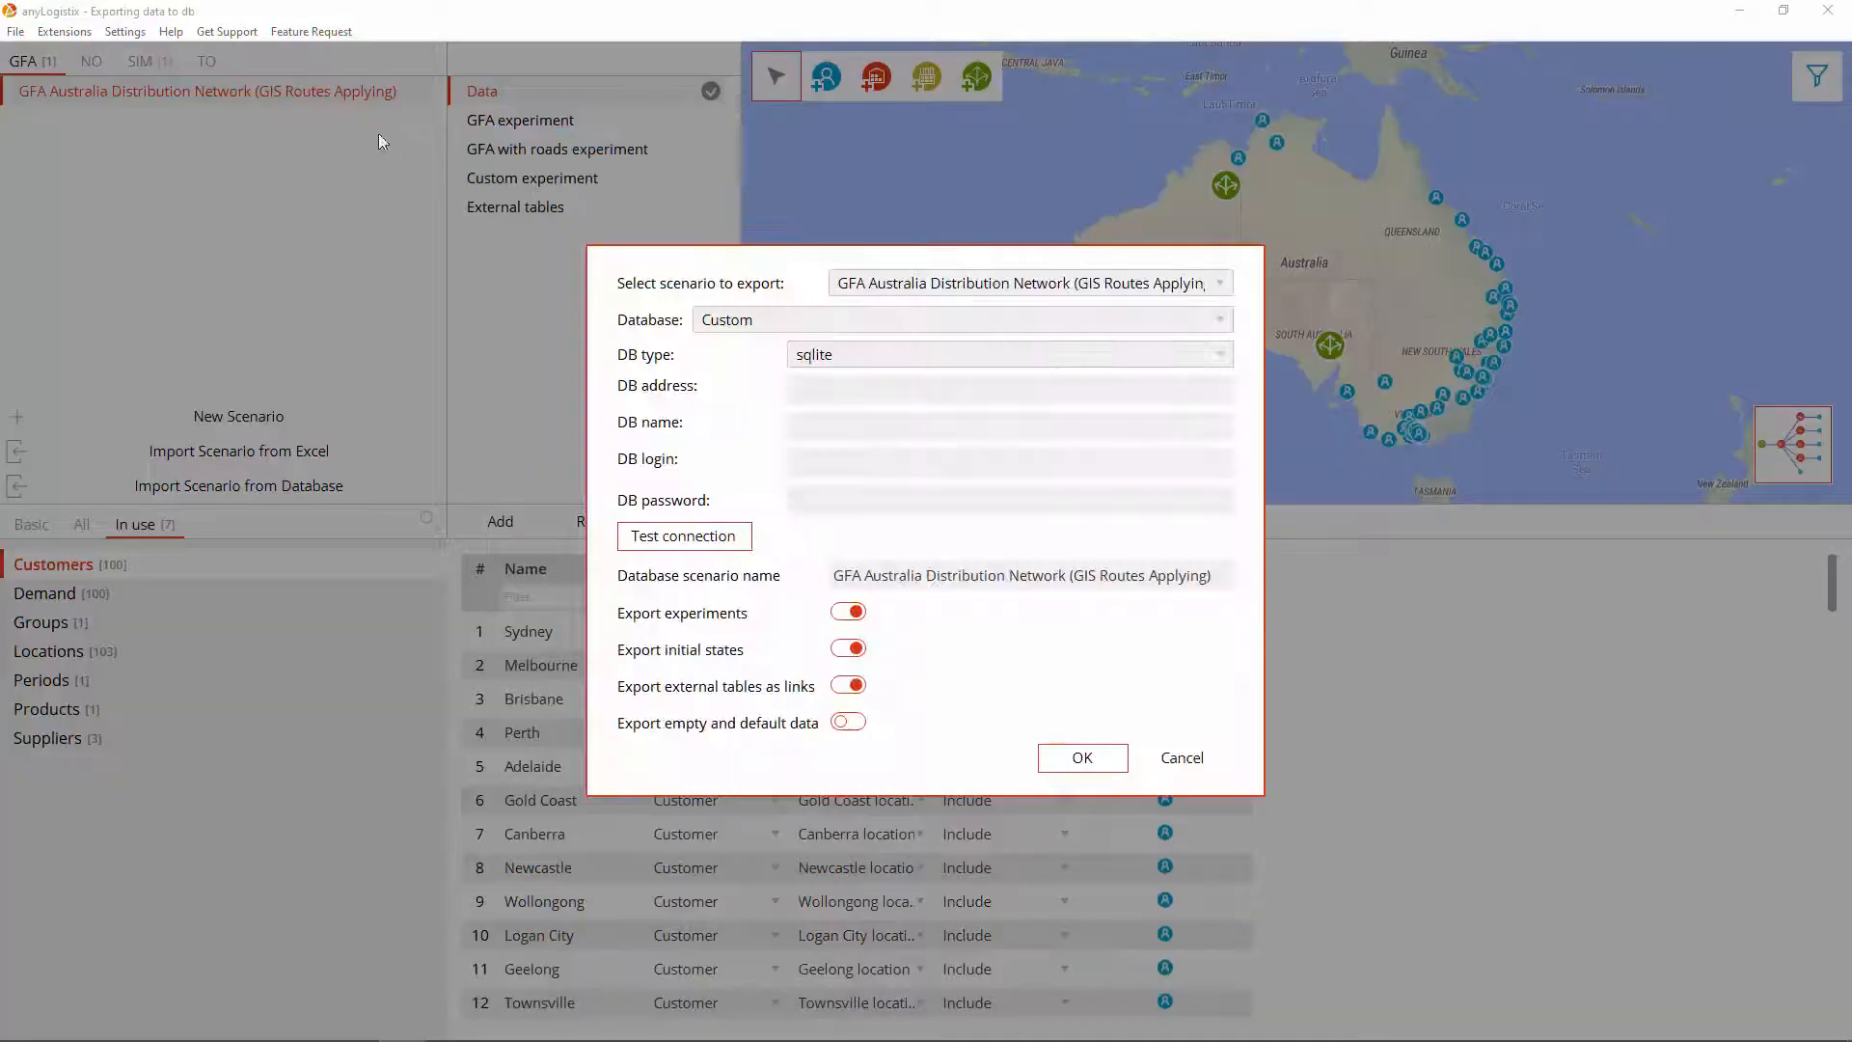
{"action": "left_click", "coordinate": [847, 355]}
{"action": "left_click", "coordinate": [880, 466]}
{"action": "left_click", "coordinate": [865, 389]}
{"action": "type", "text": "localhost:5432"}
{"action": "key", "text": "Tab"}
{"action": "type", "text": "alx-pg"}
Step: Enter the postgres login and the database password, test the connection, and export
{"action": "key", "text": "Tab"}
{"action": "type", "text": "postgres"}
{"action": "key", "text": "Tab"}
{"action": "type", "text": "postgres123"}
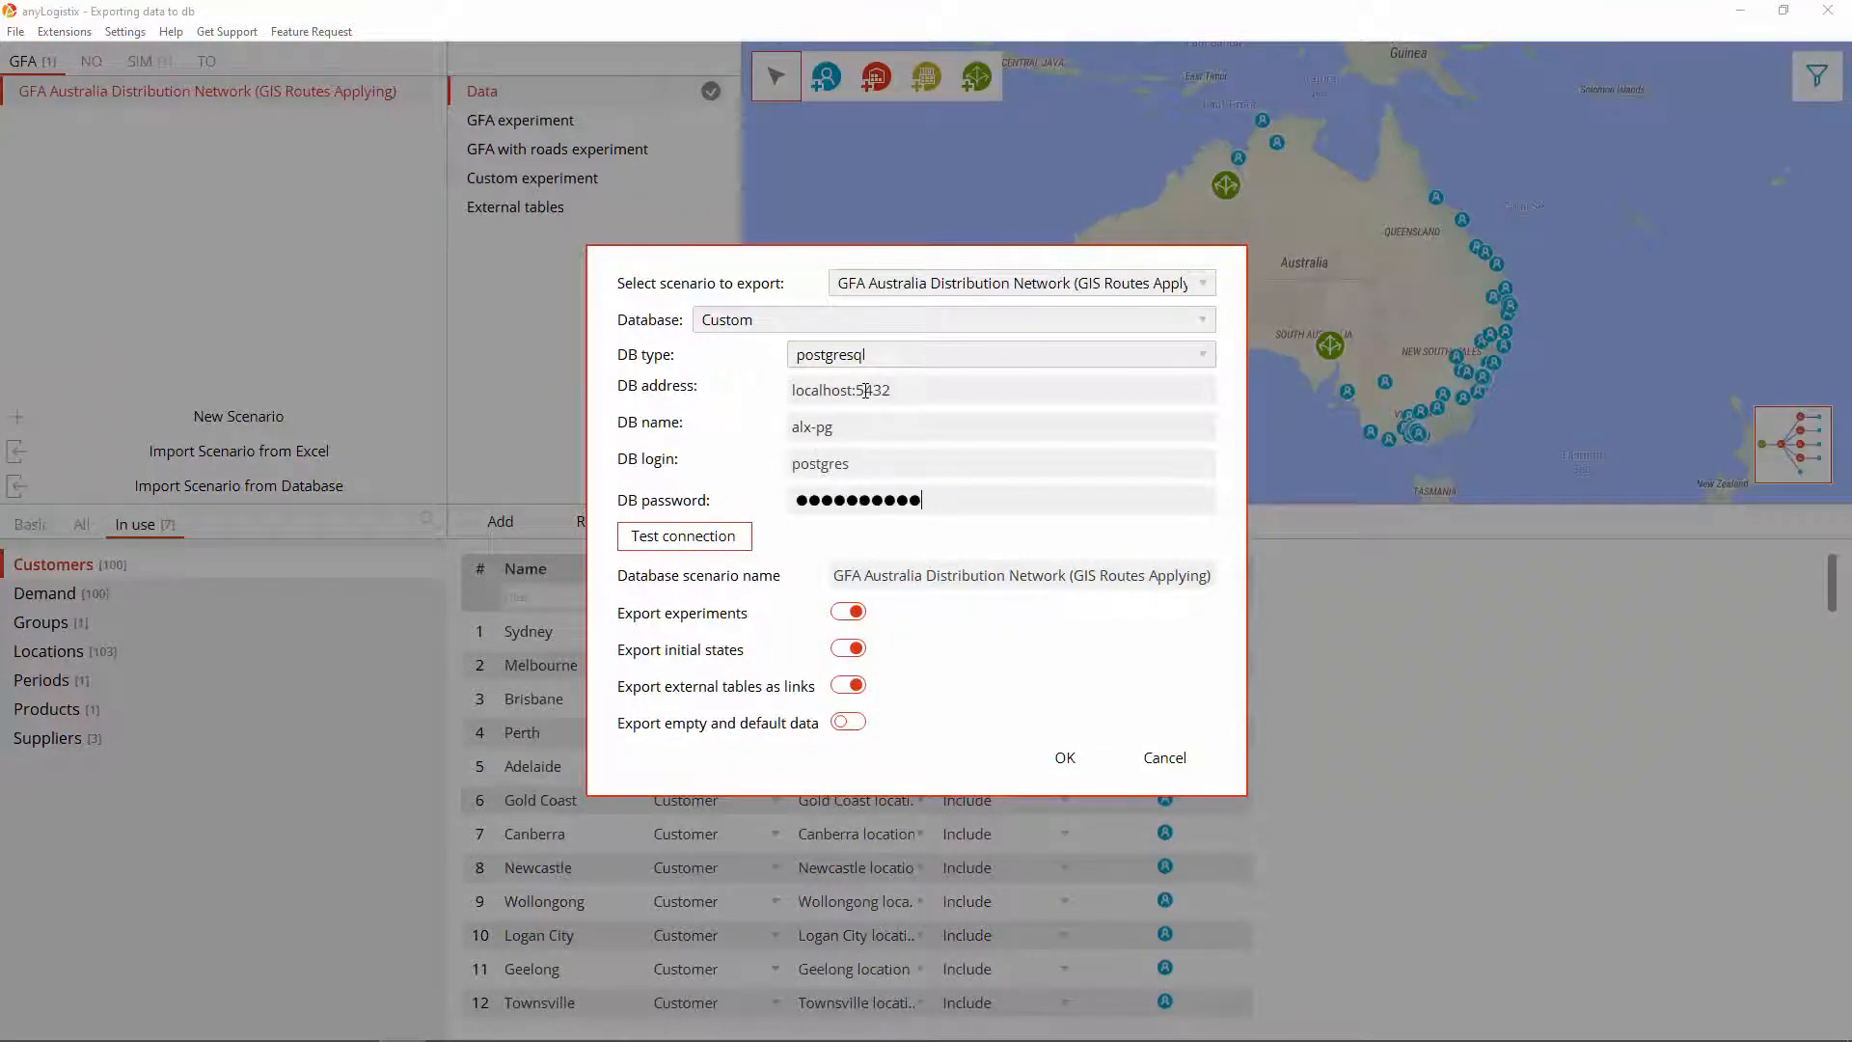
{"action": "left_click", "coordinate": [694, 533]}
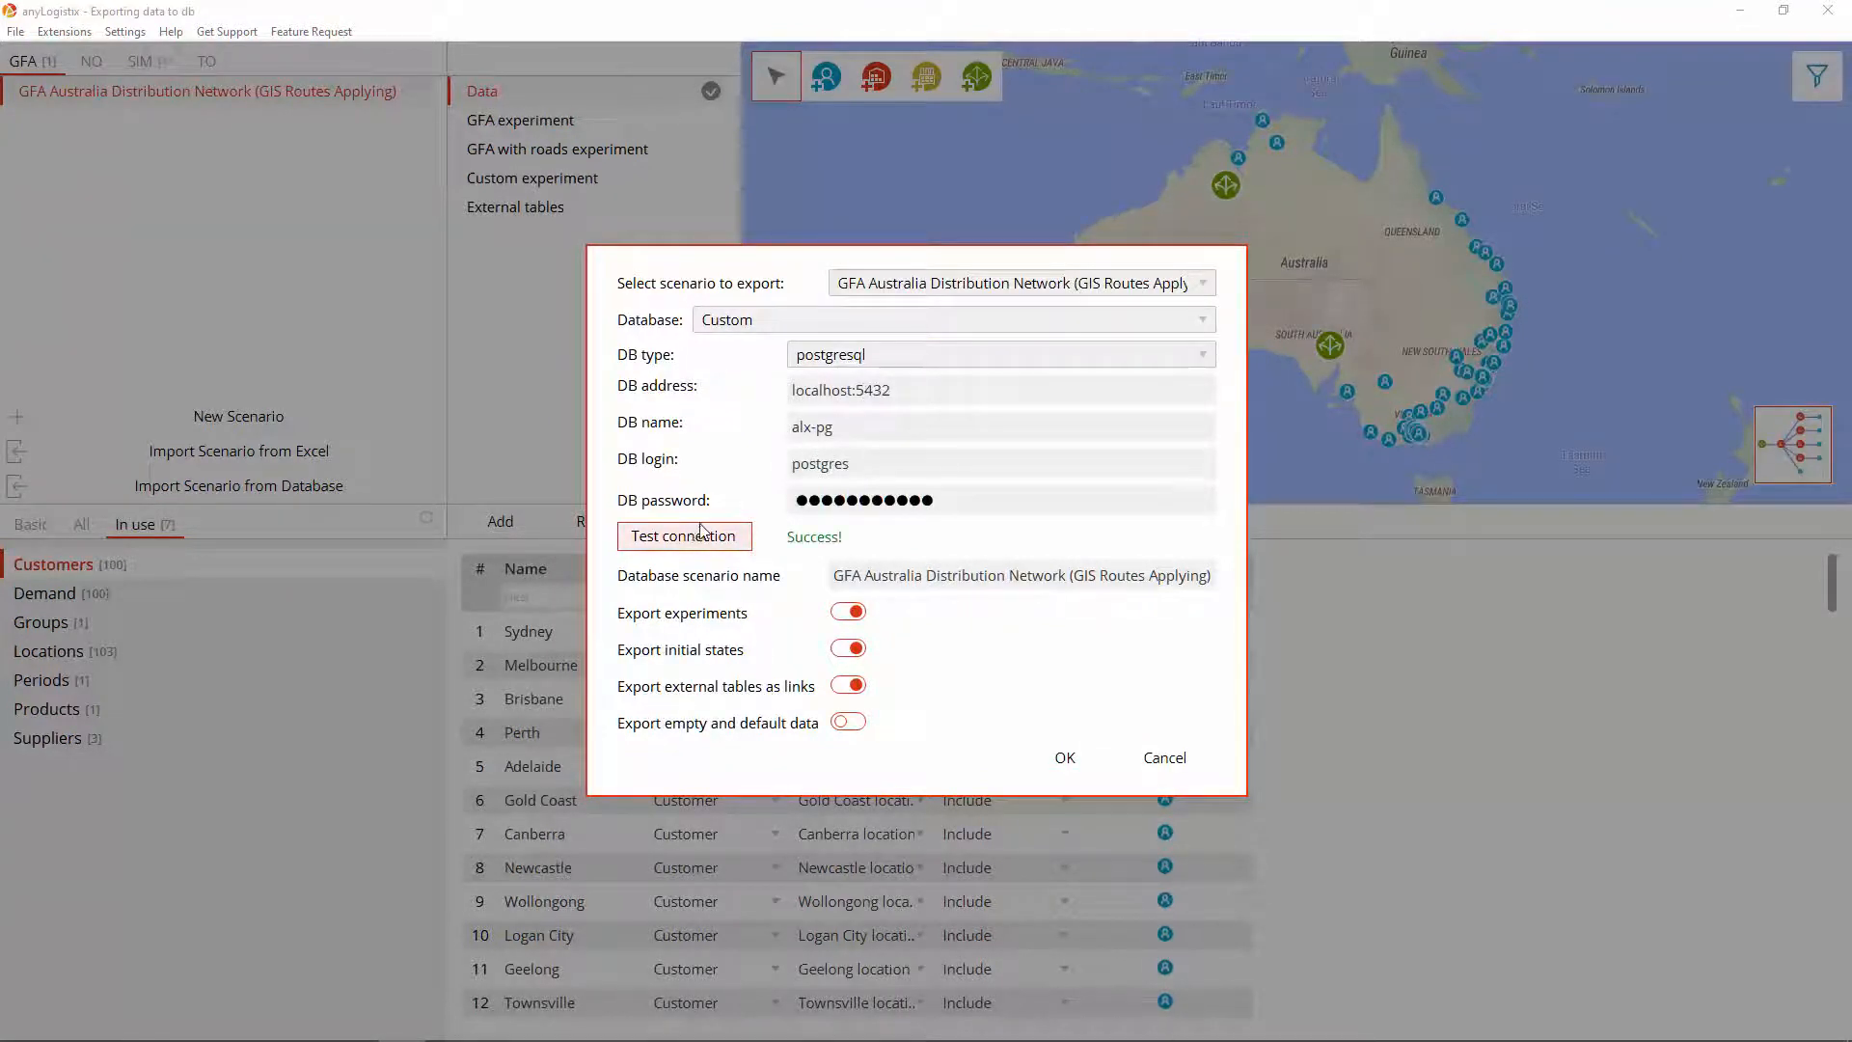
{"action": "left_click", "coordinate": [1065, 757]}
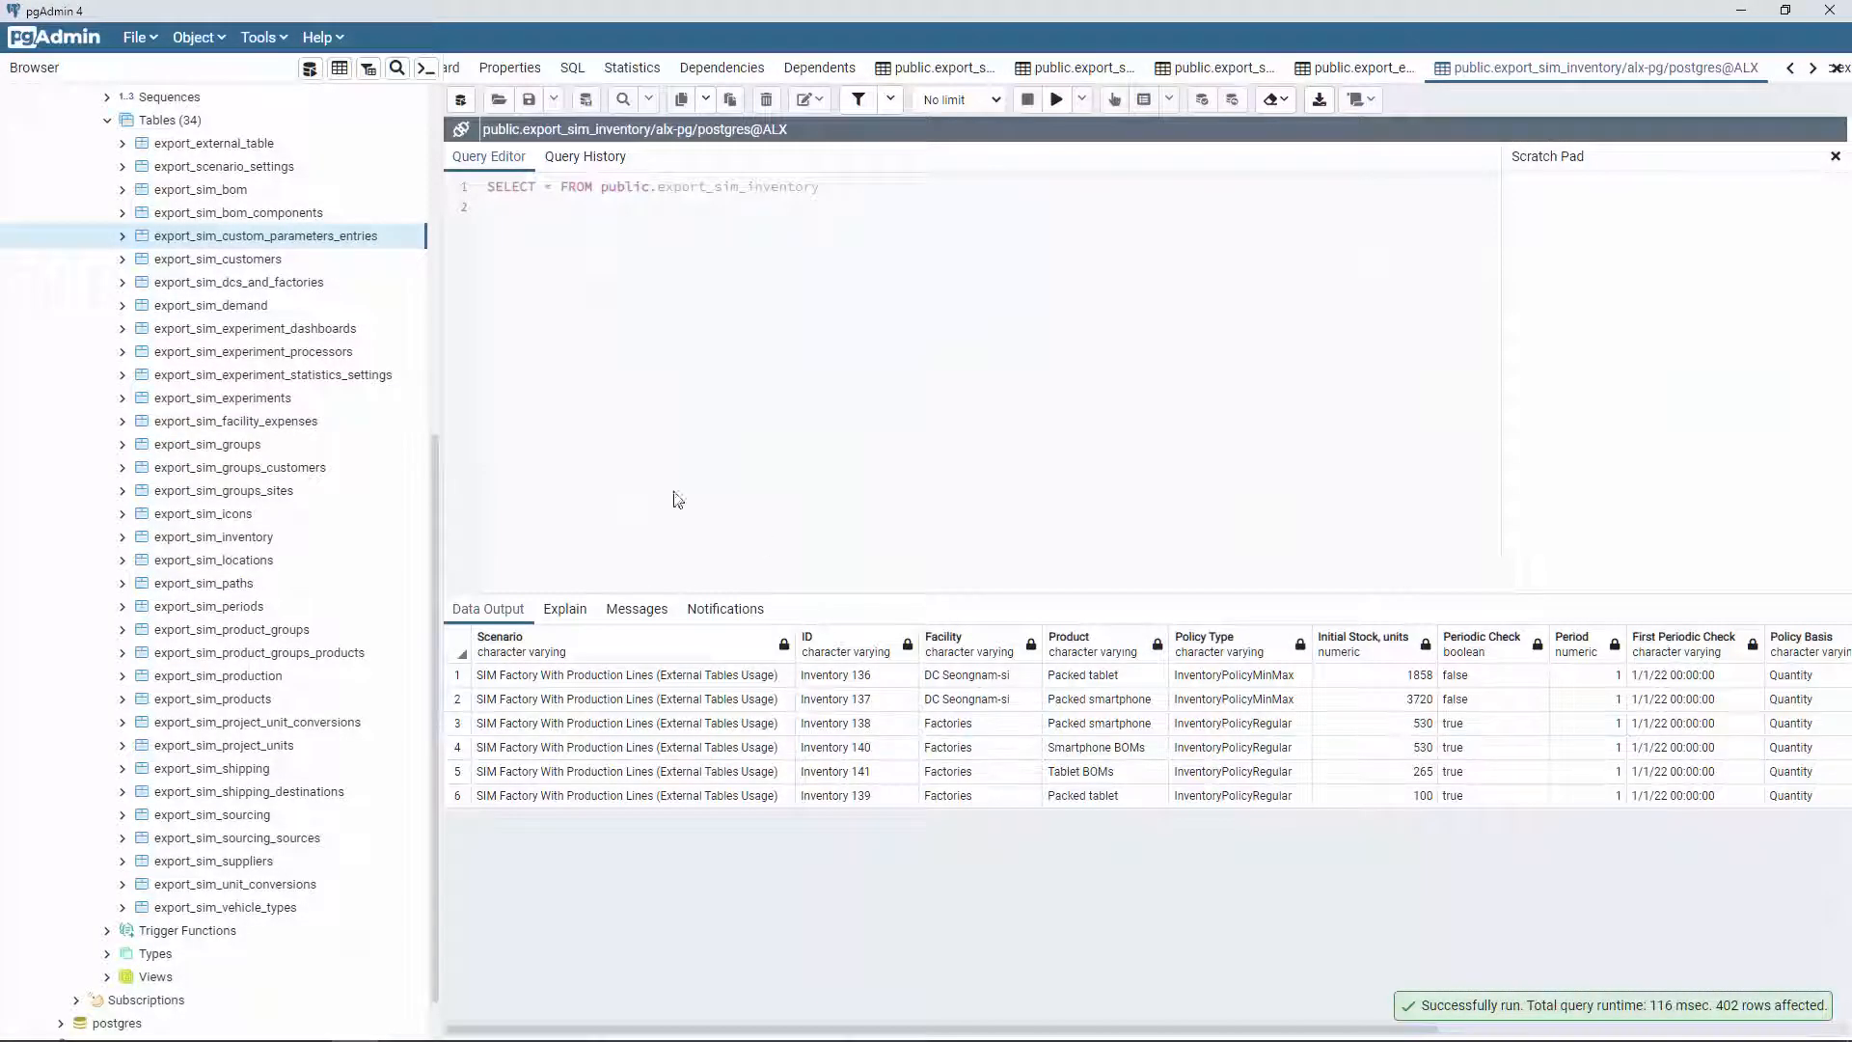
Step: Refresh alx-pg and scroll to its 50 tables, now including the export_gfa_* tables
{"action": "scroll", "coordinate": [240, 310], "scroll_direction": "up", "scroll_amount": 10}
{"action": "right_click", "coordinate": [138, 177]}
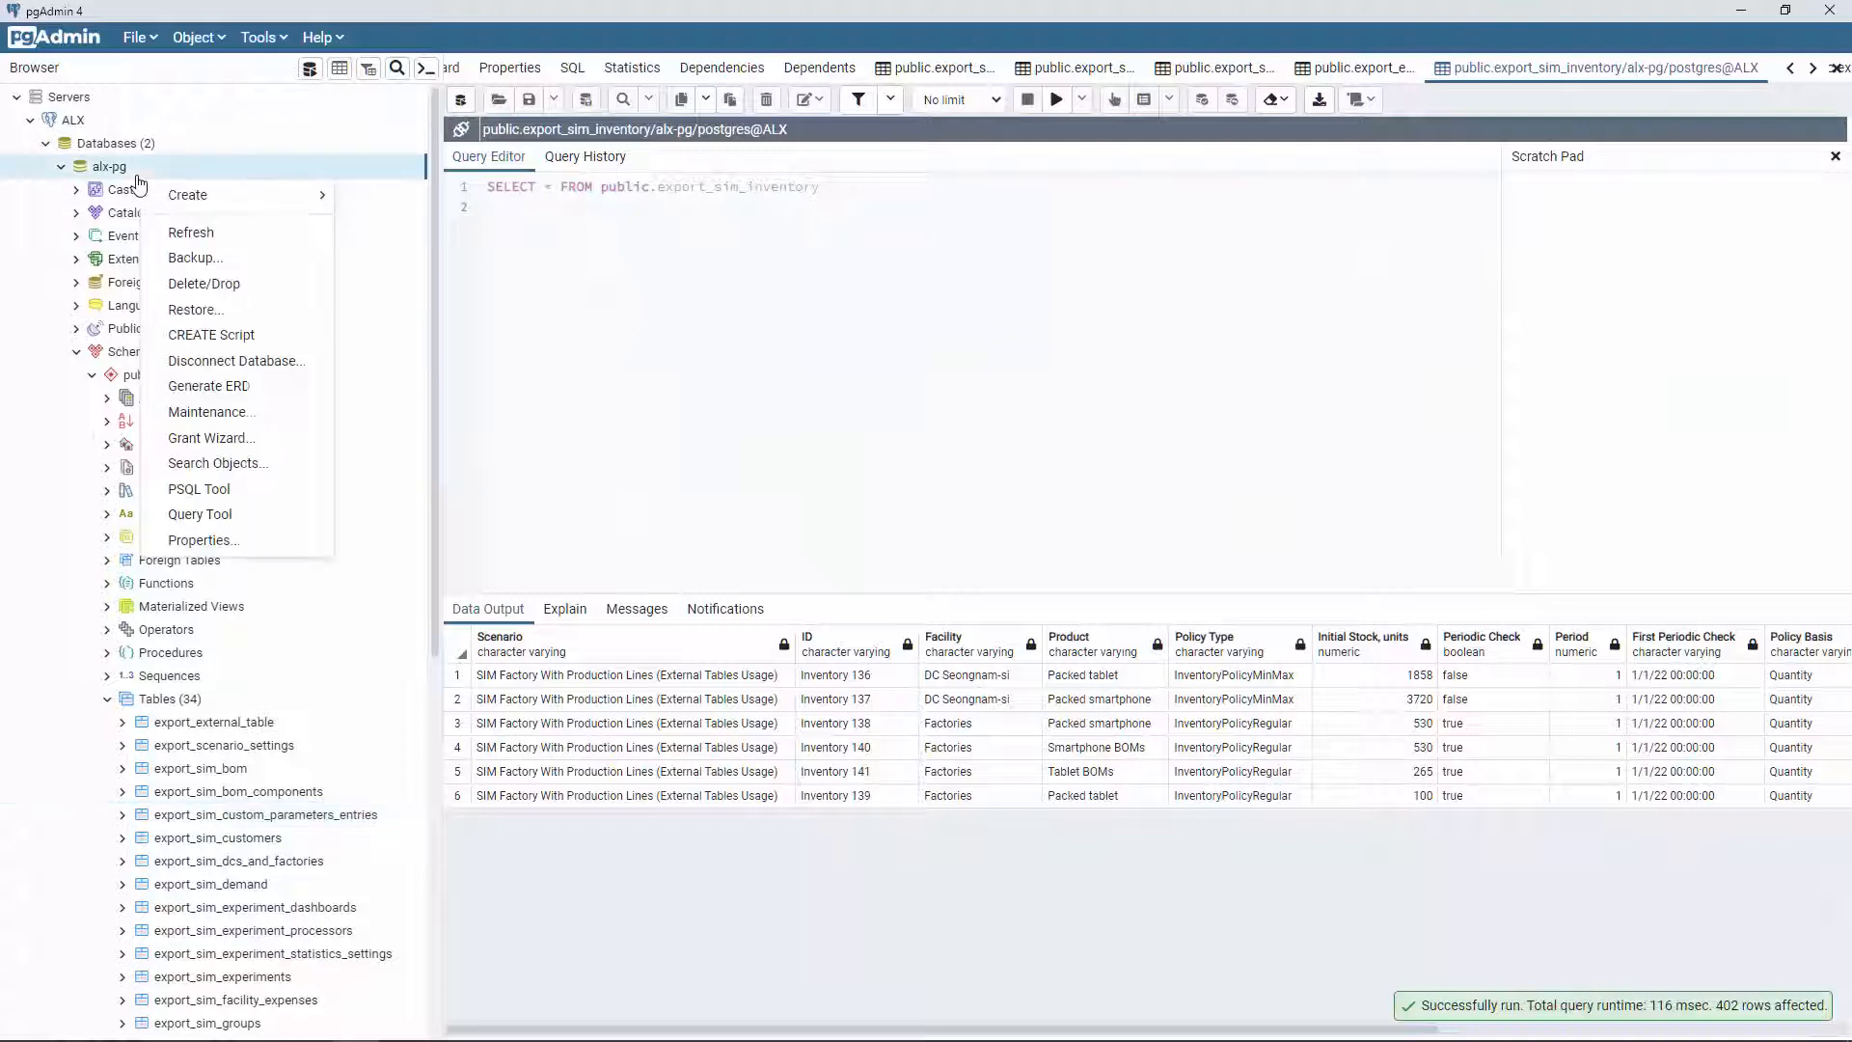
{"action": "left_click", "coordinate": [183, 235]}
{"action": "scroll", "coordinate": [302, 331], "scroll_direction": "down", "scroll_amount": 5}
{"action": "scroll", "coordinate": [331, 382], "scroll_direction": "down", "scroll_amount": 1}
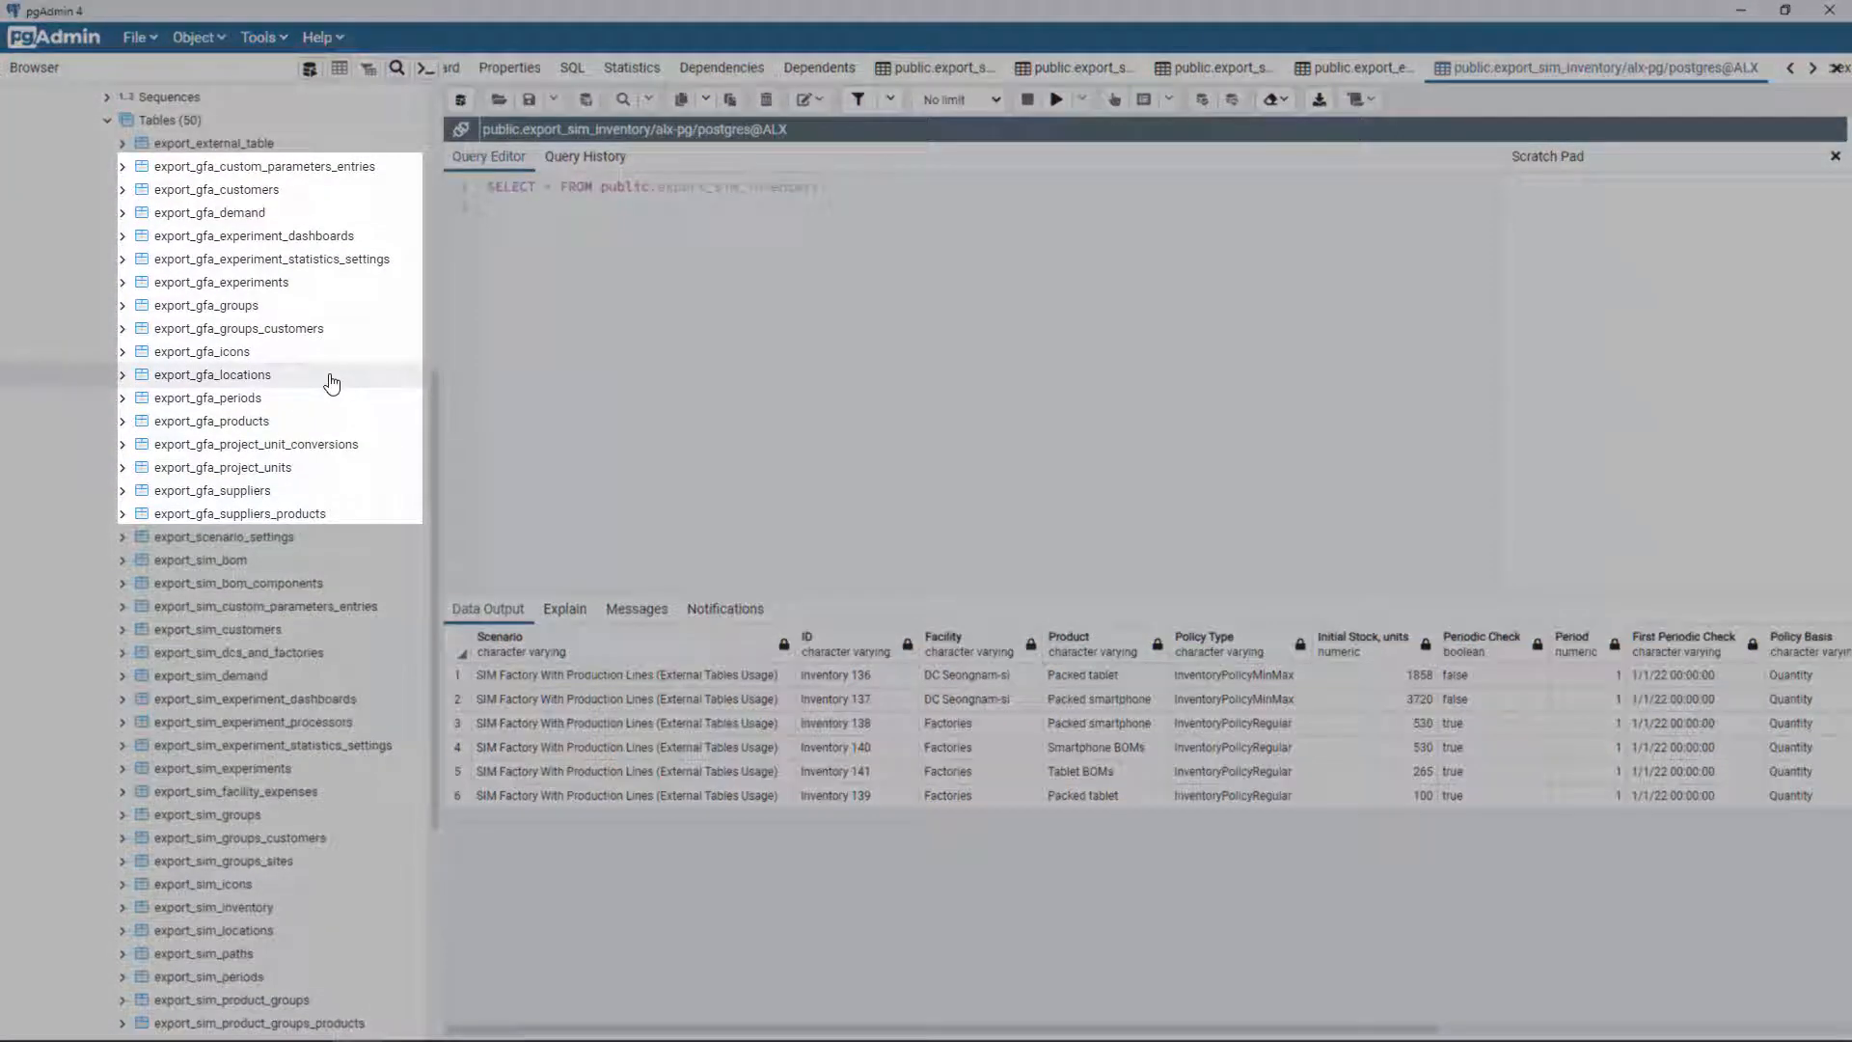